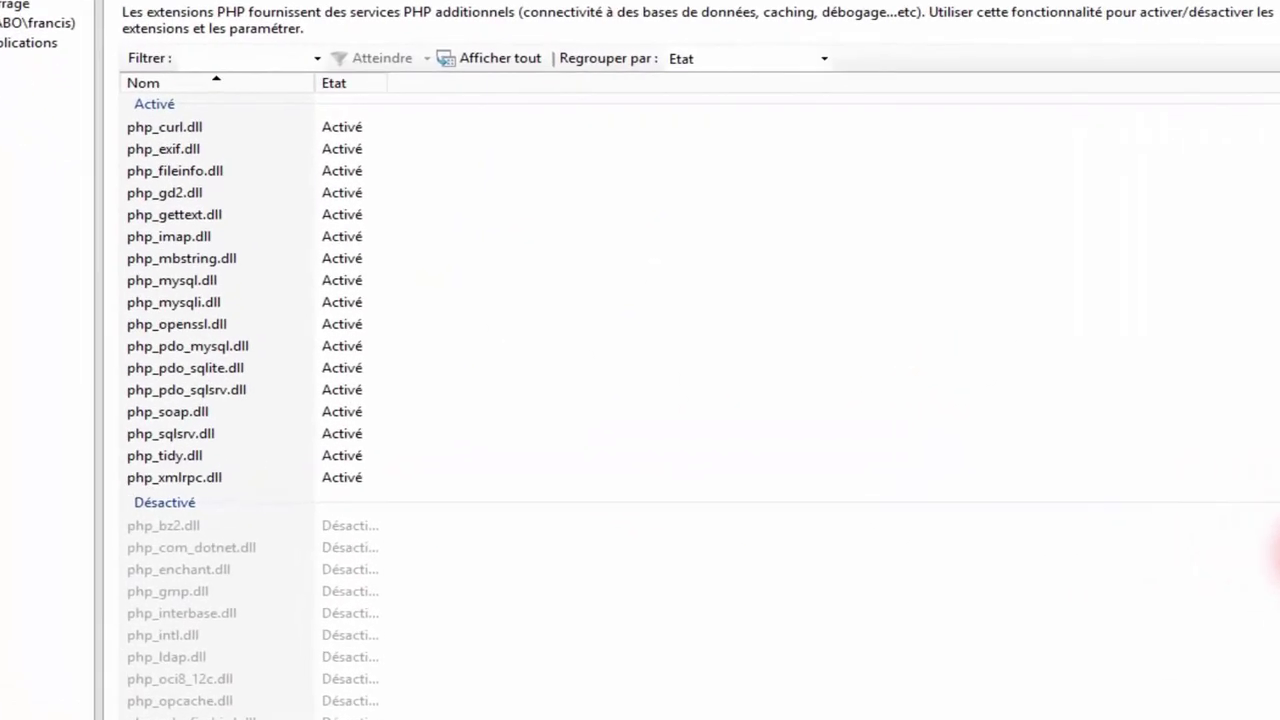
Step: Enable the php_ldap.dll PHP extension for the GLPI site, then close IIS Manager and the administrative tools window
scroll(1094, 523, down, 3)
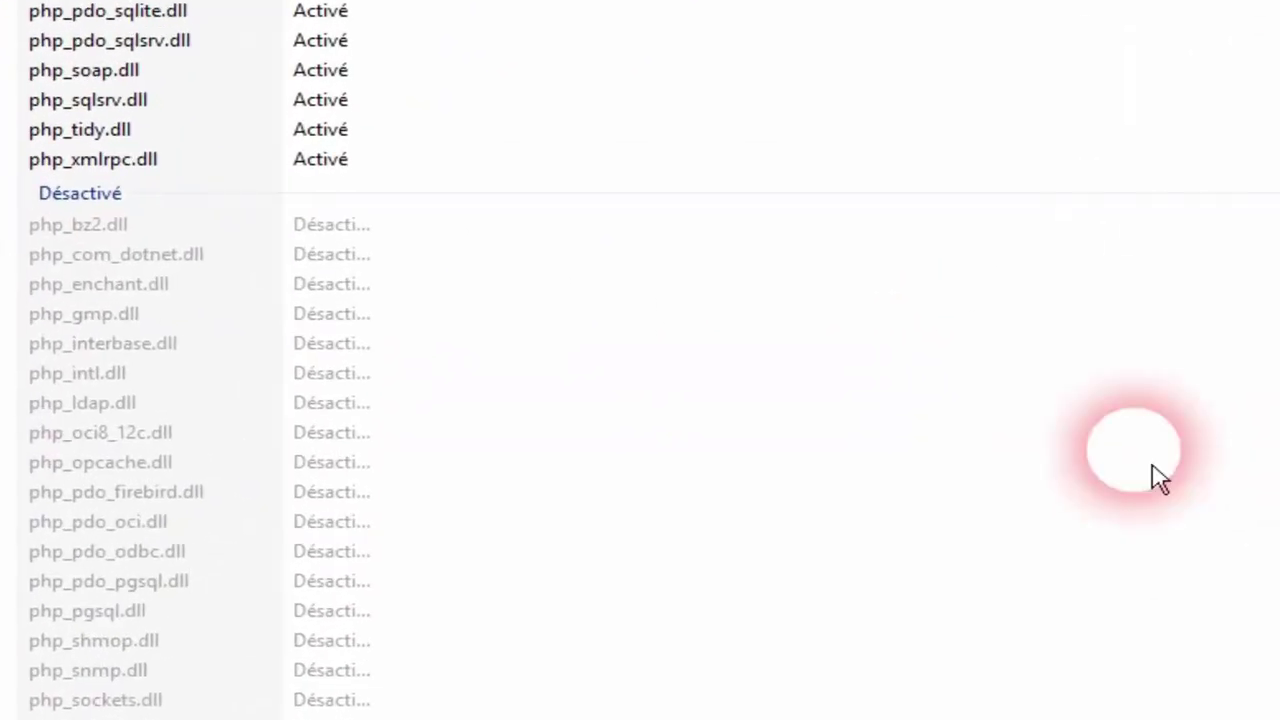
click(195, 290)
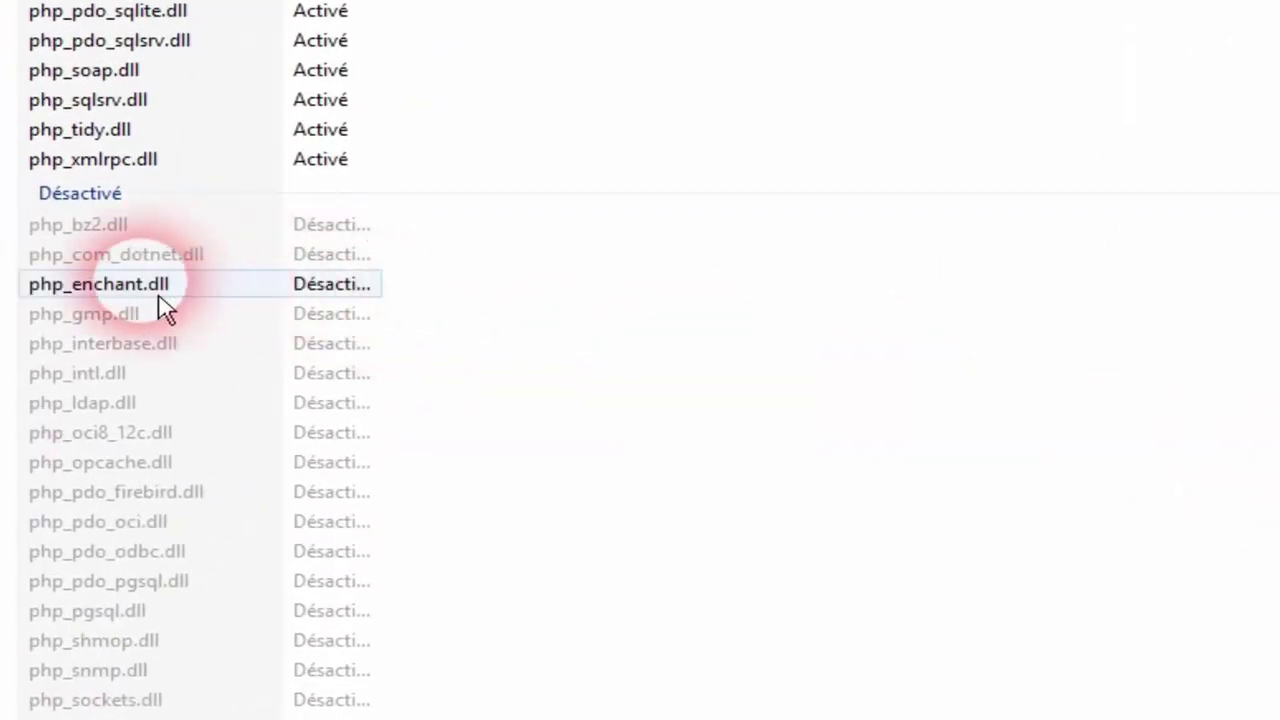
click(150, 373)
click(120, 402)
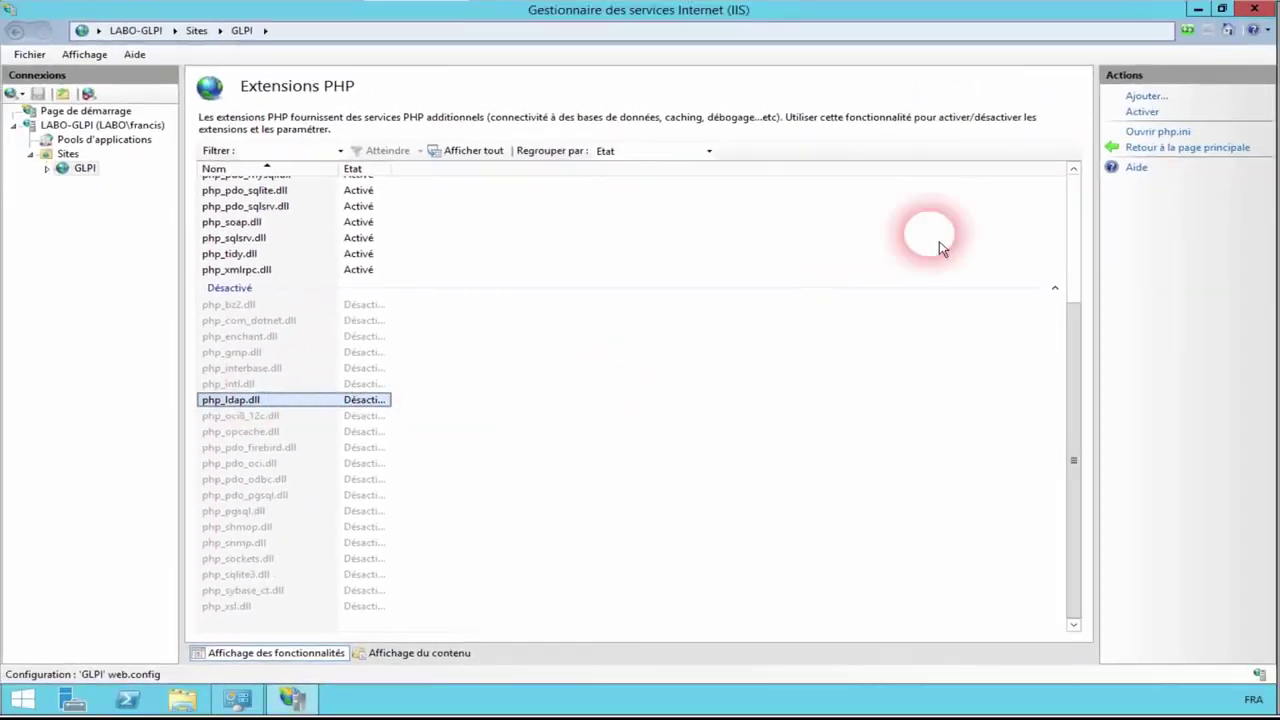
click(1143, 112)
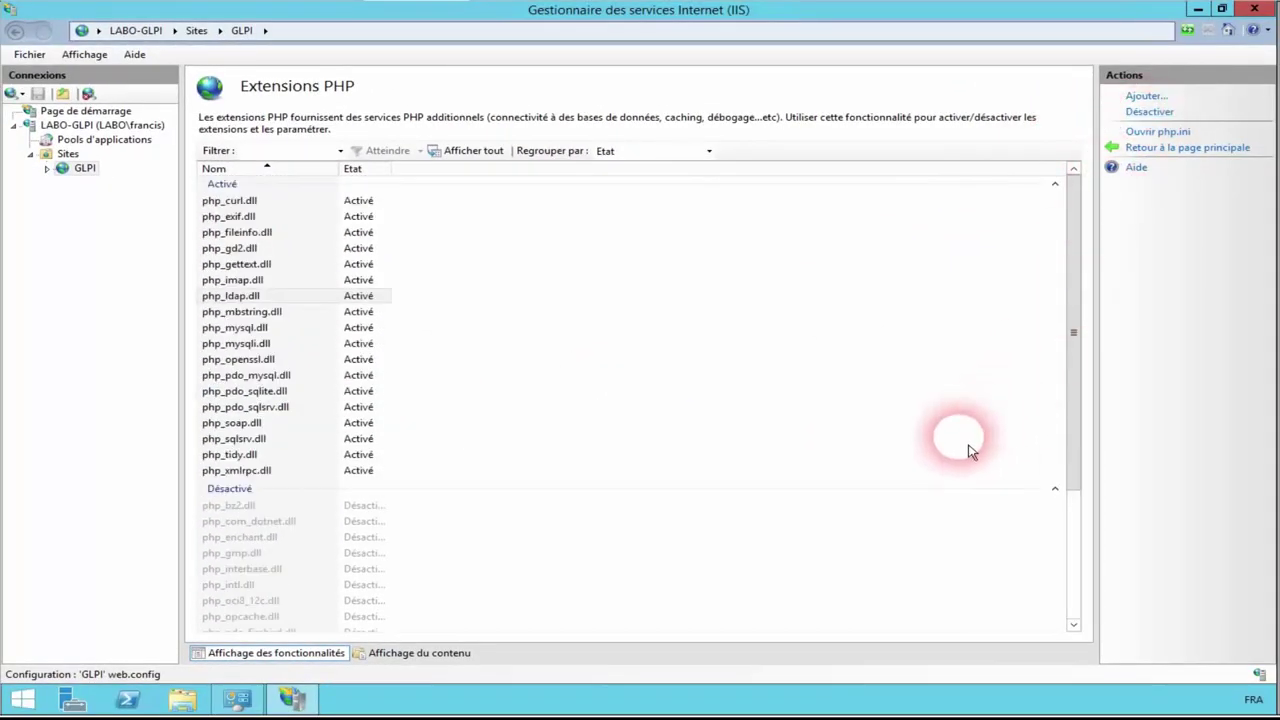
click(1258, 12)
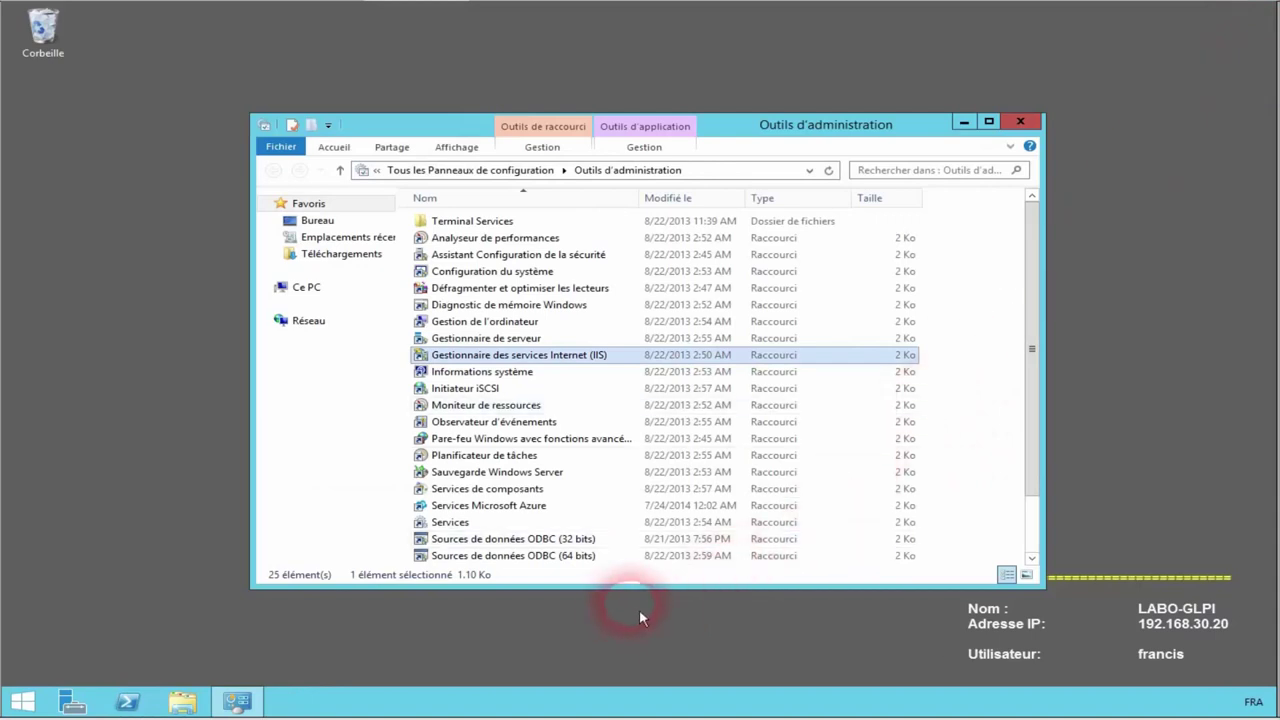
click(1020, 121)
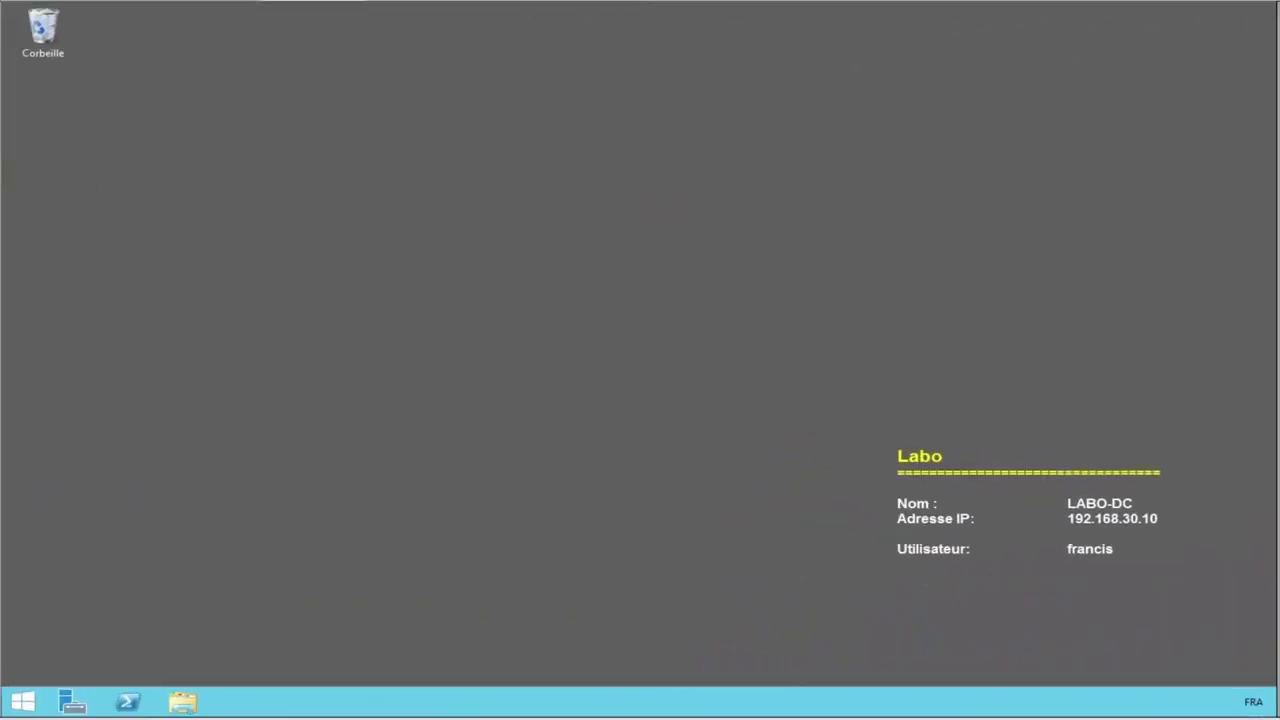
Step: On the LABO-DC server, open Active Directory Users and Computers from the administrative tools
click(22, 700)
click(209, 597)
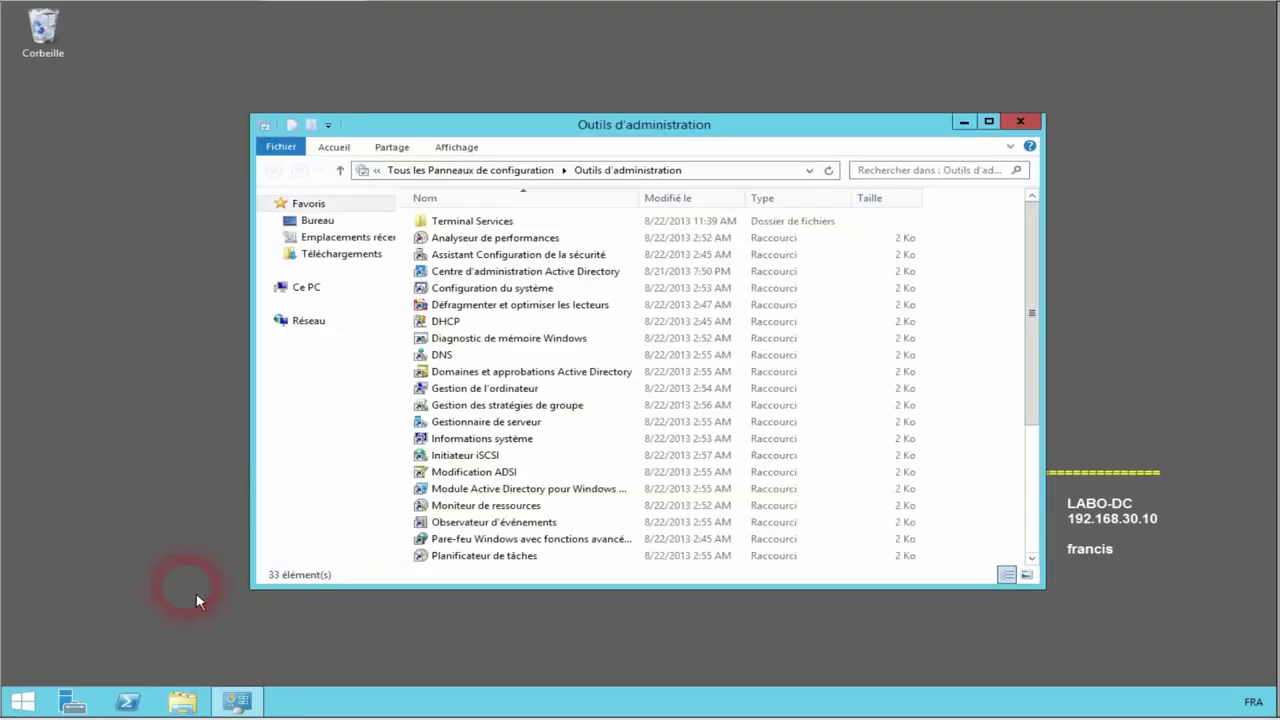
click(478, 545)
scroll(478, 545, down, 4)
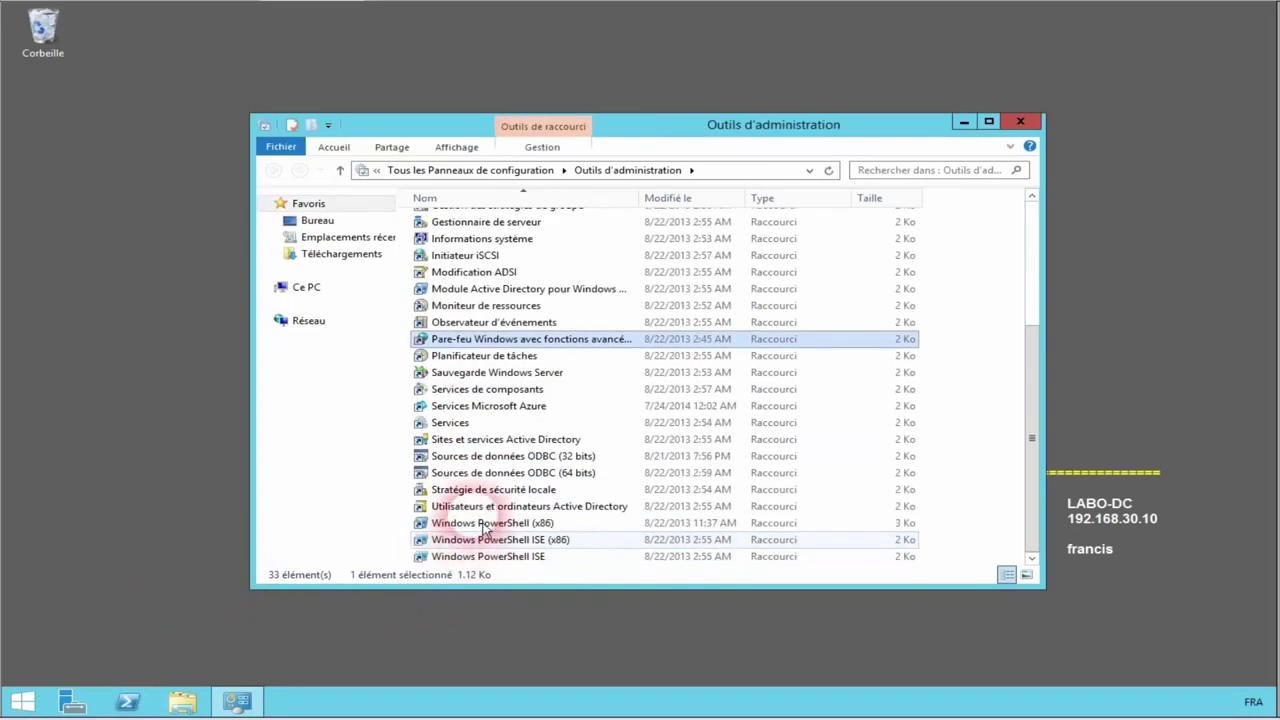
click(498, 507)
double_click(498, 510)
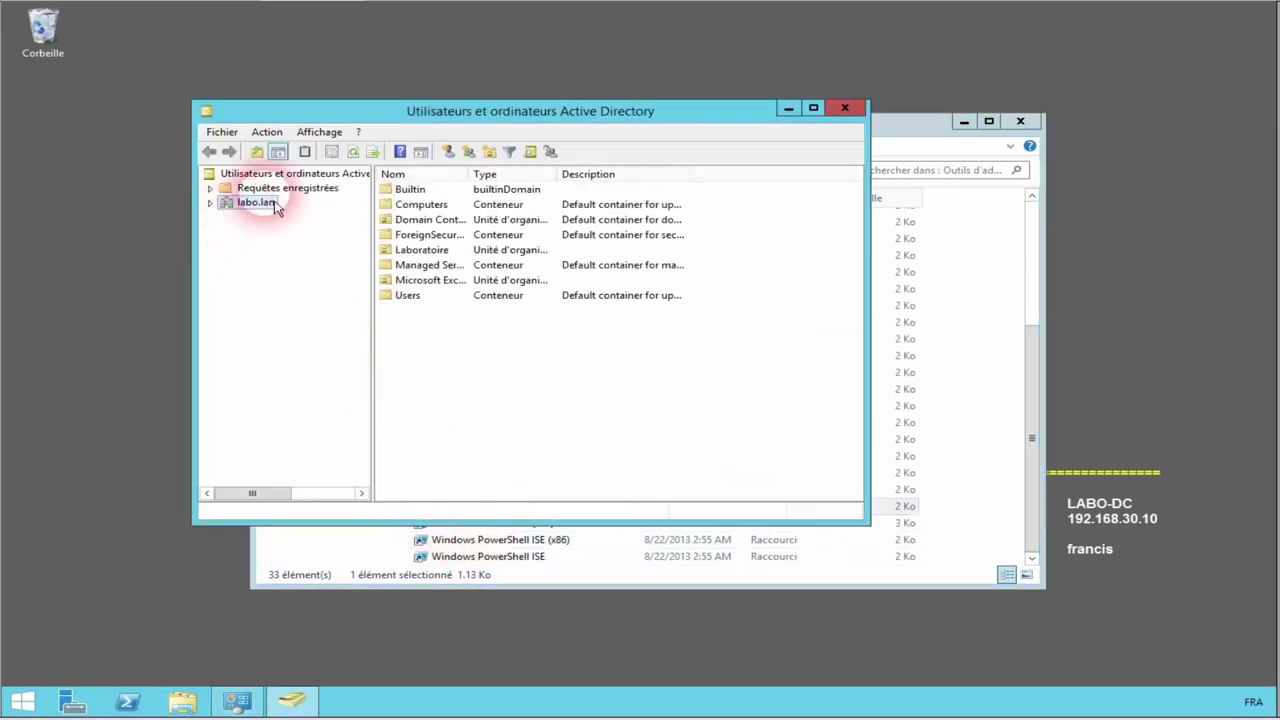
Step: Show users, contacts, groups and computers as containers, and enable the advanced features view
click(332, 133)
click(350, 246)
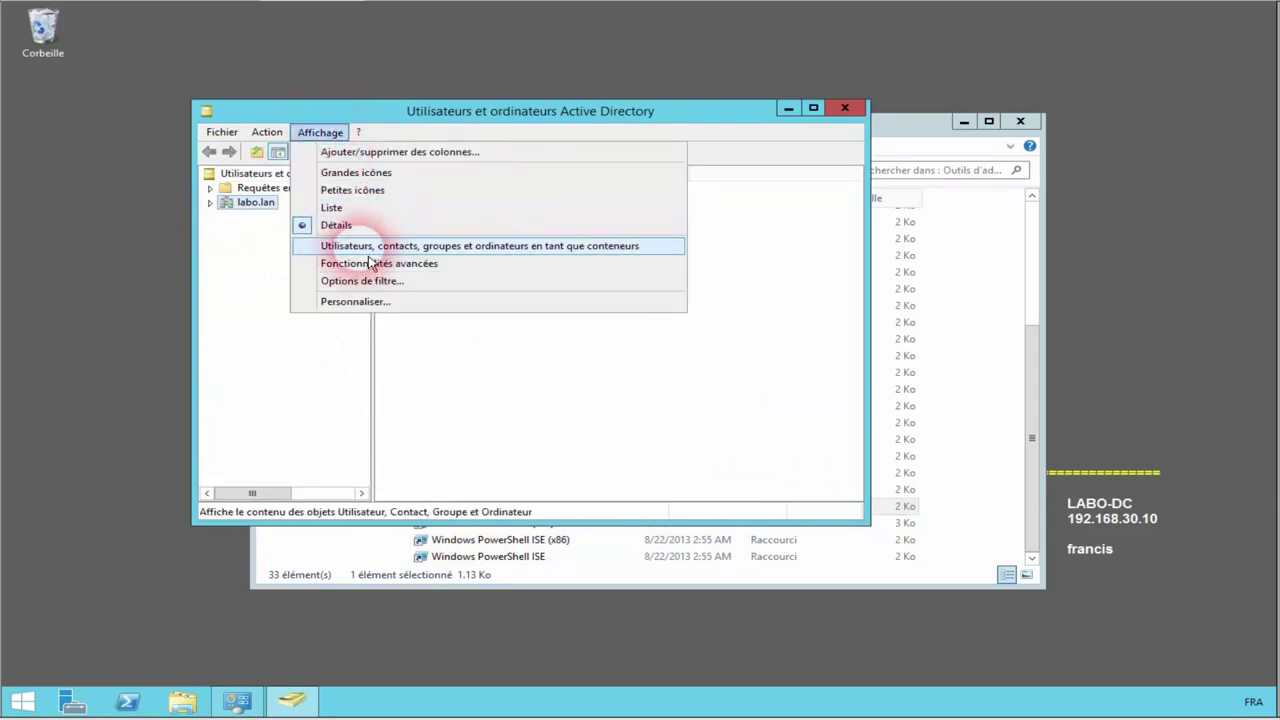
click(320, 133)
click(376, 264)
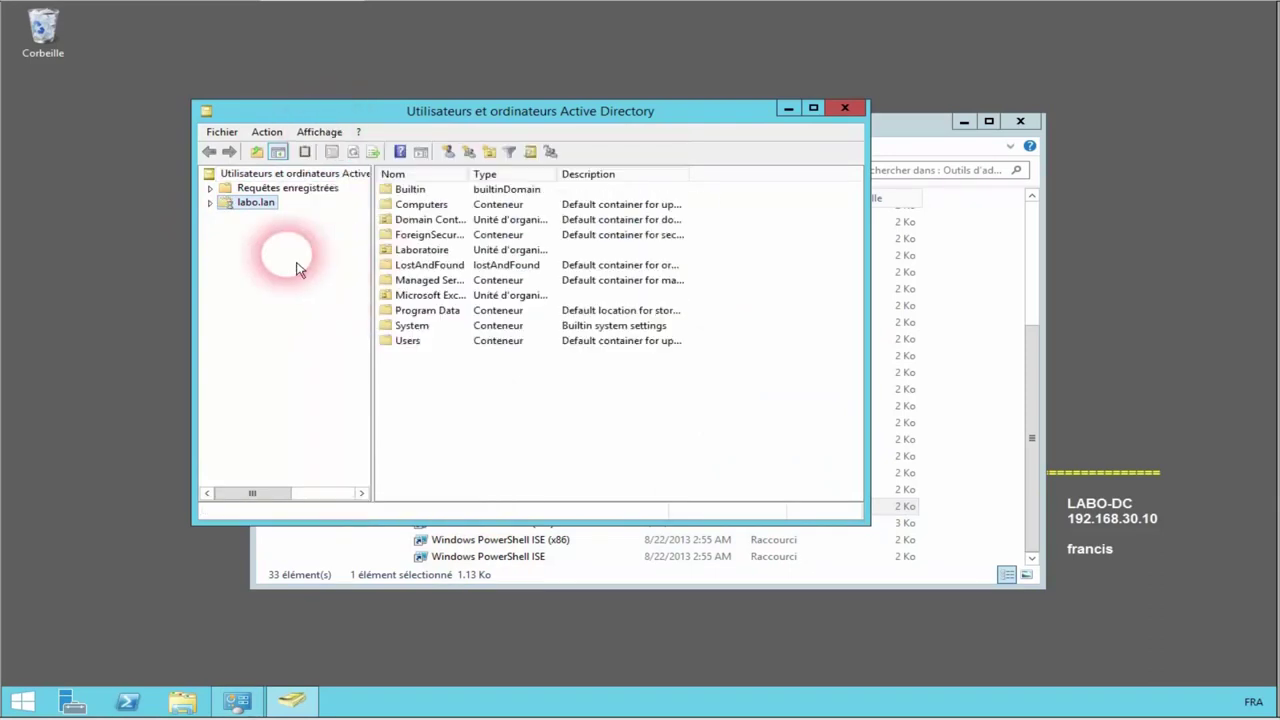
Step: Start a new user in labo.lan/Laboratoire/CompteService with first name SVC, last name LDAP and logon name SVC_LDAP
click(212, 203)
double_click(280, 273)
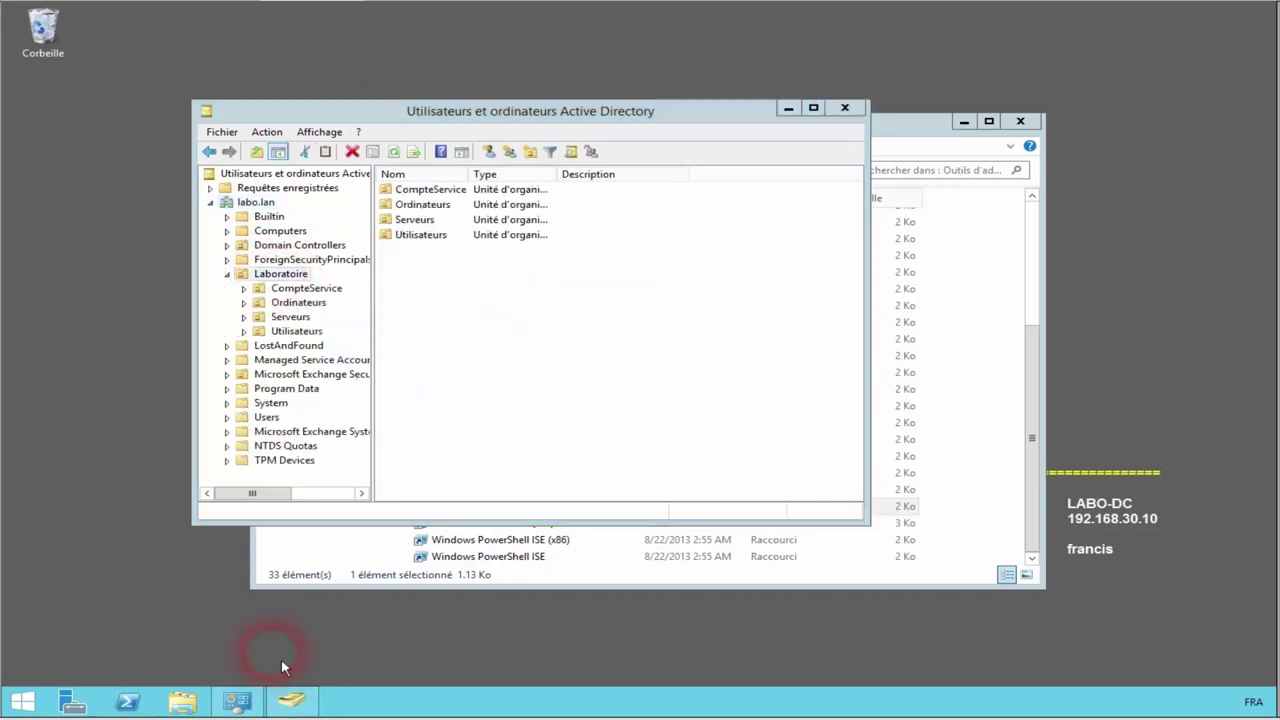
click(312, 259)
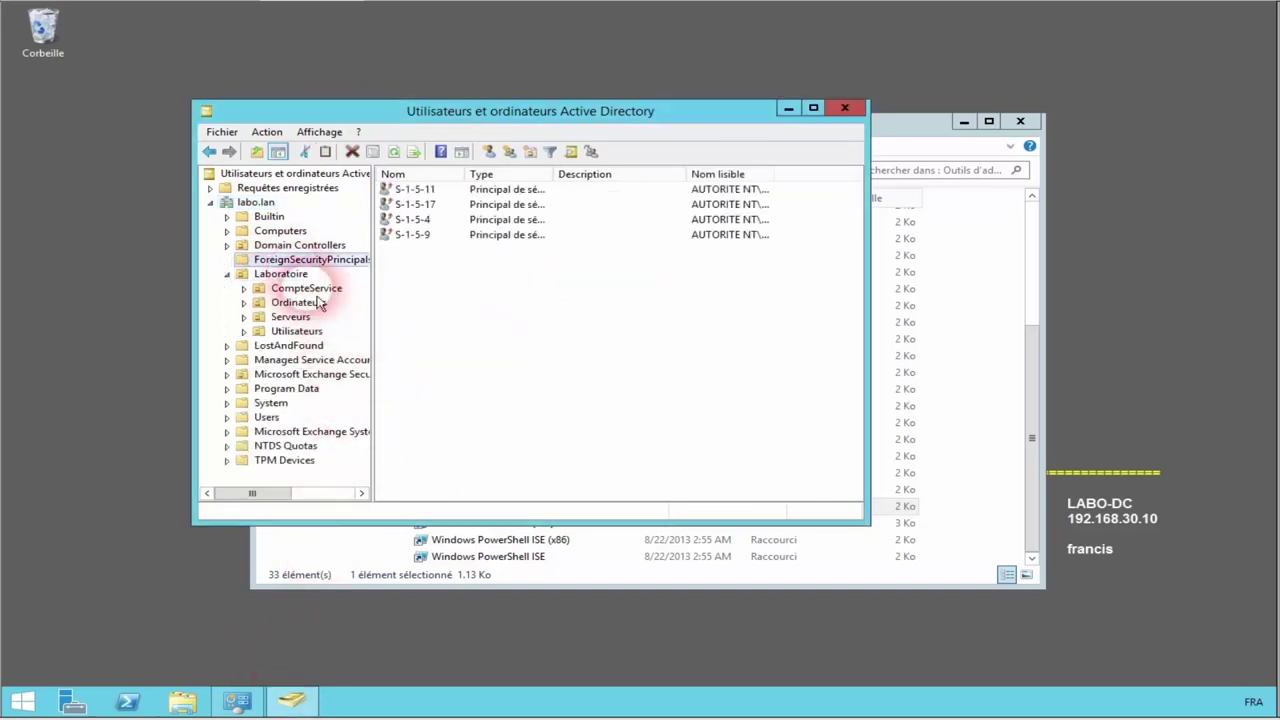
click(316, 288)
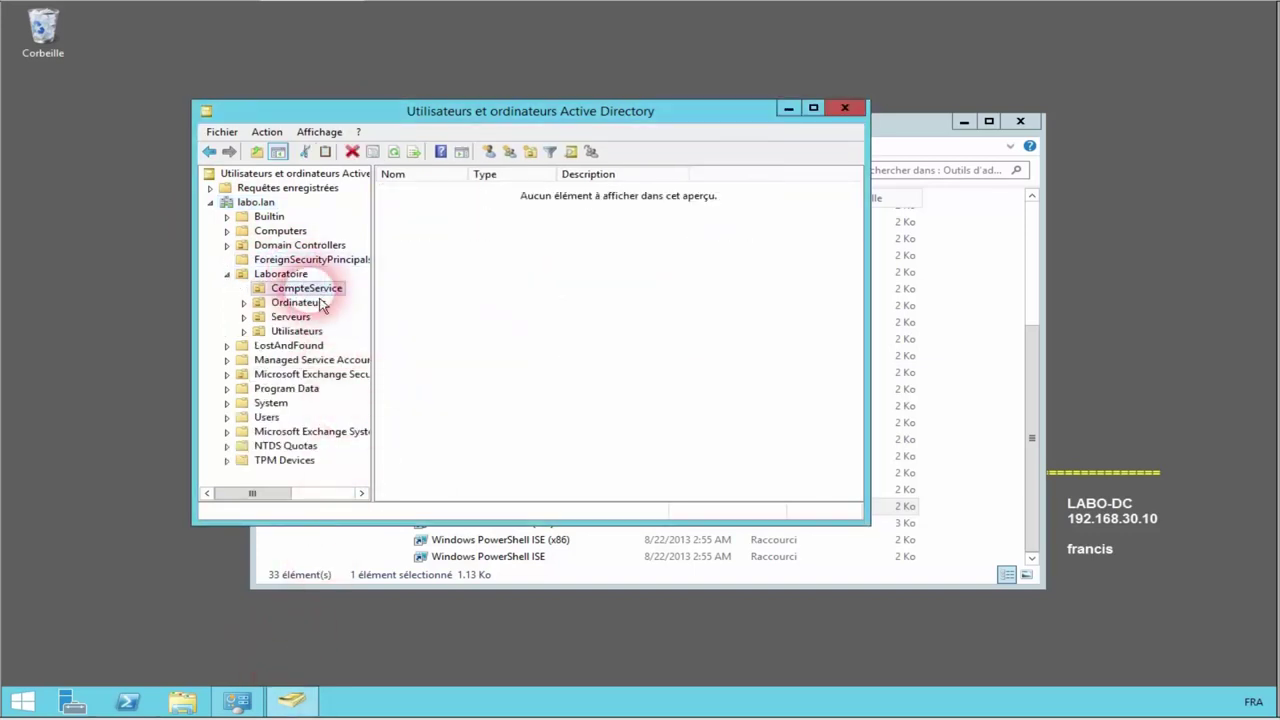
right_click(423, 291)
mouse_move(537, 354)
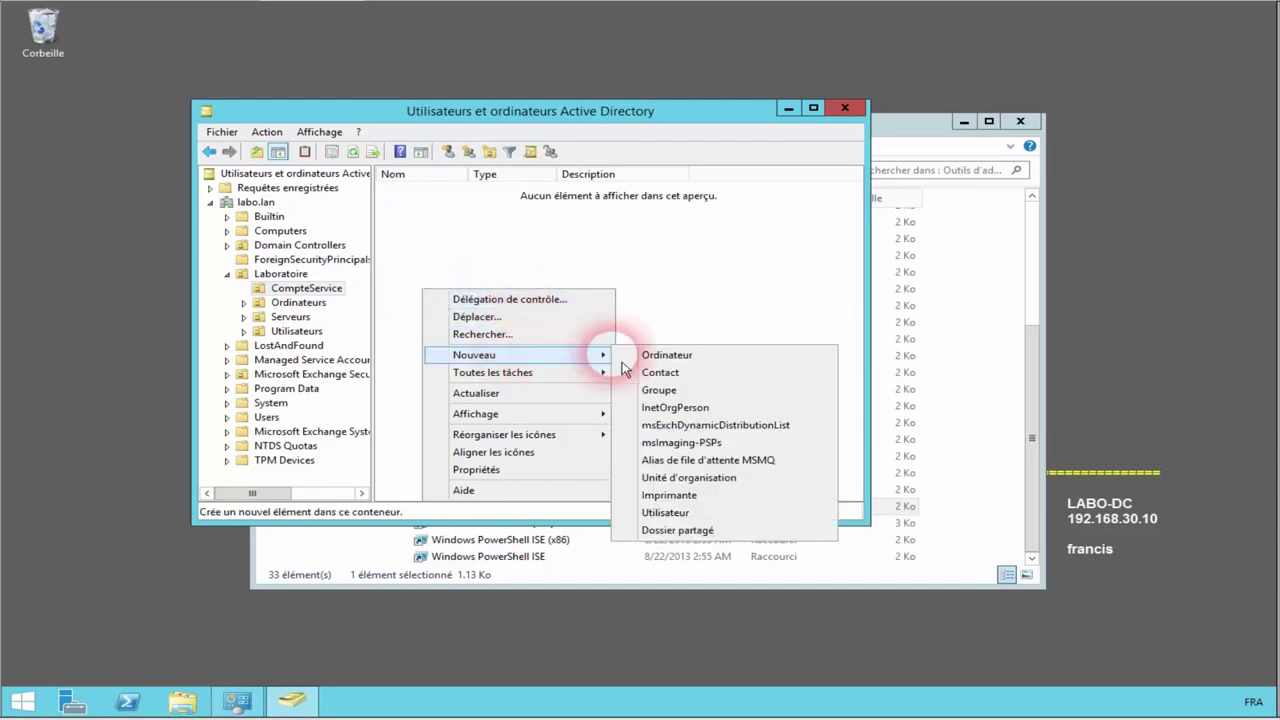
click(694, 513)
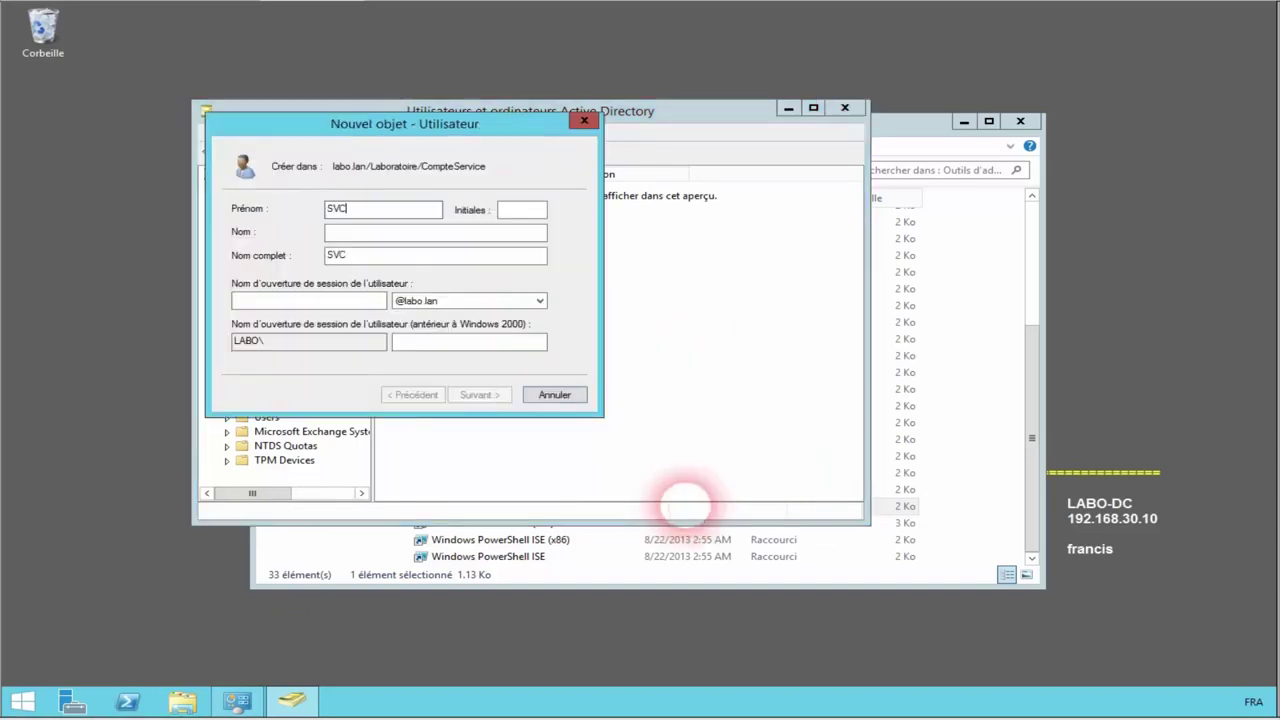
click(412, 235)
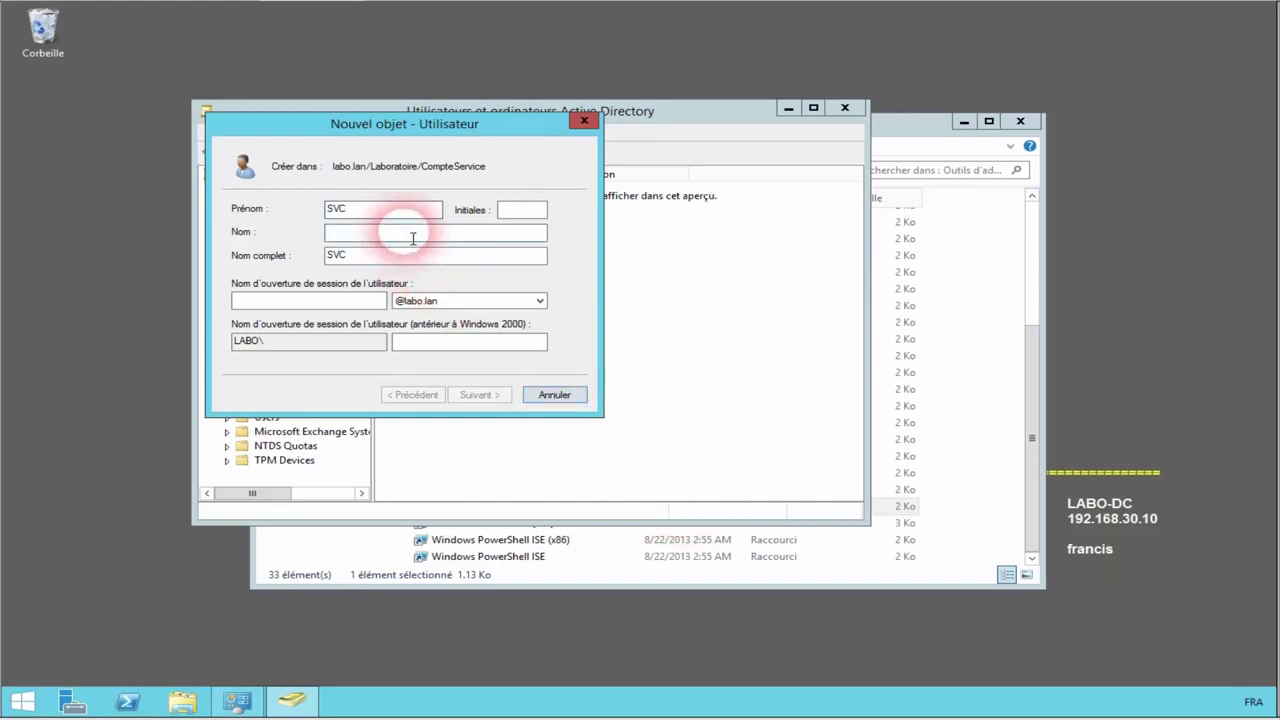
click(302, 302)
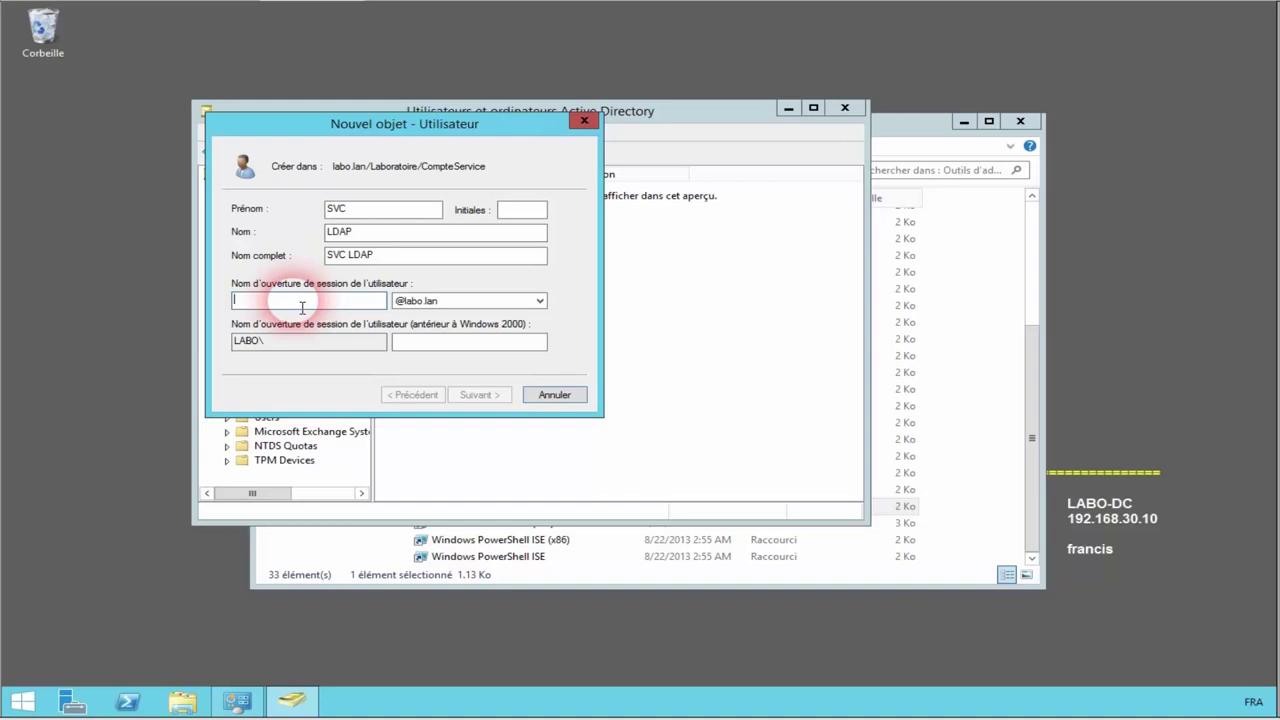
text(SVC_LDAP)
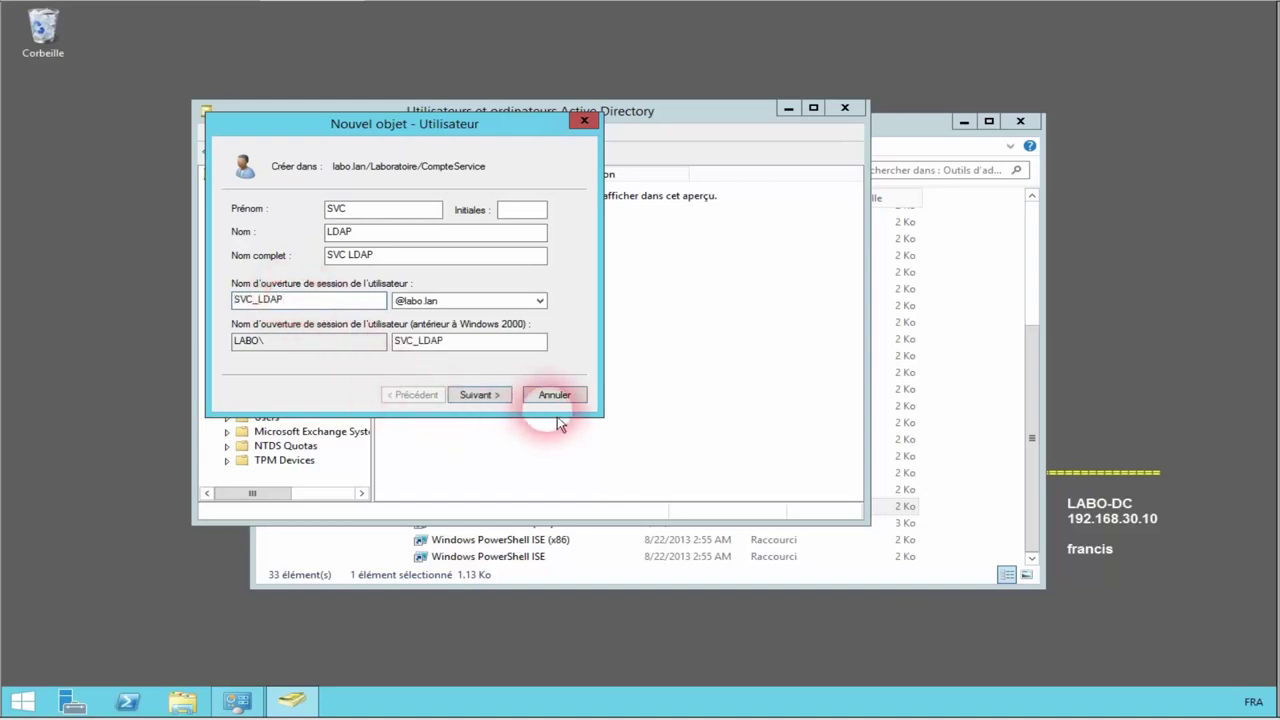
click(490, 394)
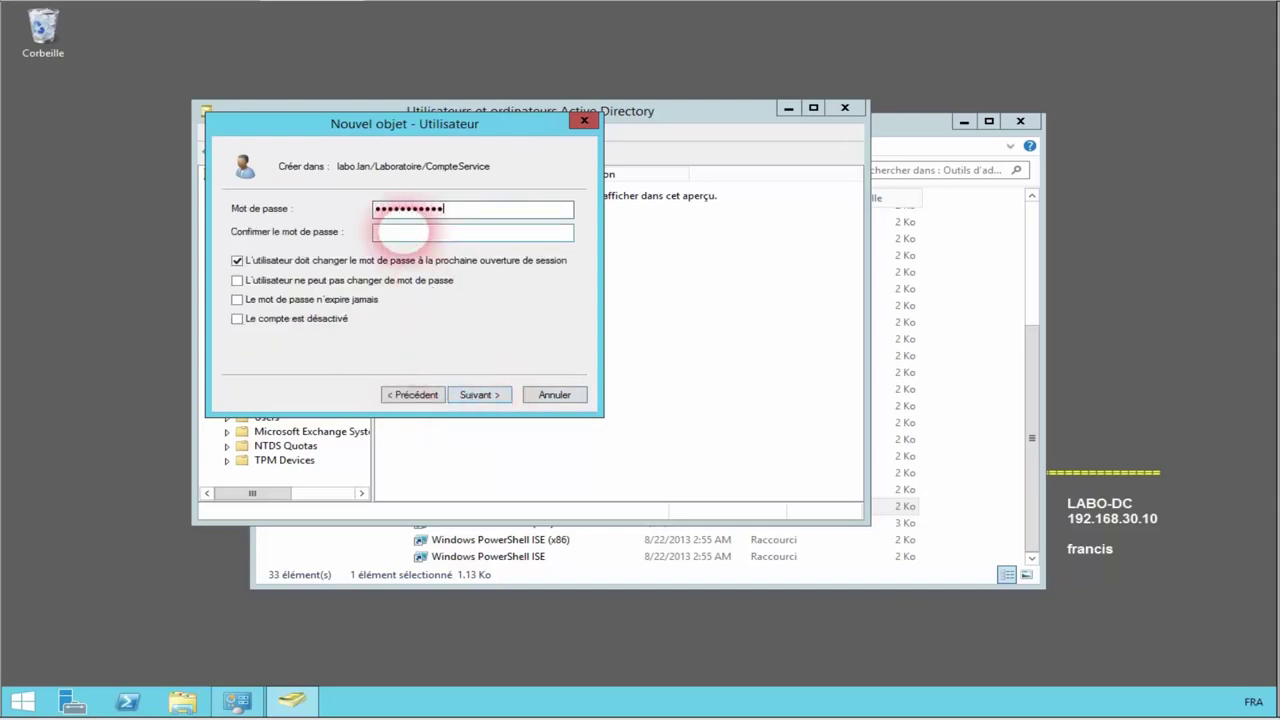
Step: Enter and confirm the account password, remove the forced change at next logon, set it to never expire, and create the user
click(405, 231)
click(240, 262)
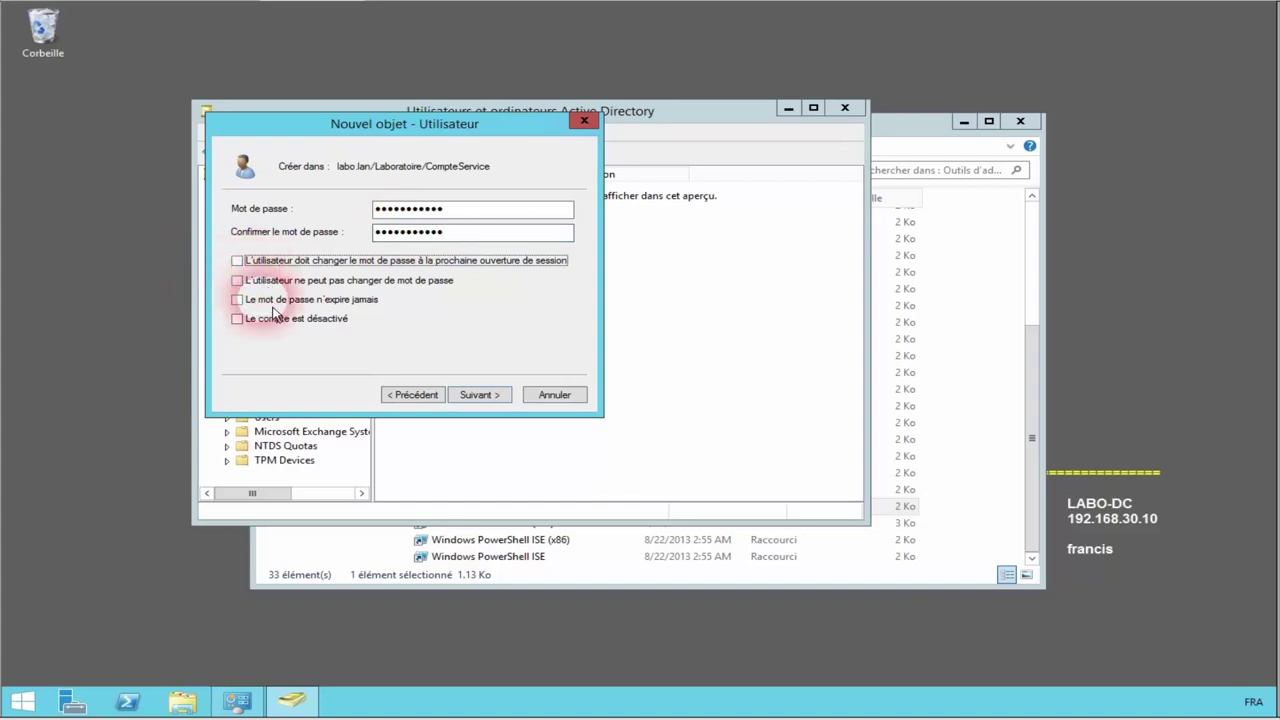
click(272, 304)
click(474, 397)
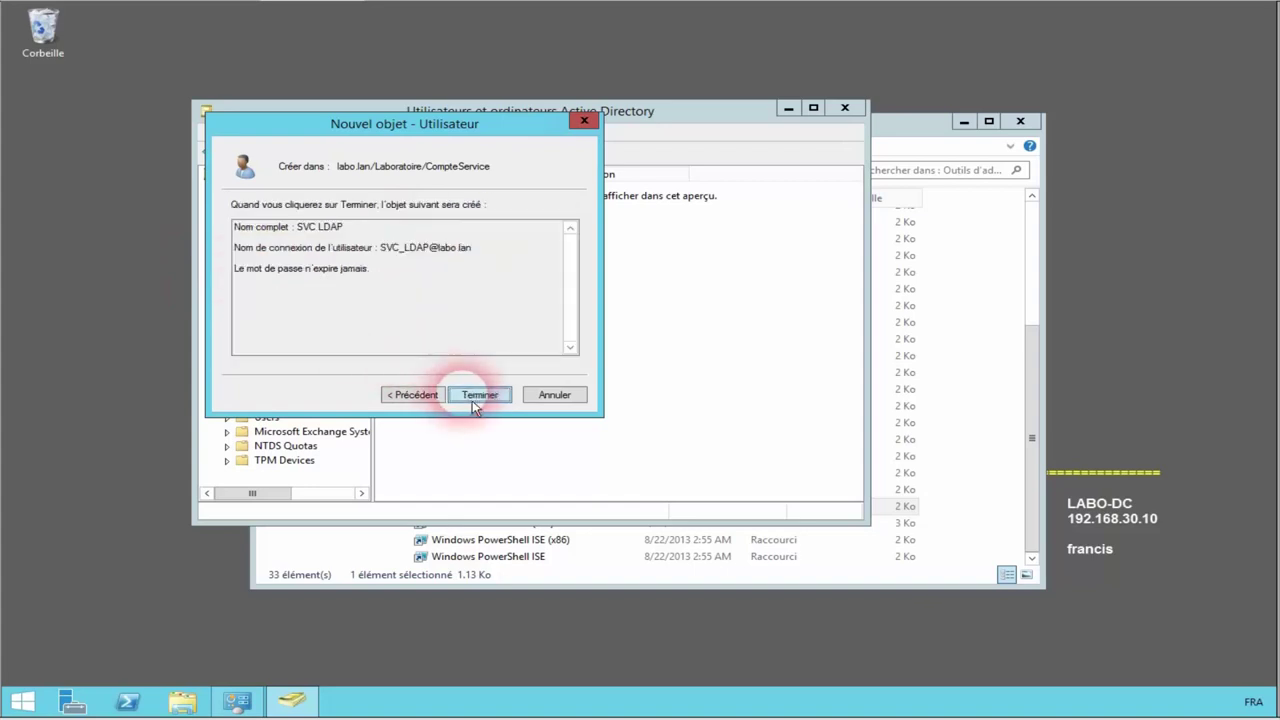
click(498, 397)
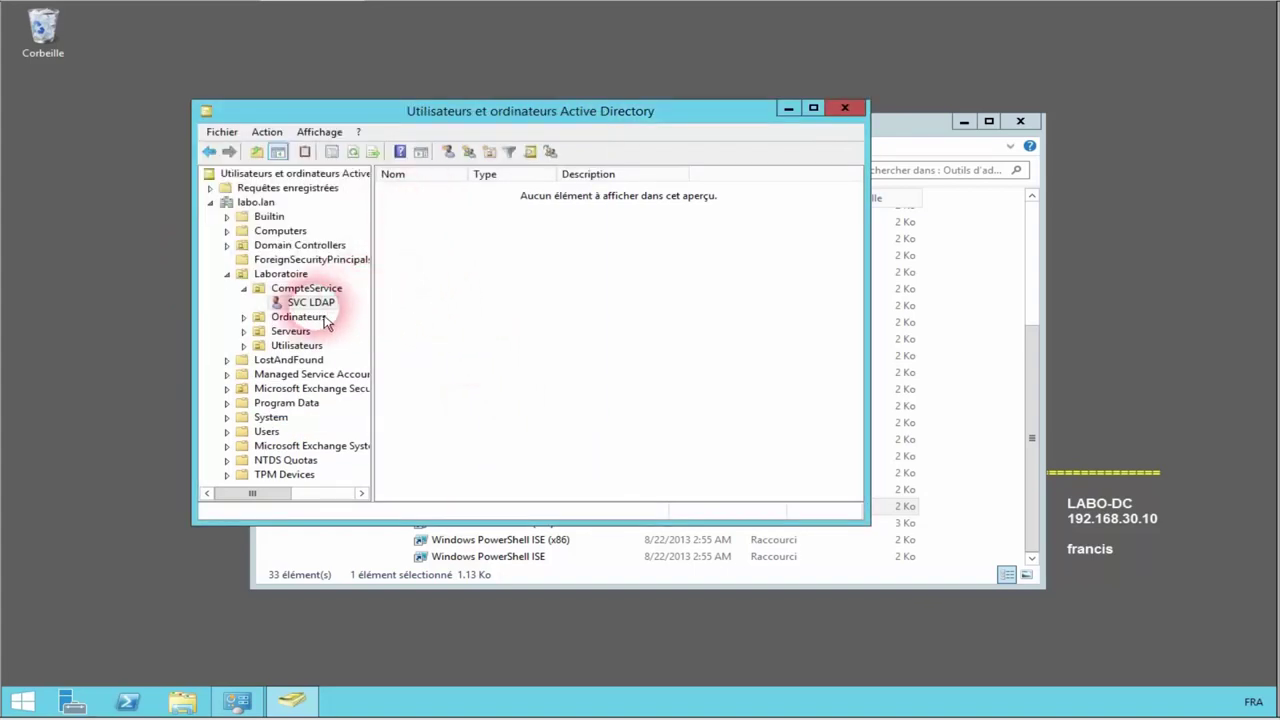
Step: Set the SVC LDAP account's description to "Compte de service pour interrogation LDAP" and save its properties
right_click(318, 306)
click(423, 612)
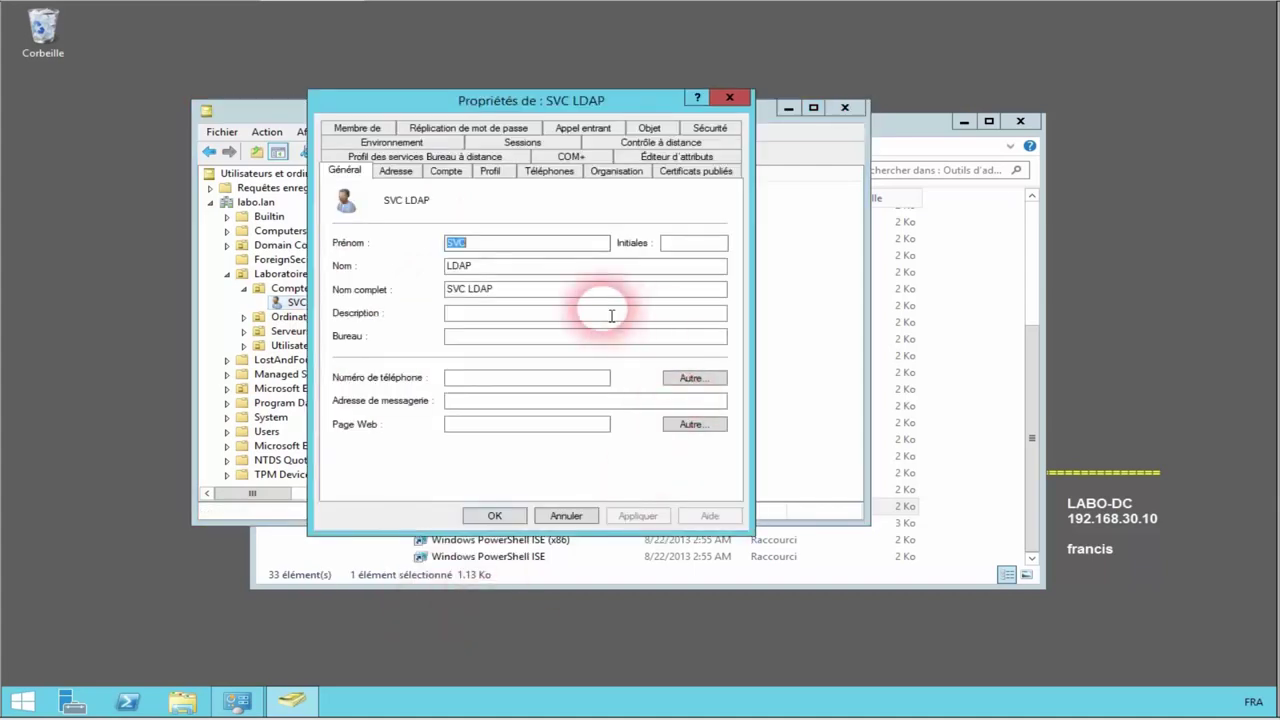
click(472, 319)
text(C)
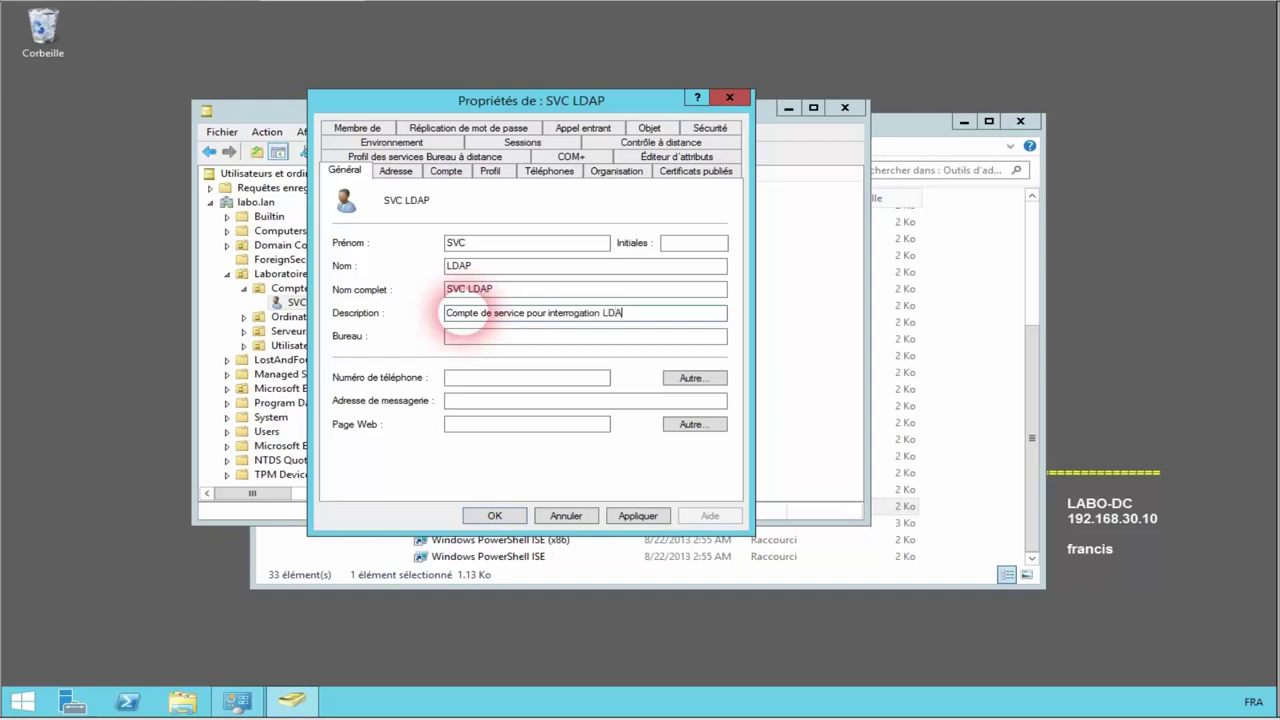
click(638, 518)
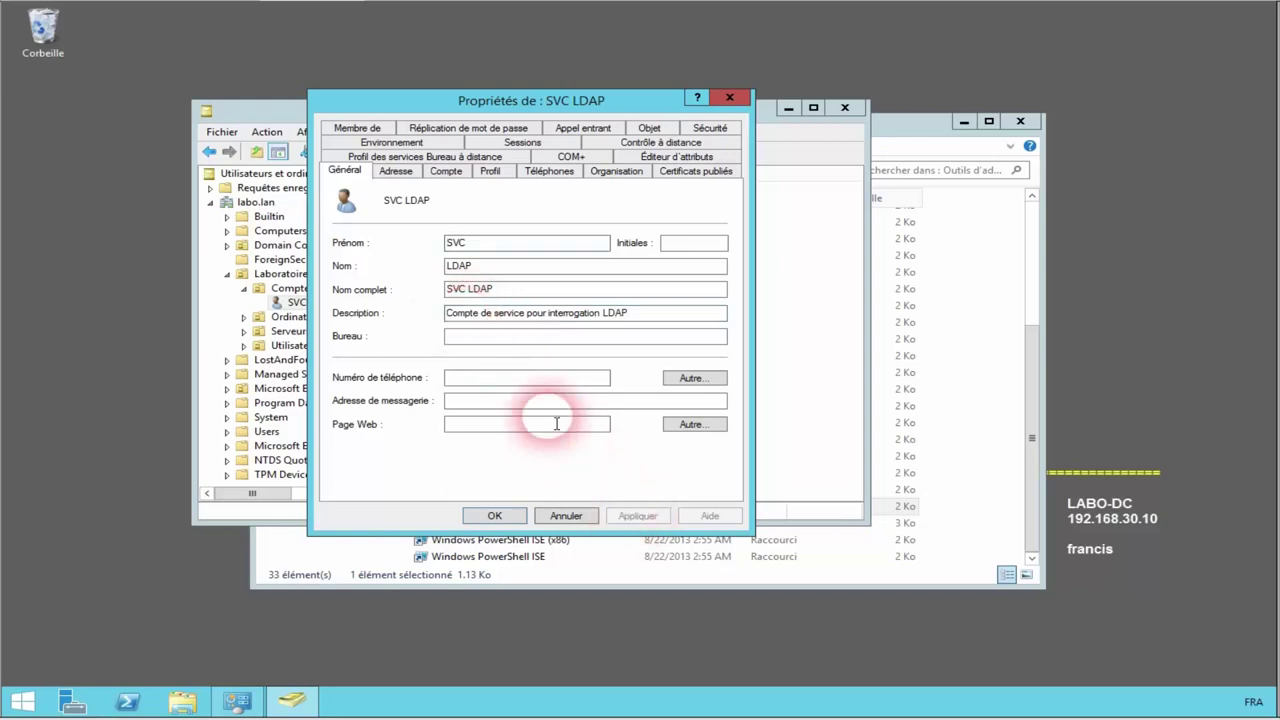
click(496, 522)
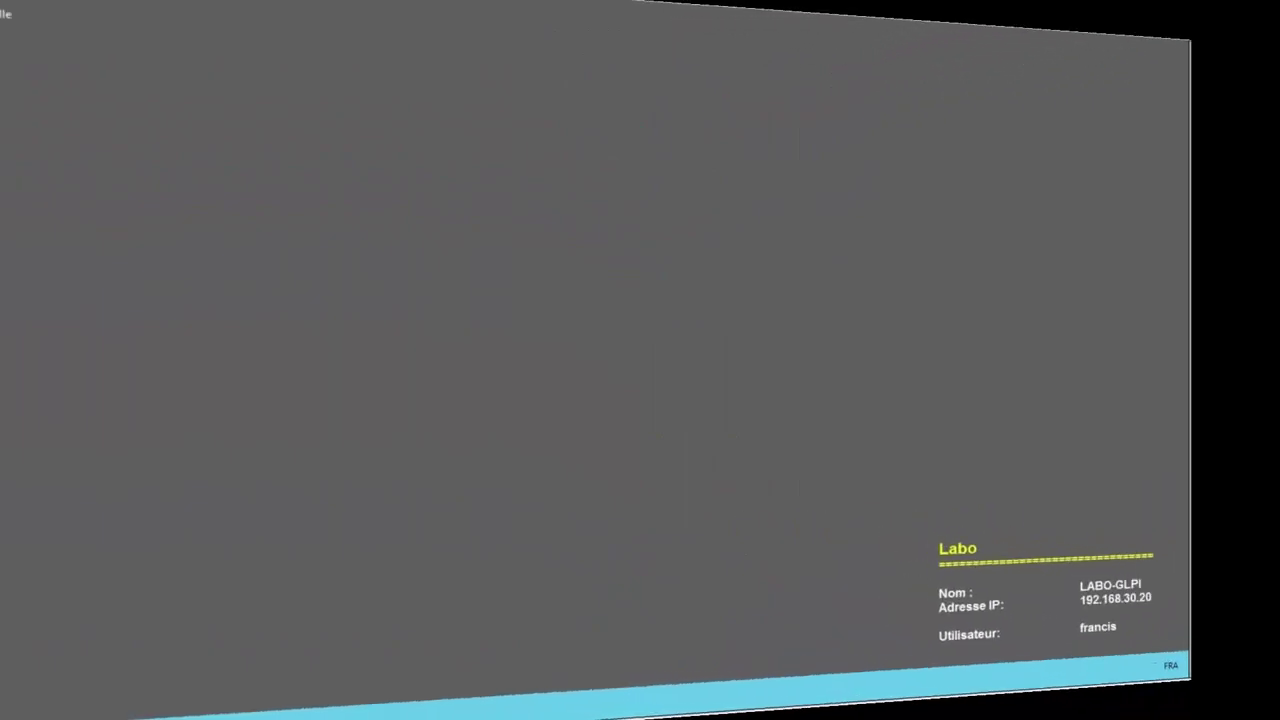
Step: On the LABO-GLPI server, switch to Internet Explorer and load the GLPI login page at localhost
click(30, 706)
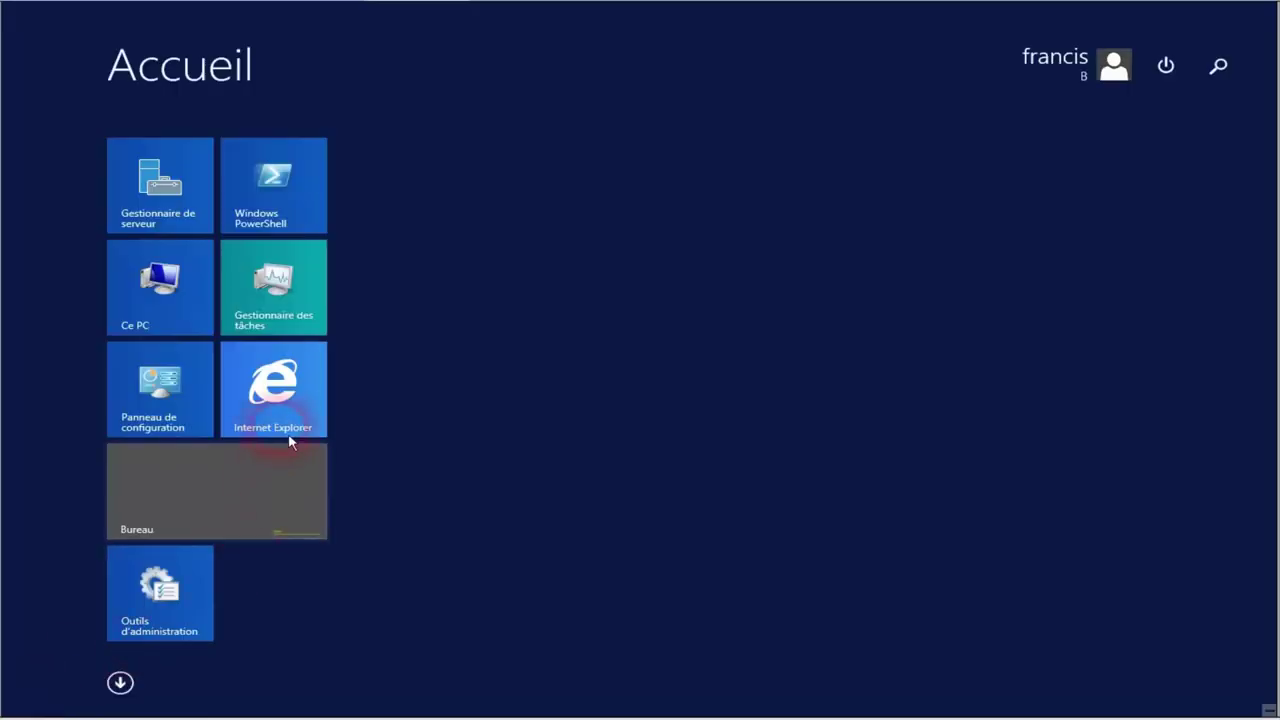
click(282, 408)
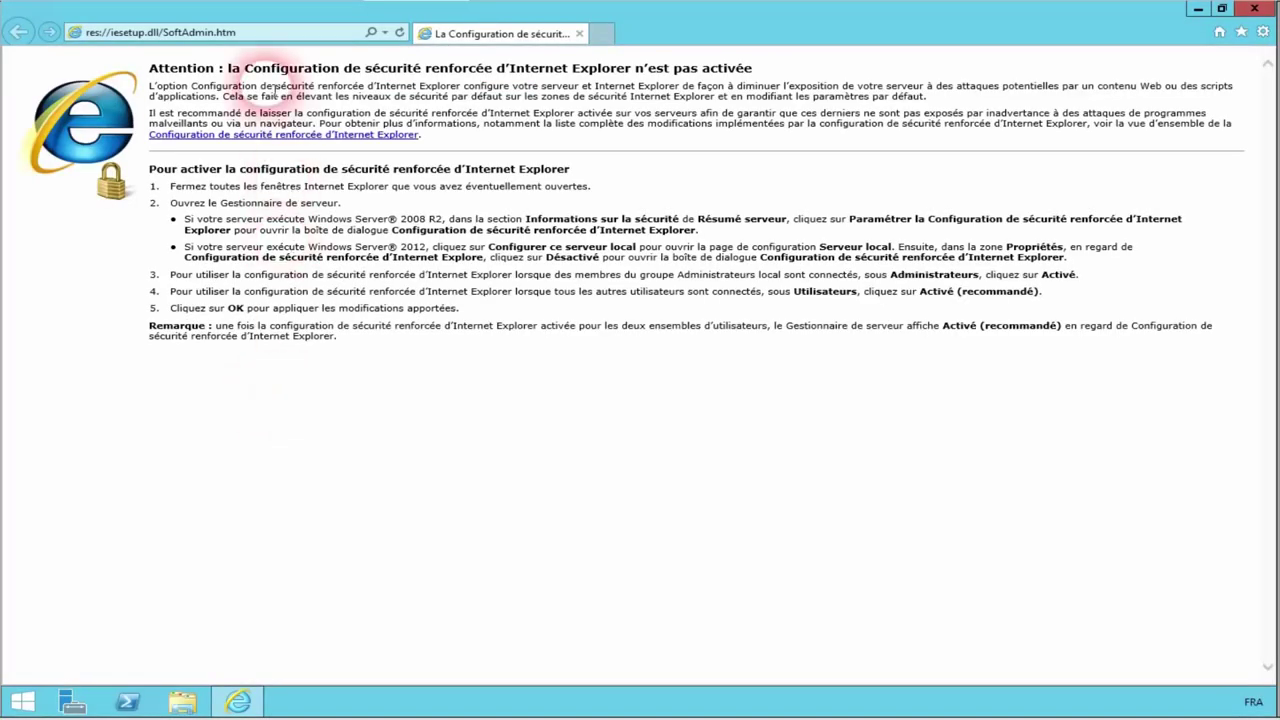
click(274, 34)
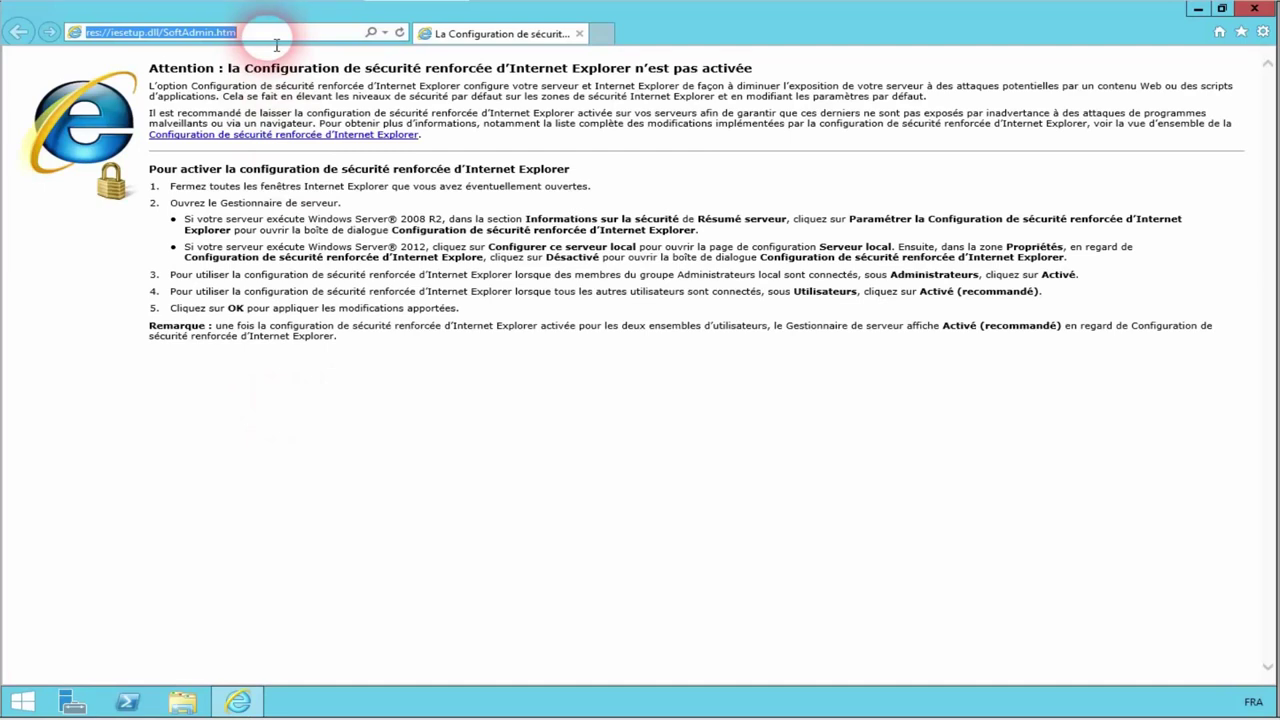
text(localh)
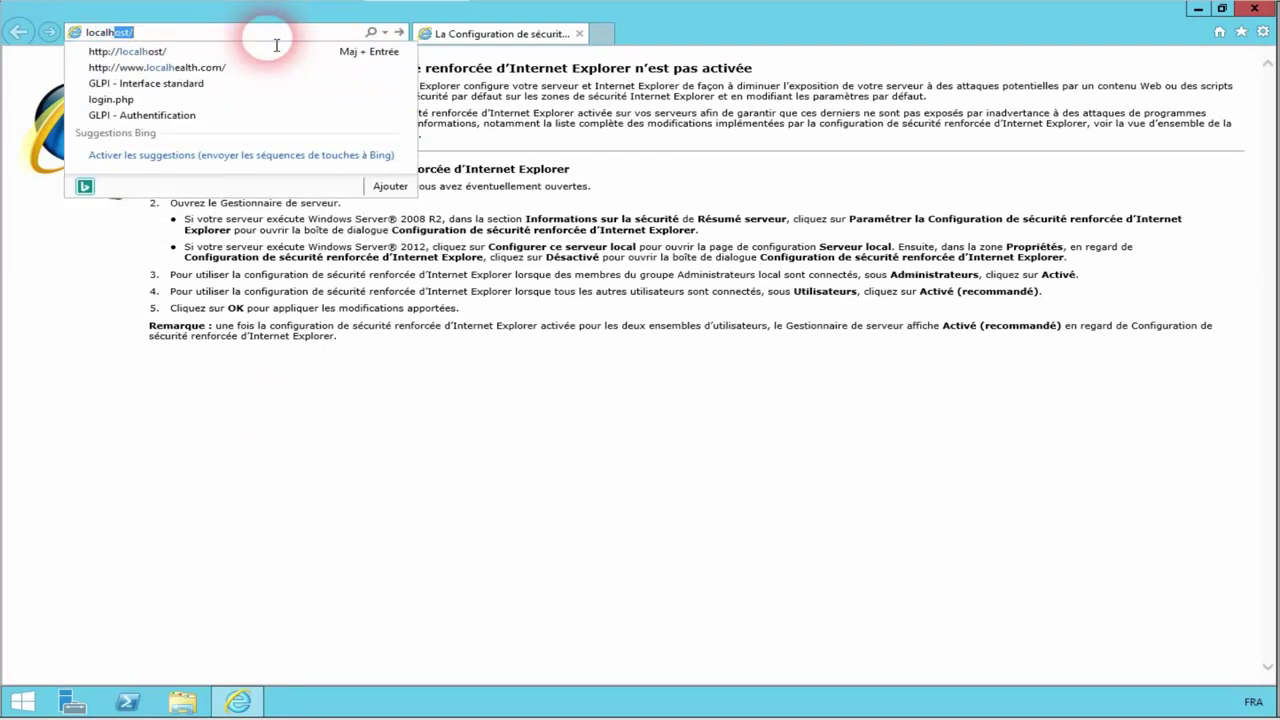
text(ost)
key(Return)
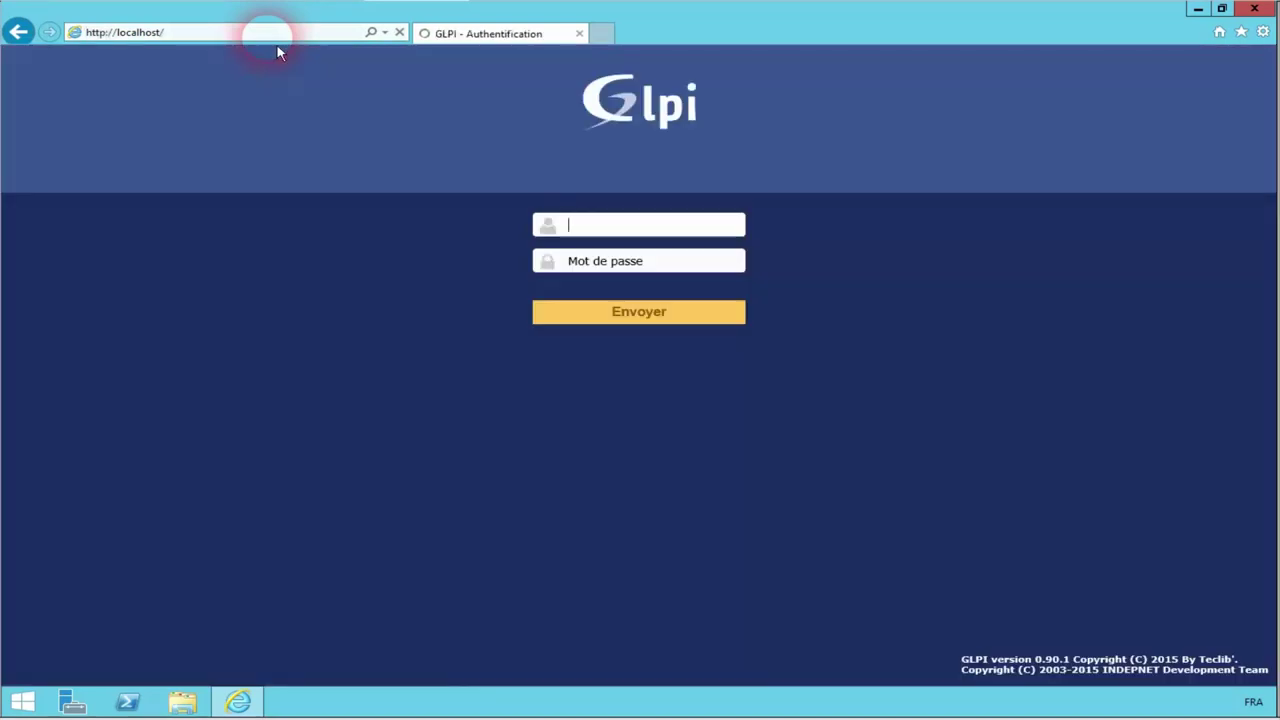
Step: Sign in to GLPI as glpi with the account password
text(glpi)
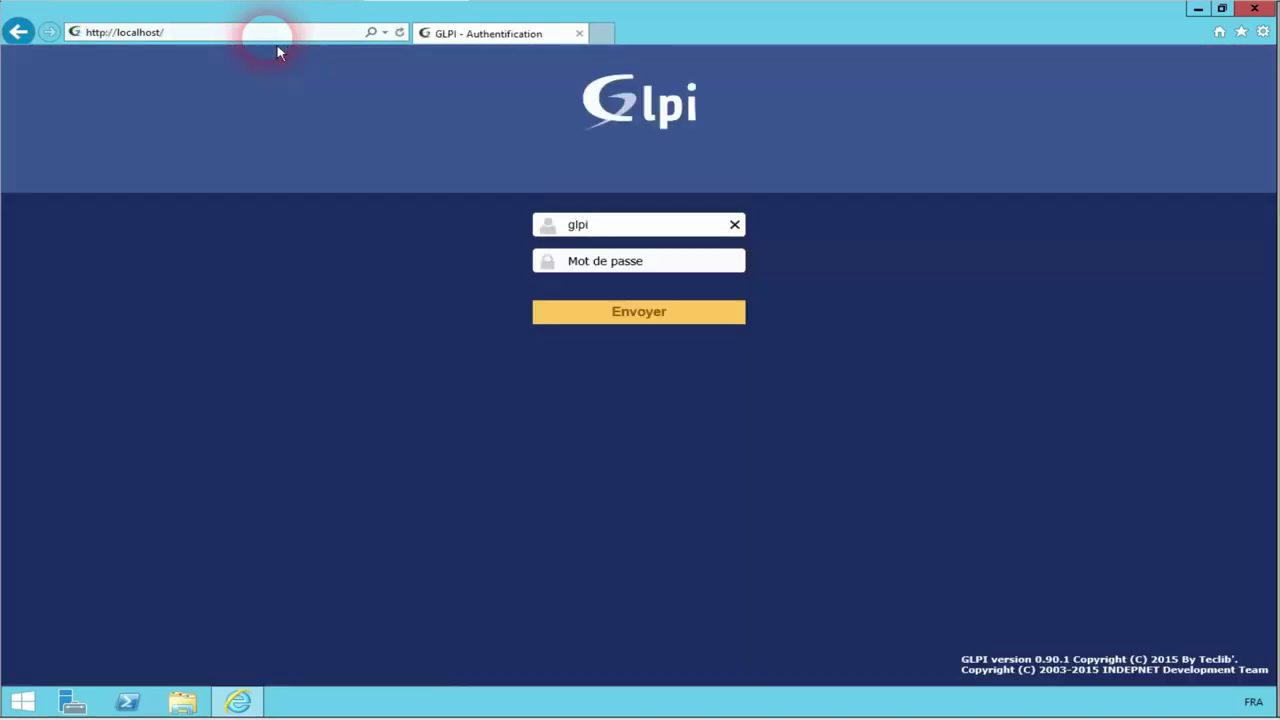
key(Tab)
click(672, 325)
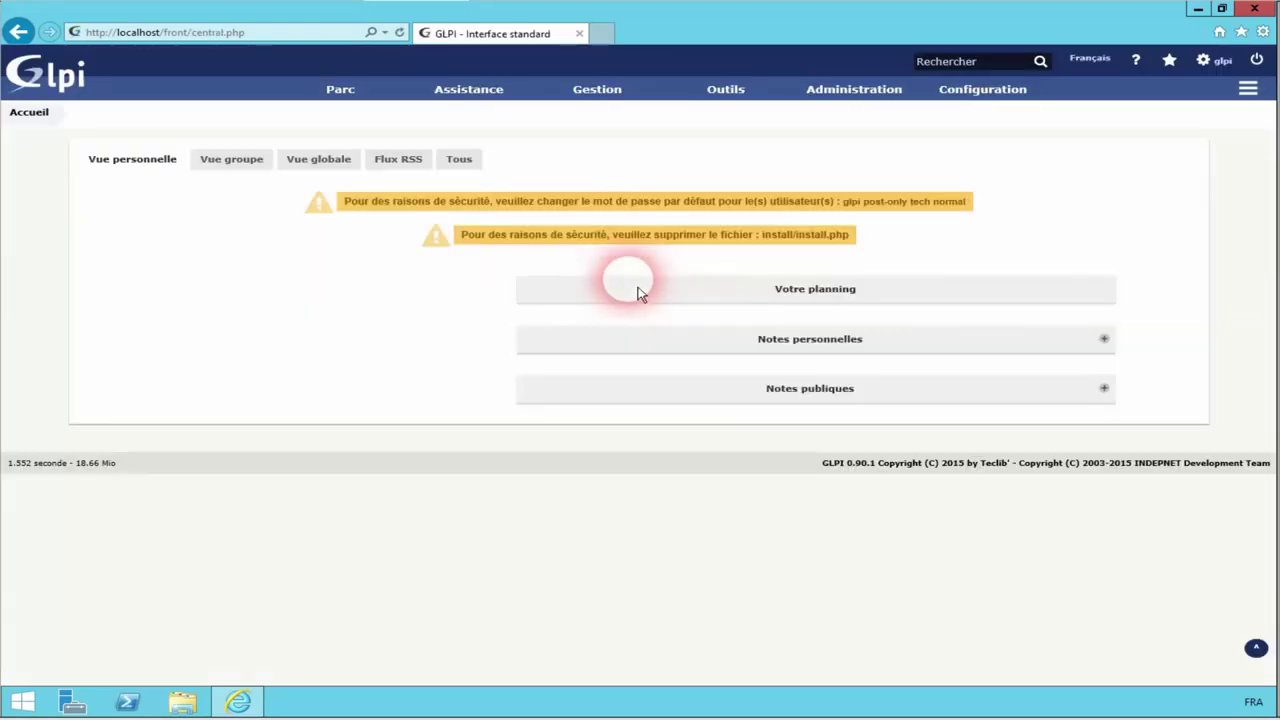
Step: In GLPI's external authentication settings, start a new LDAP directory and apply the Active Directory preconfiguration
mouse_move(980, 112)
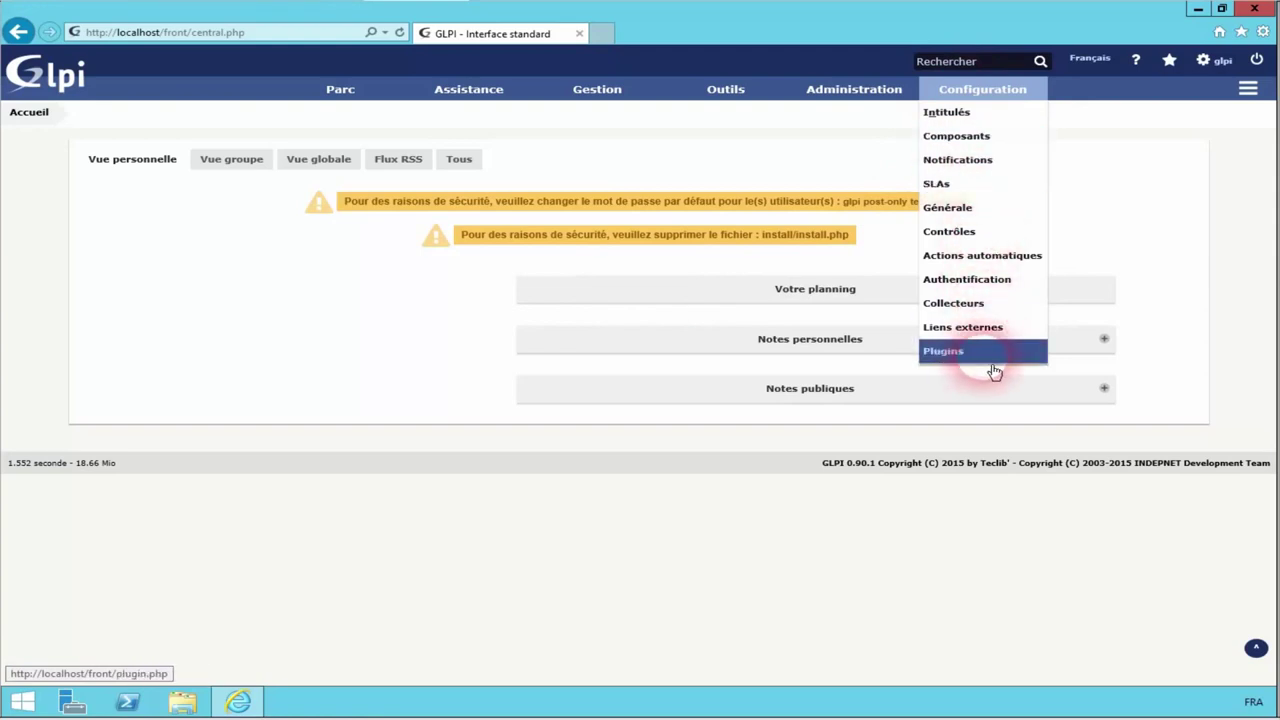
click(992, 298)
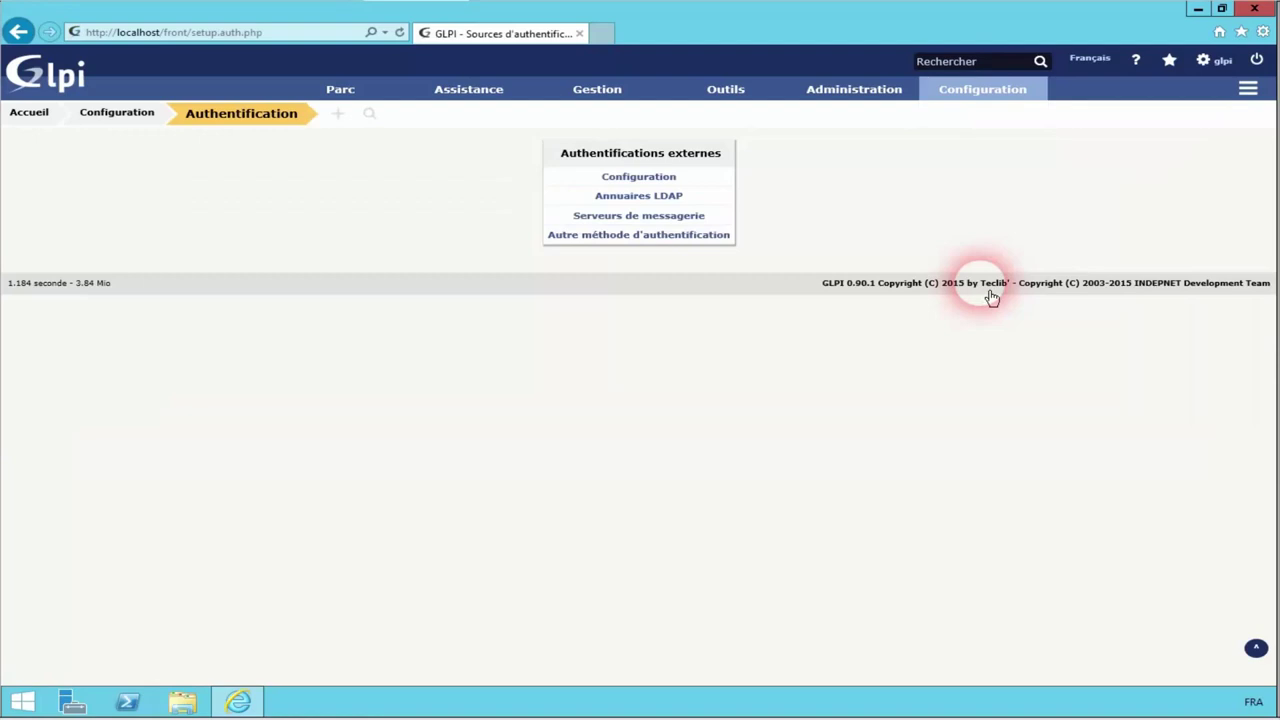
click(626, 200)
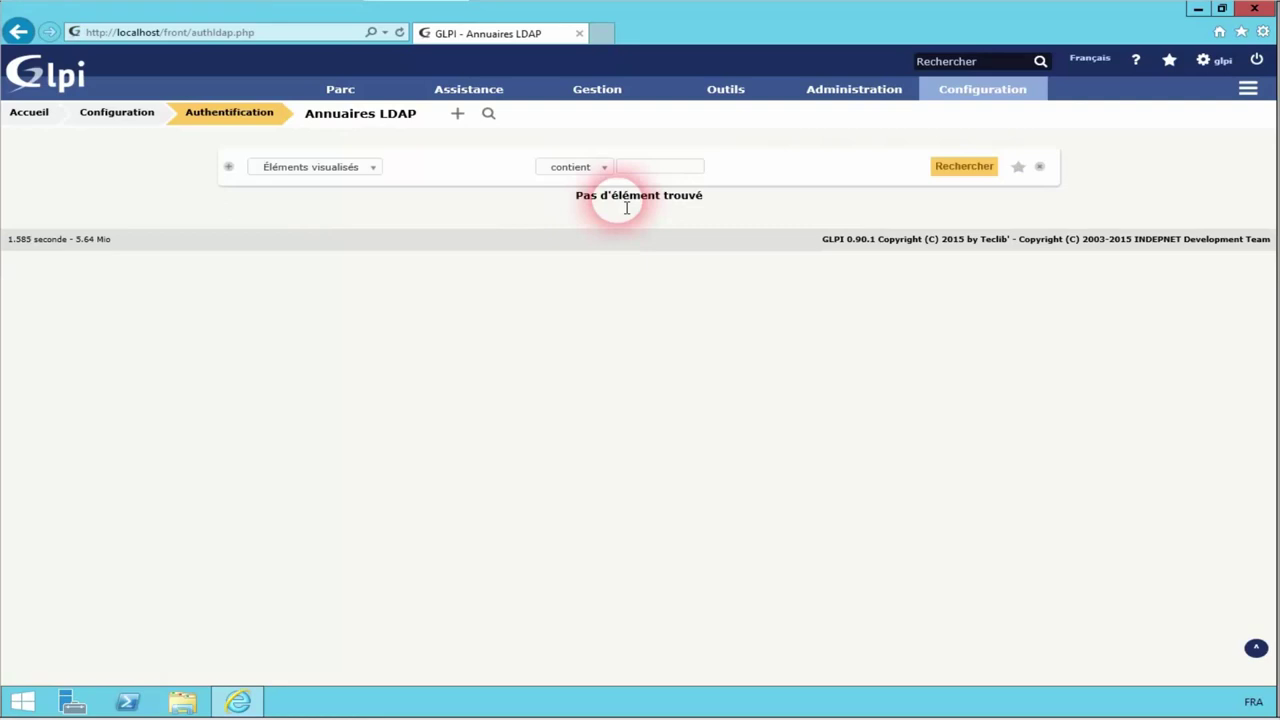
click(457, 114)
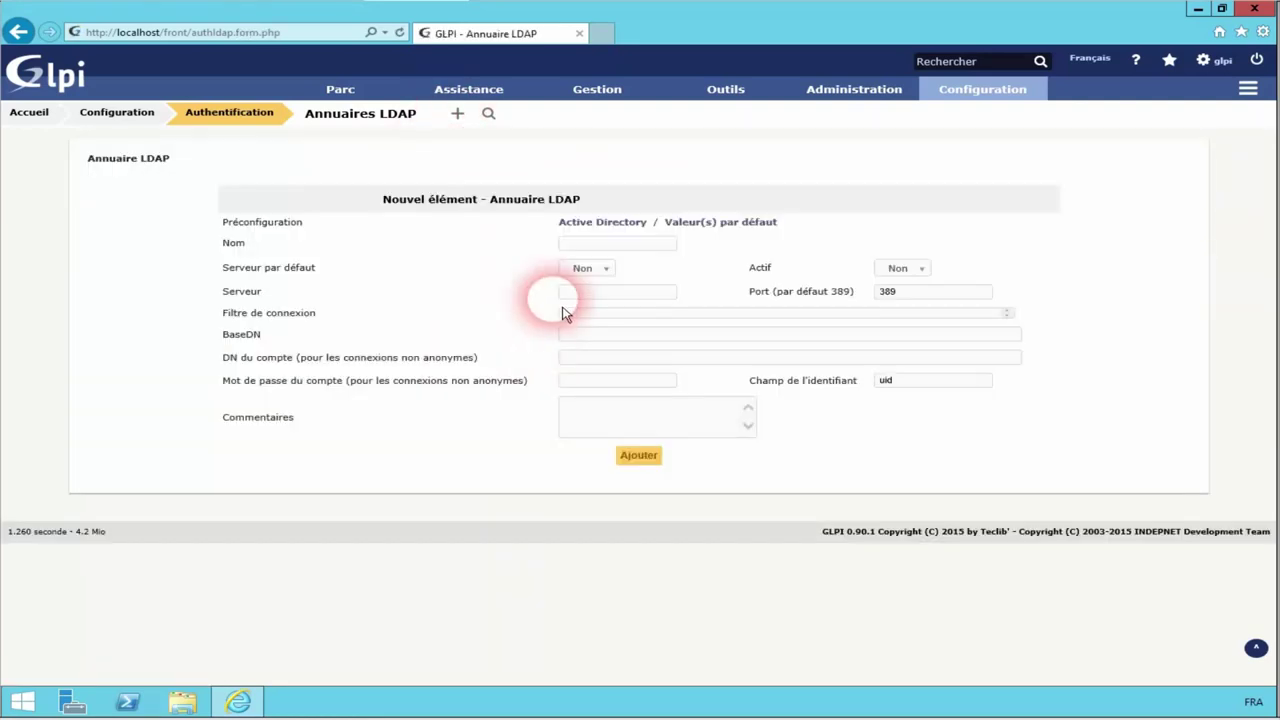
click(604, 229)
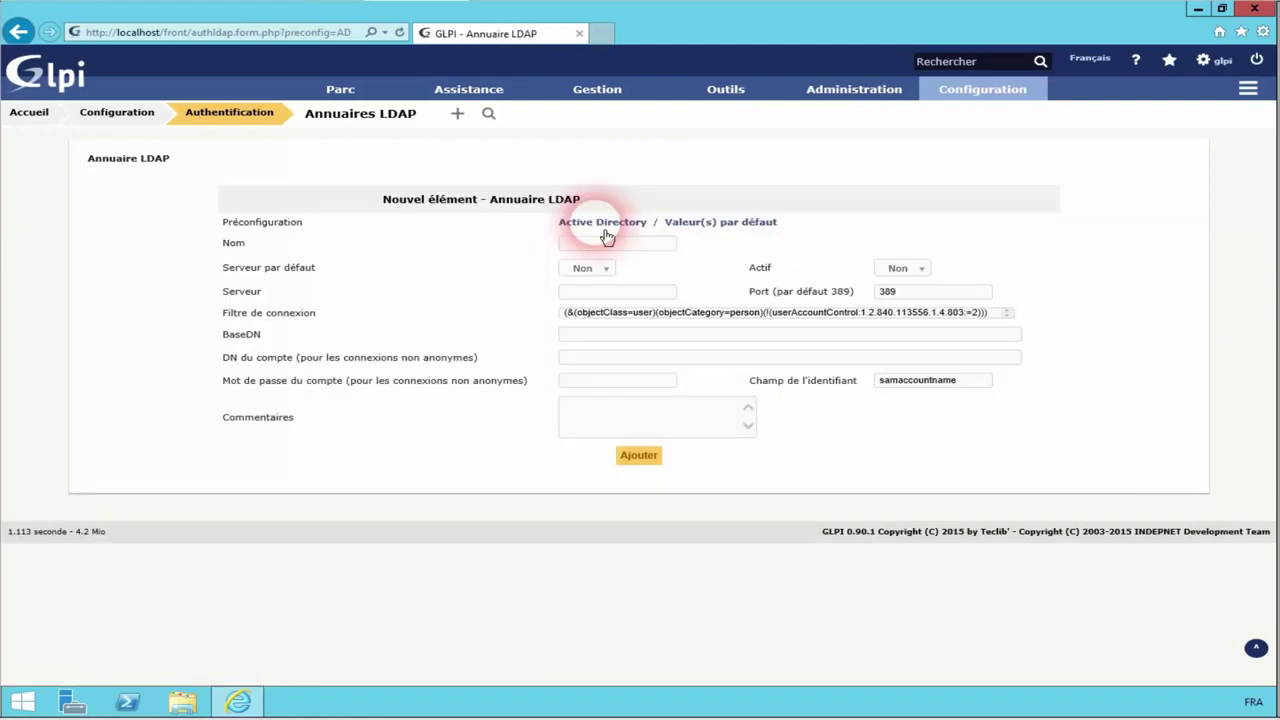
Step: Name the directory Laboratoire, make it the default server and active, and set its server address to 192.168.30.10
click(599, 251)
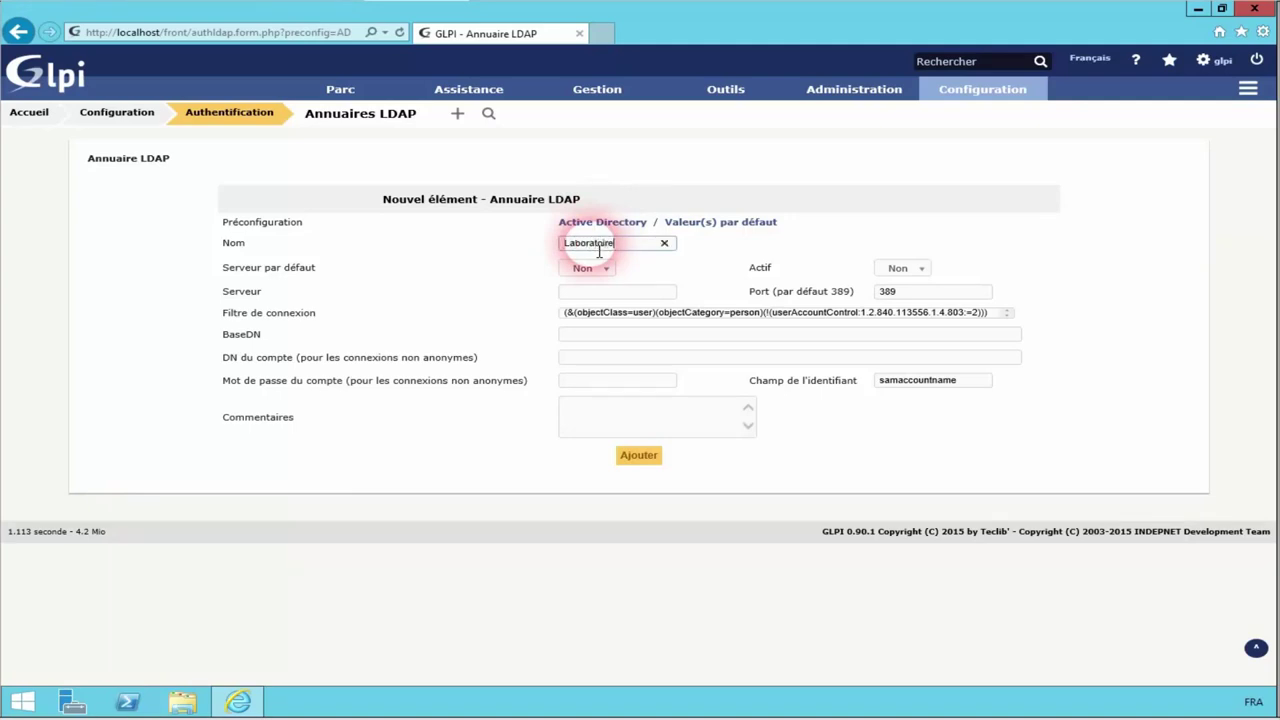
click(586, 268)
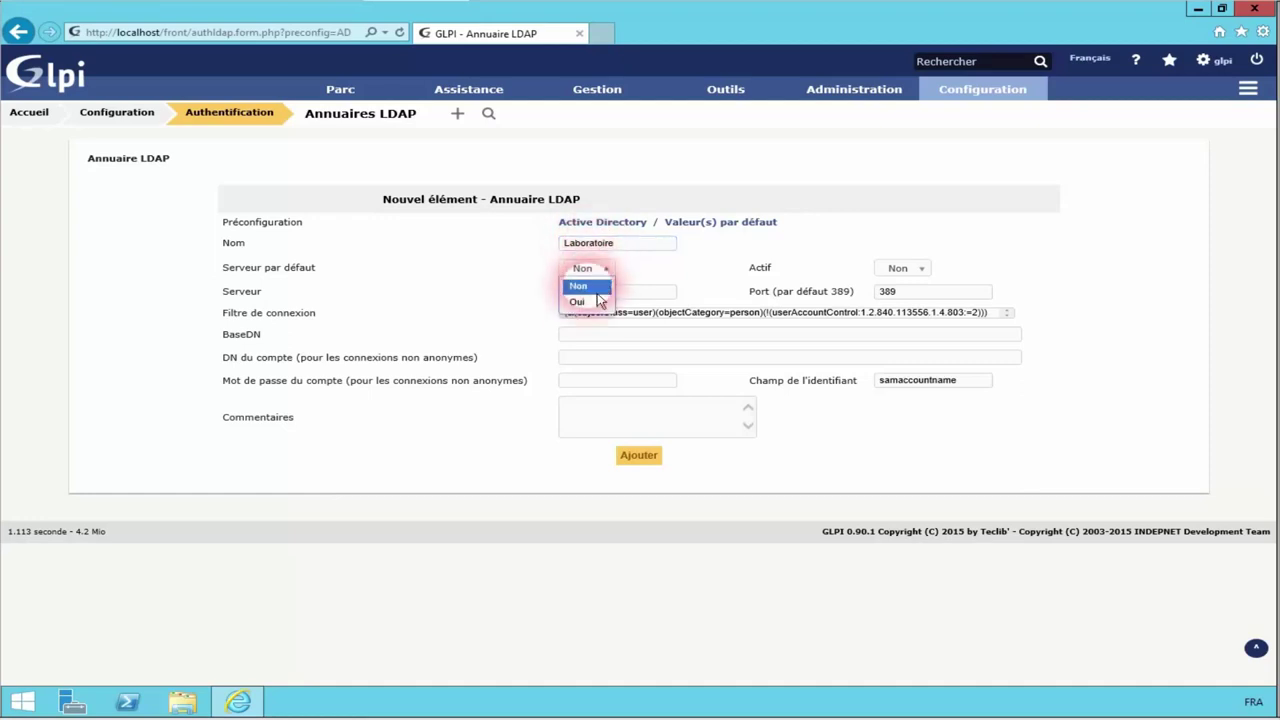
click(586, 304)
click(903, 268)
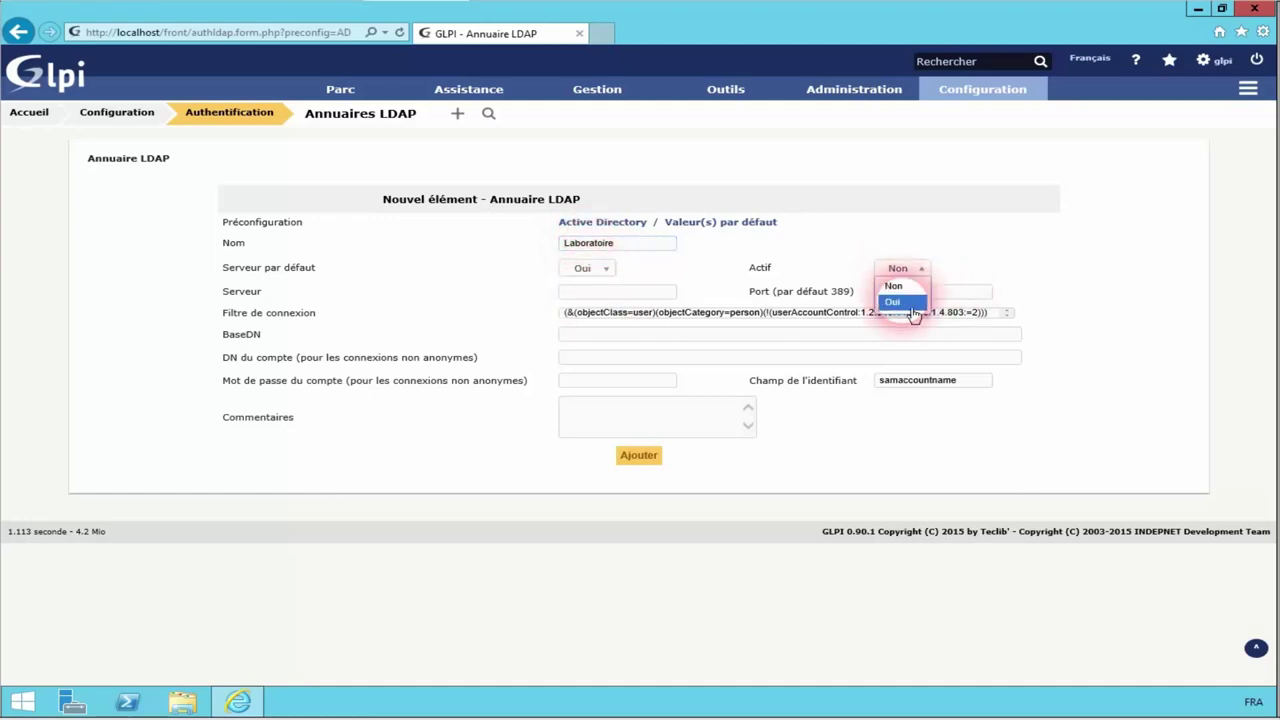
click(905, 299)
click(641, 294)
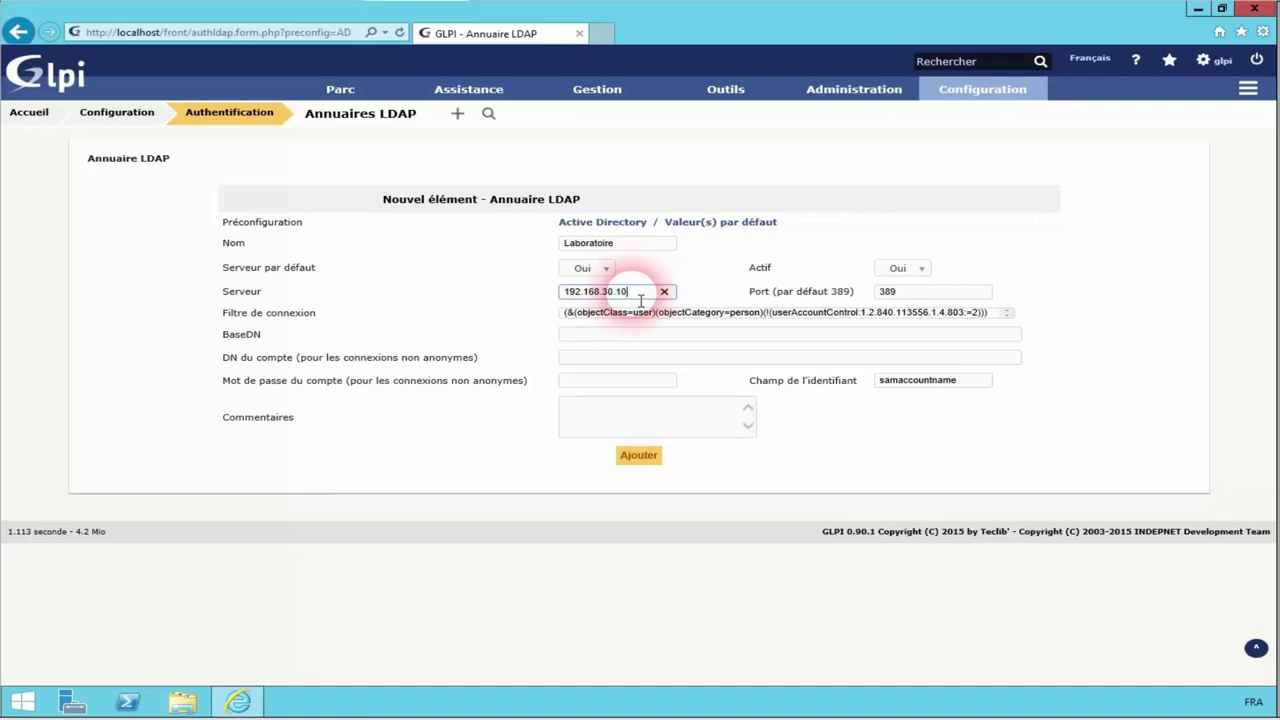
click(612, 335)
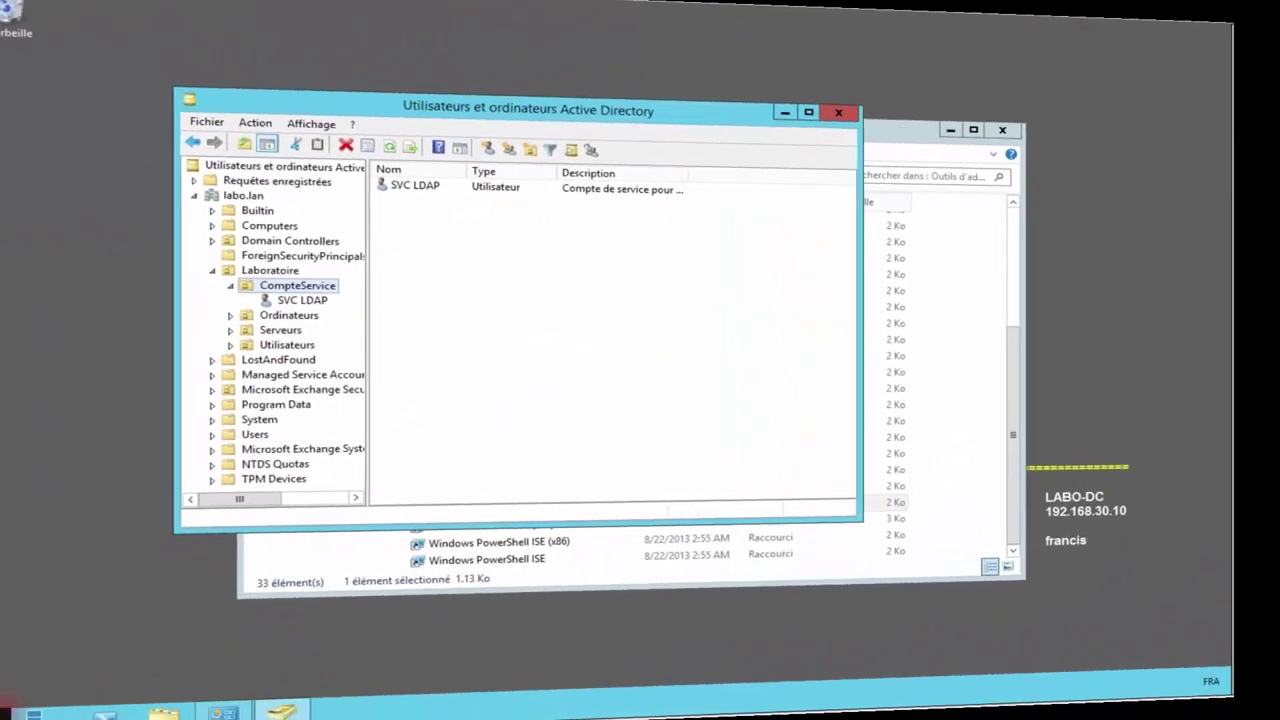
Step: On the LABO-DC server, launch Notepad with a blank document
right_click(30, 712)
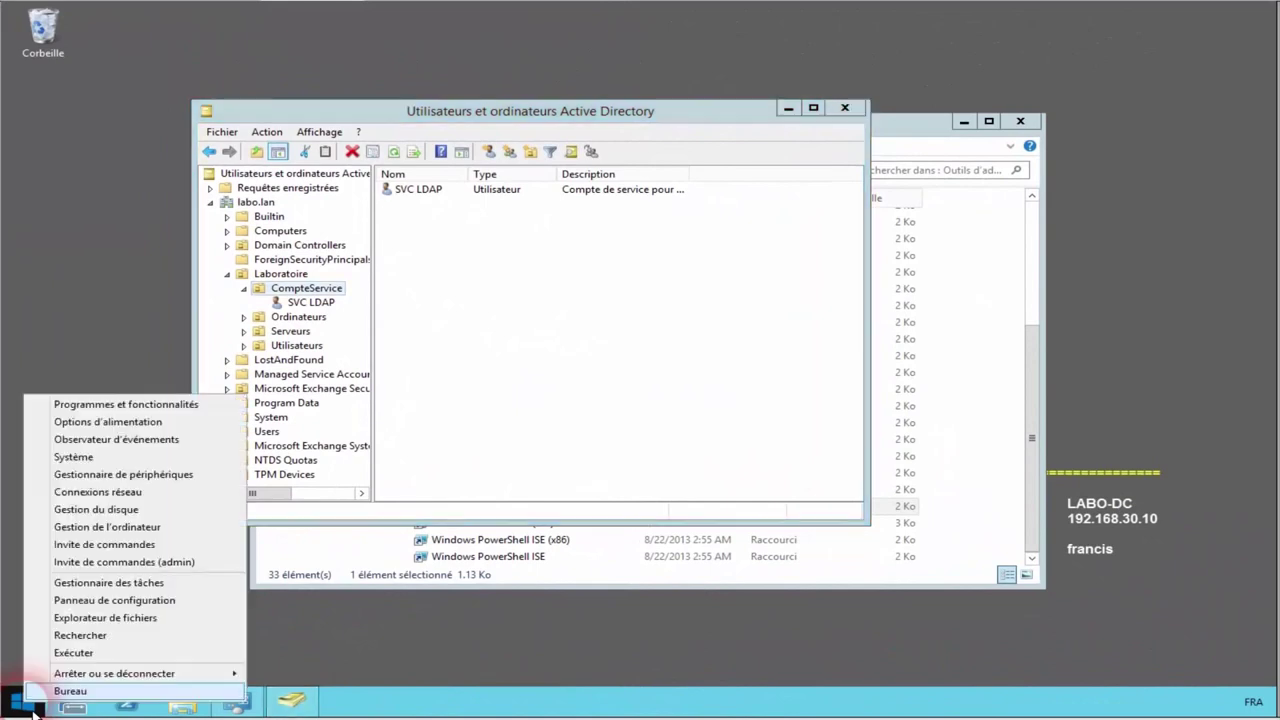
click(73, 652)
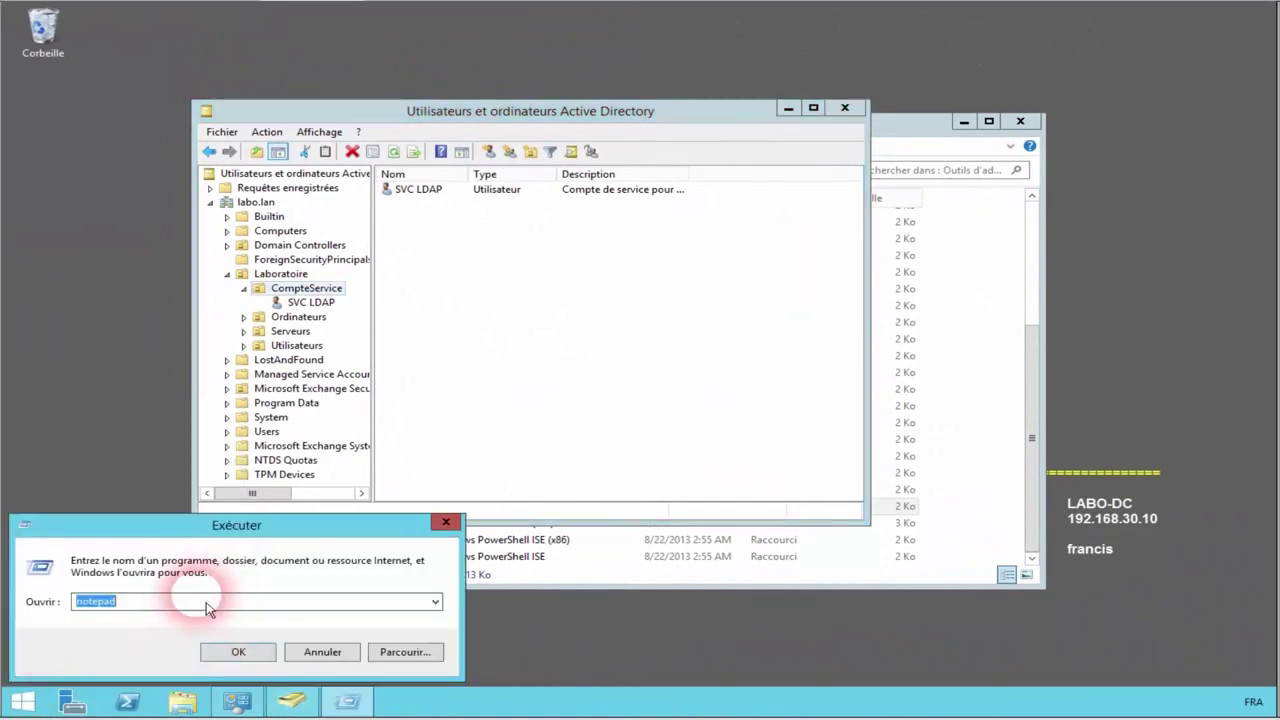
click(232, 655)
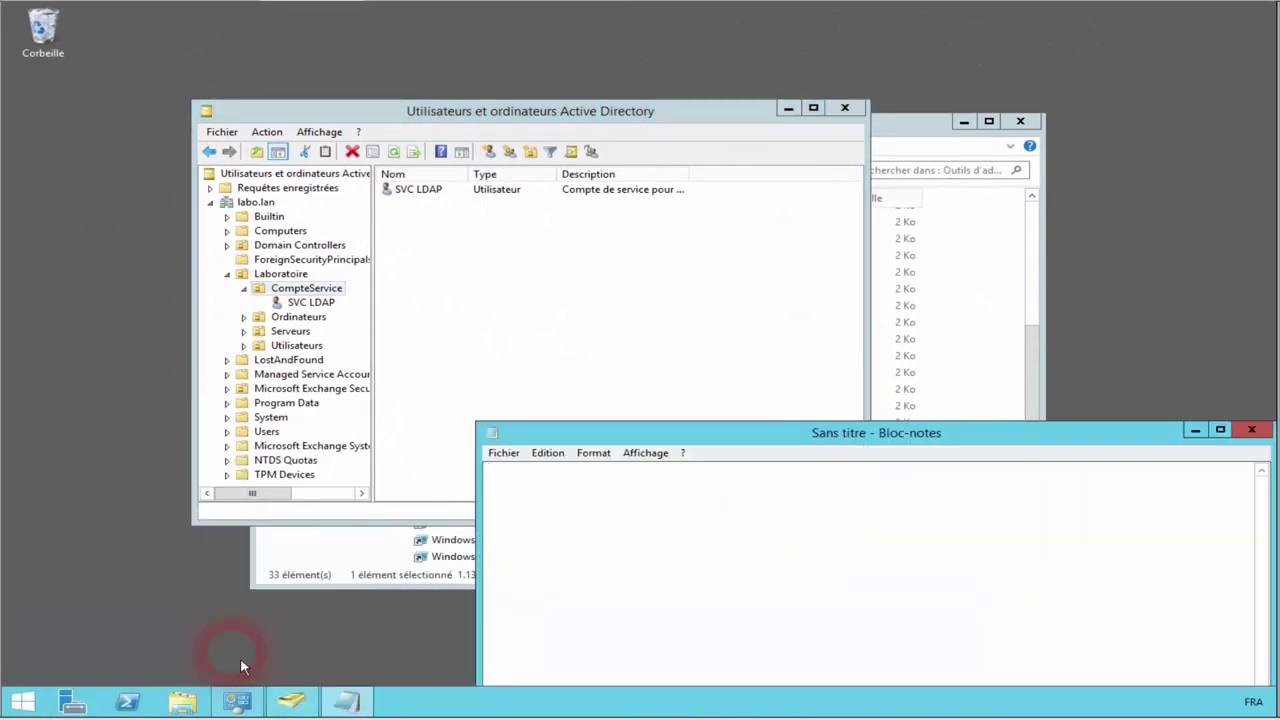
Step: Copy the distinguishedName attribute value from the SVC LDAP account's properties in Active Directory Users and Computers
click(318, 304)
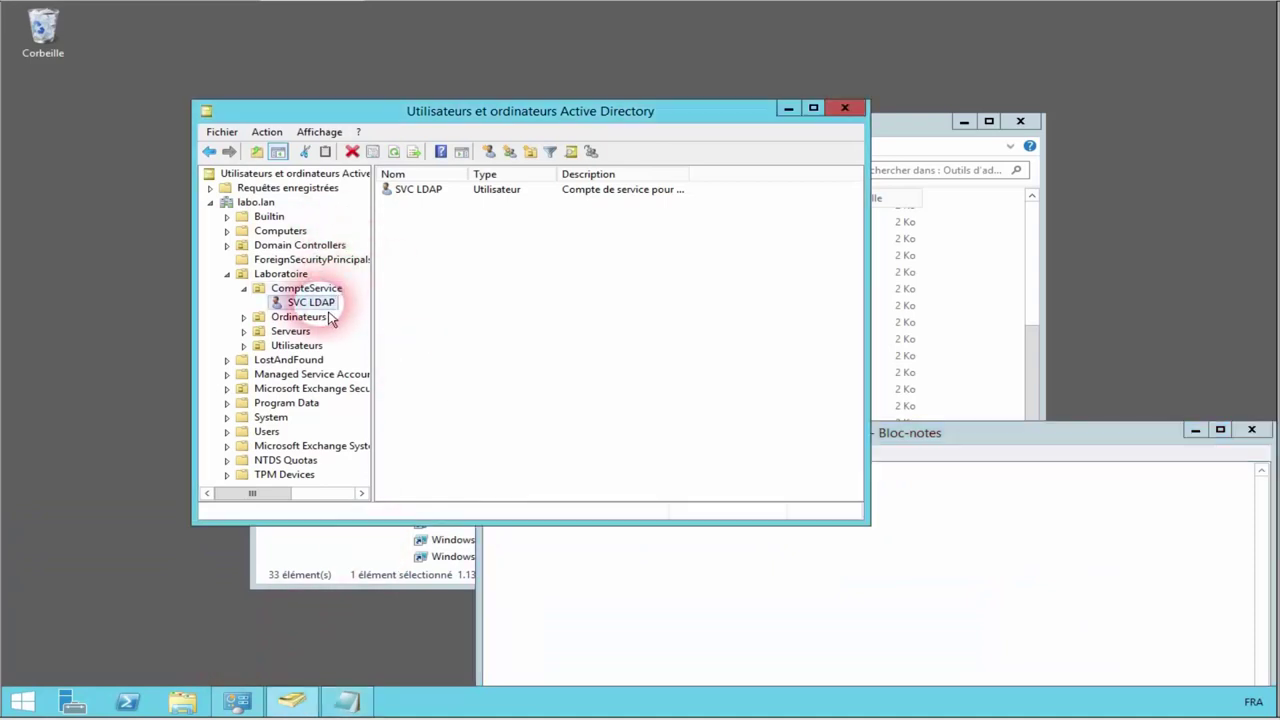
right_click(316, 303)
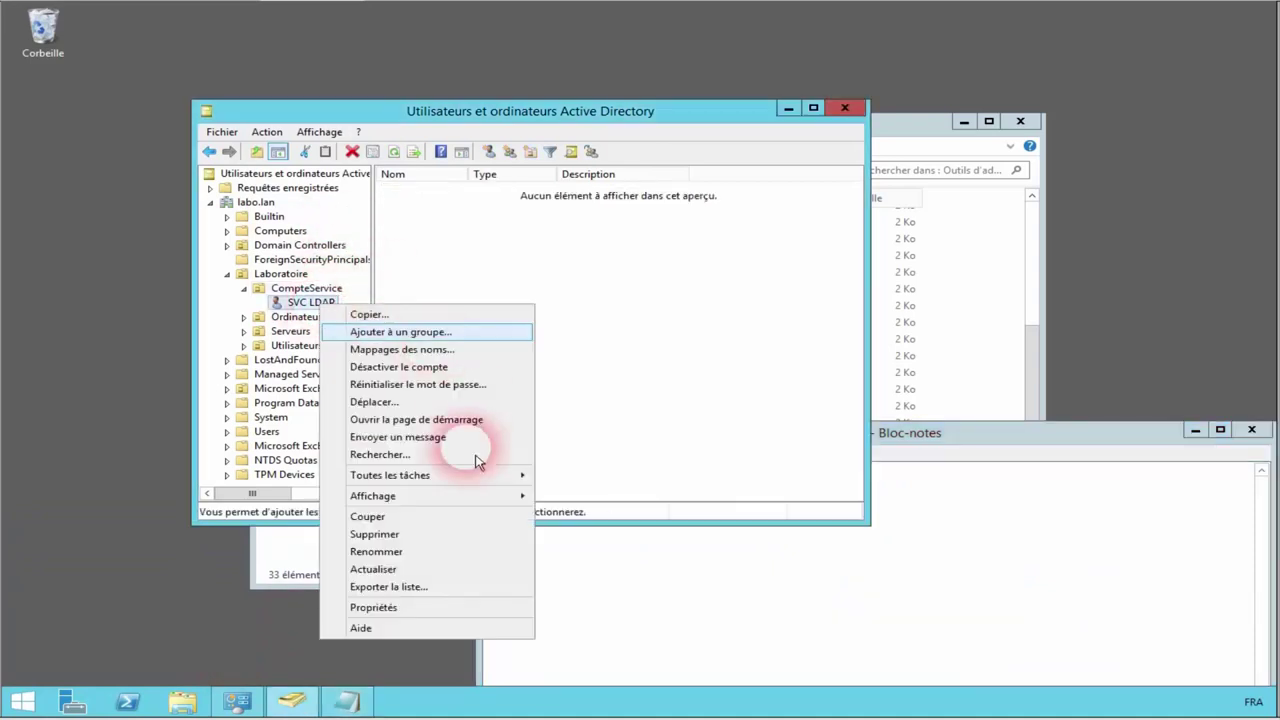
click(415, 607)
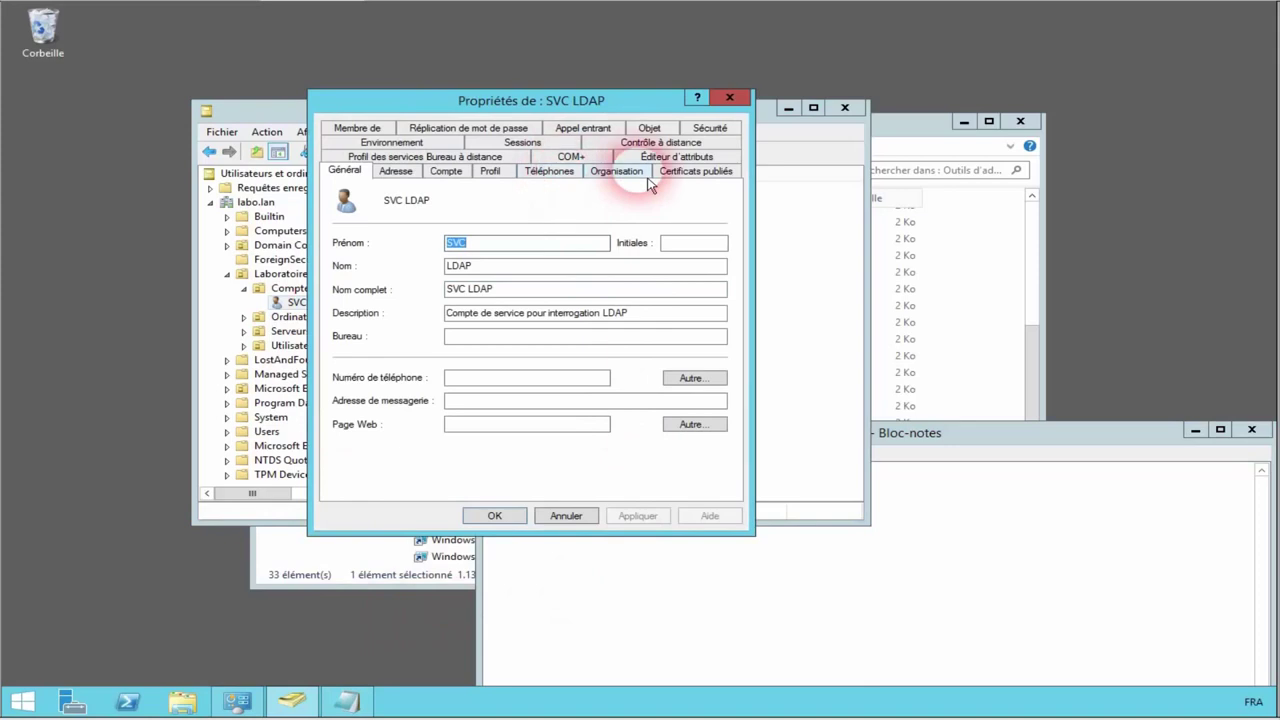
click(676, 157)
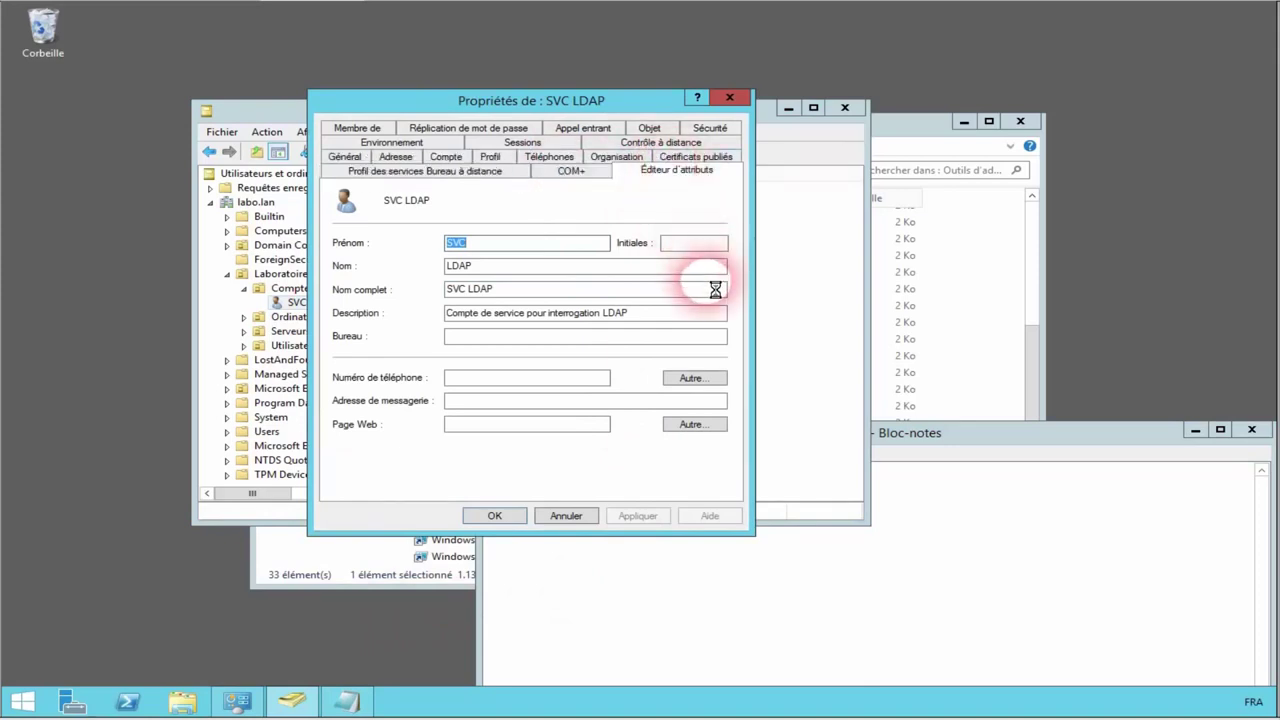
click(640, 403)
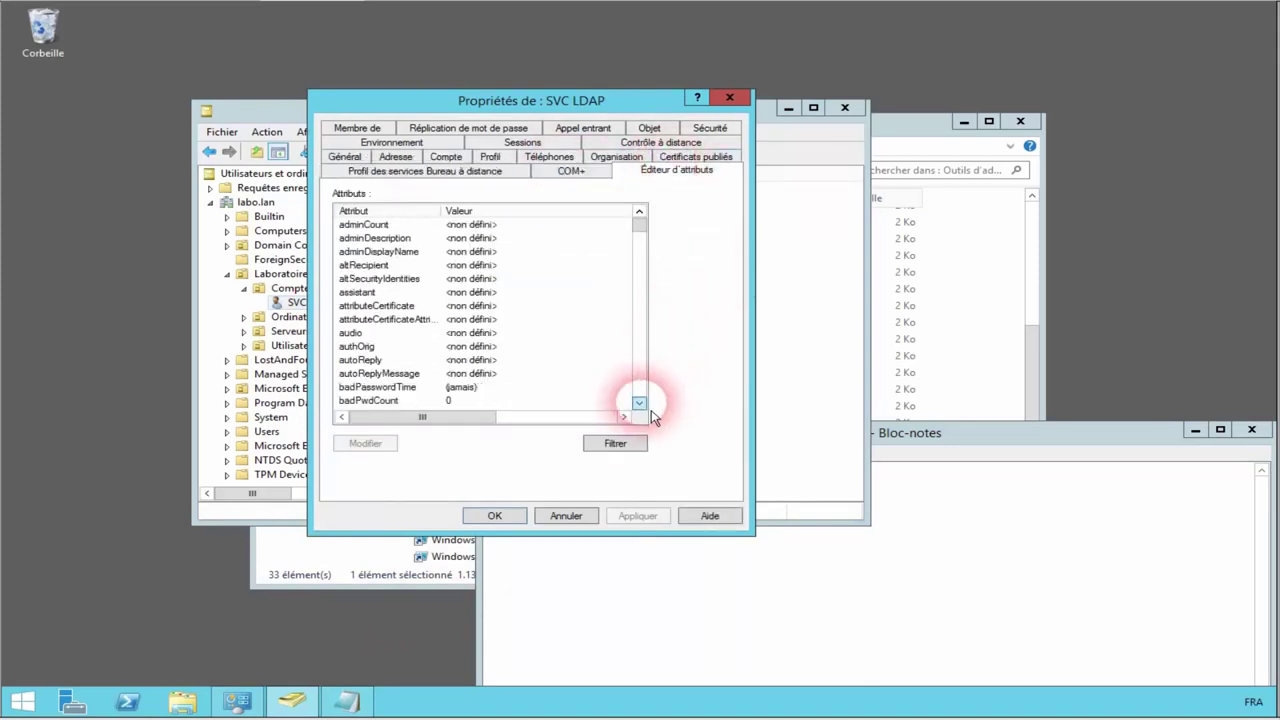
drag(651, 410, 568, 400)
double_click(542, 390)
key(ctrl+c)
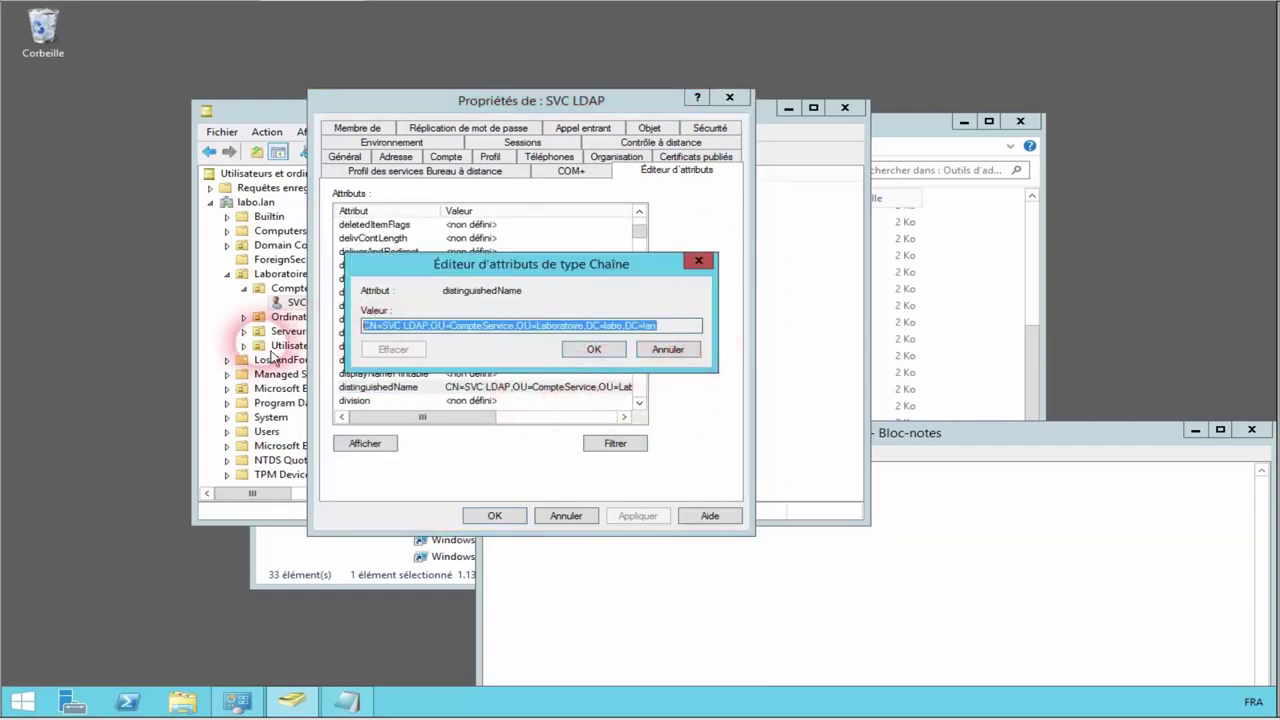
Step: Paste CN=SVC LDAP,OU=CompteService,OU=Laboratoire,DC=labo,DC=lan into the Notepad document and close the account's properties without changes
click(821, 611)
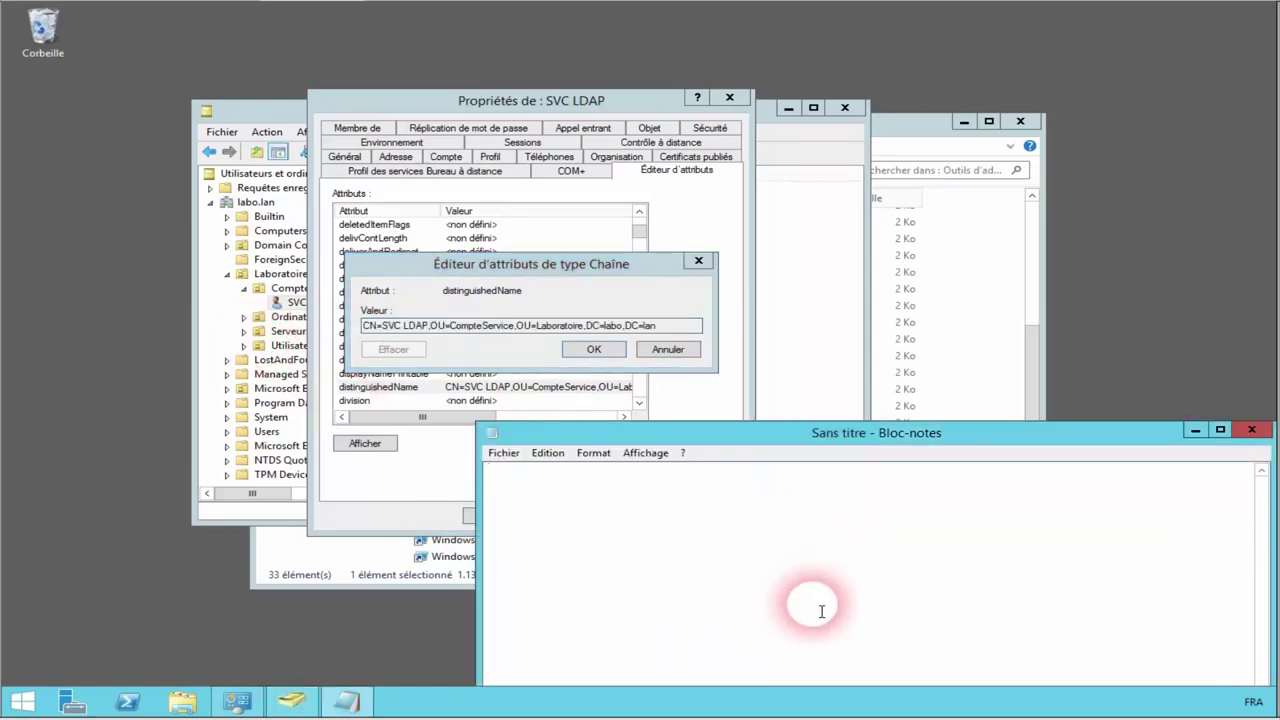
key(ctrl+v)
click(667, 349)
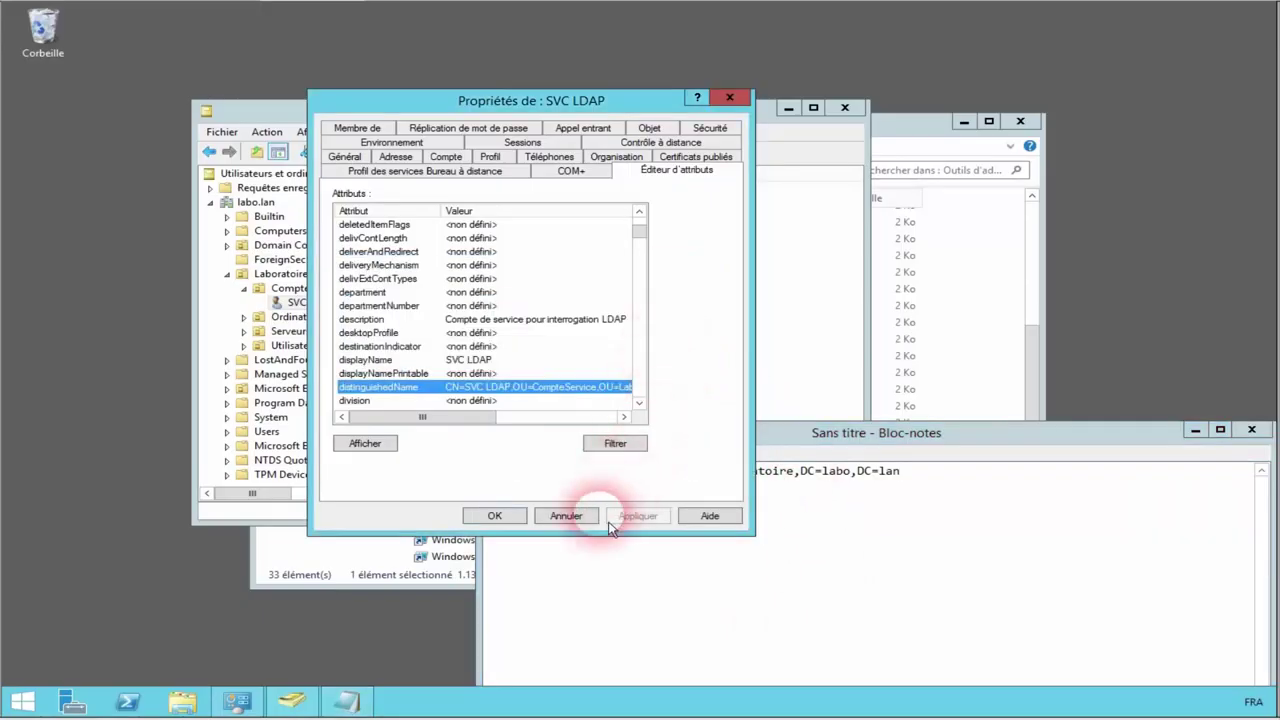
click(578, 517)
click(552, 508)
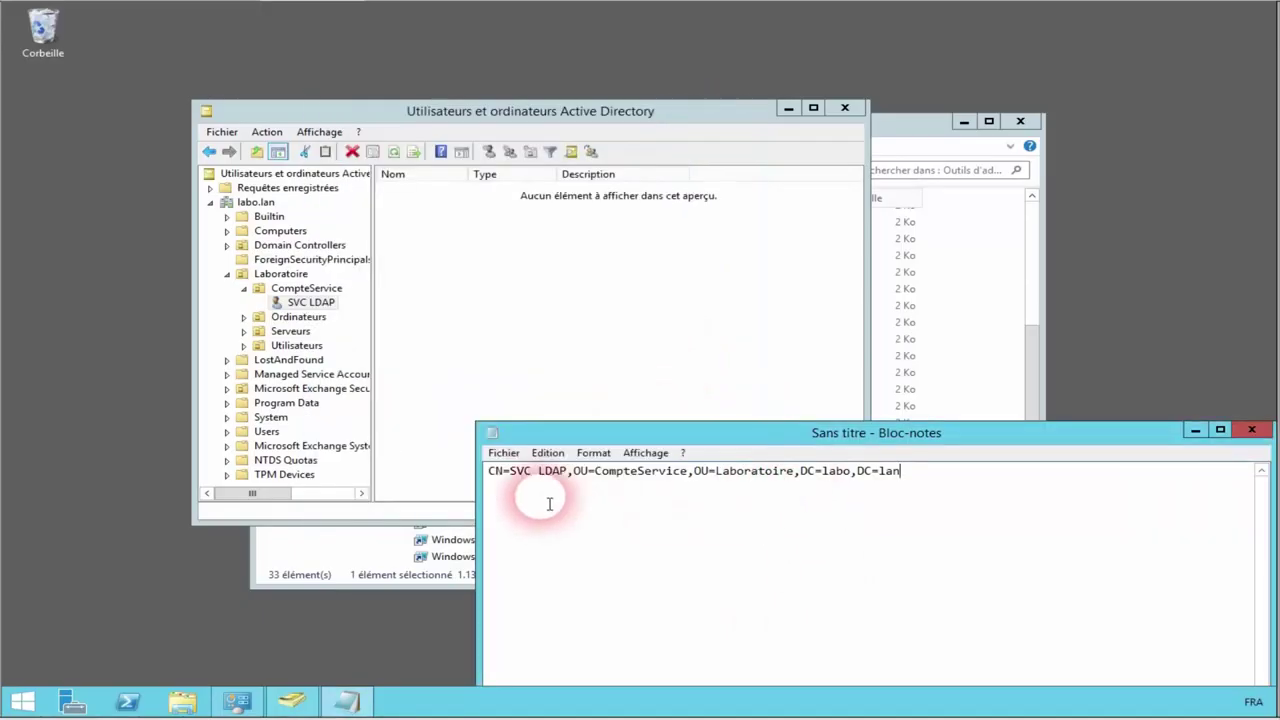
Step: Display the distinguishedName attribute value of the Utilisateurs organizational unit under Laboratoire for copying
click(300, 347)
right_click(293, 346)
click(392, 560)
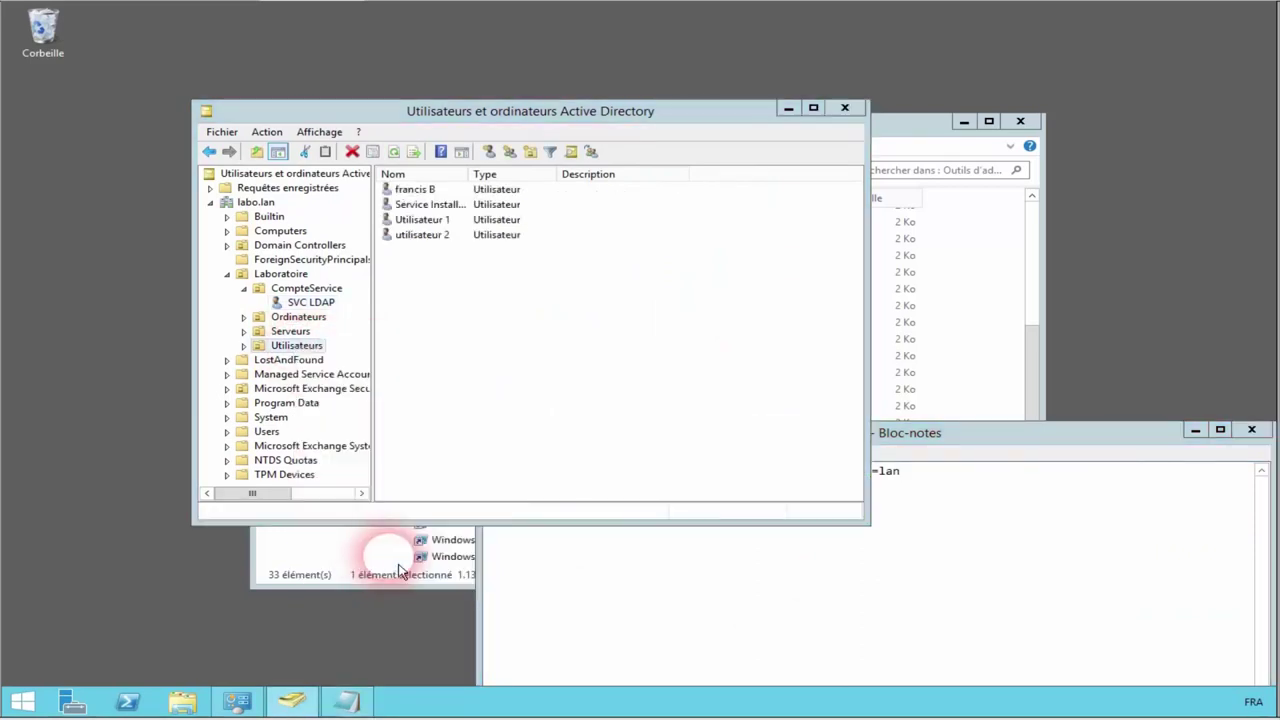
click(563, 130)
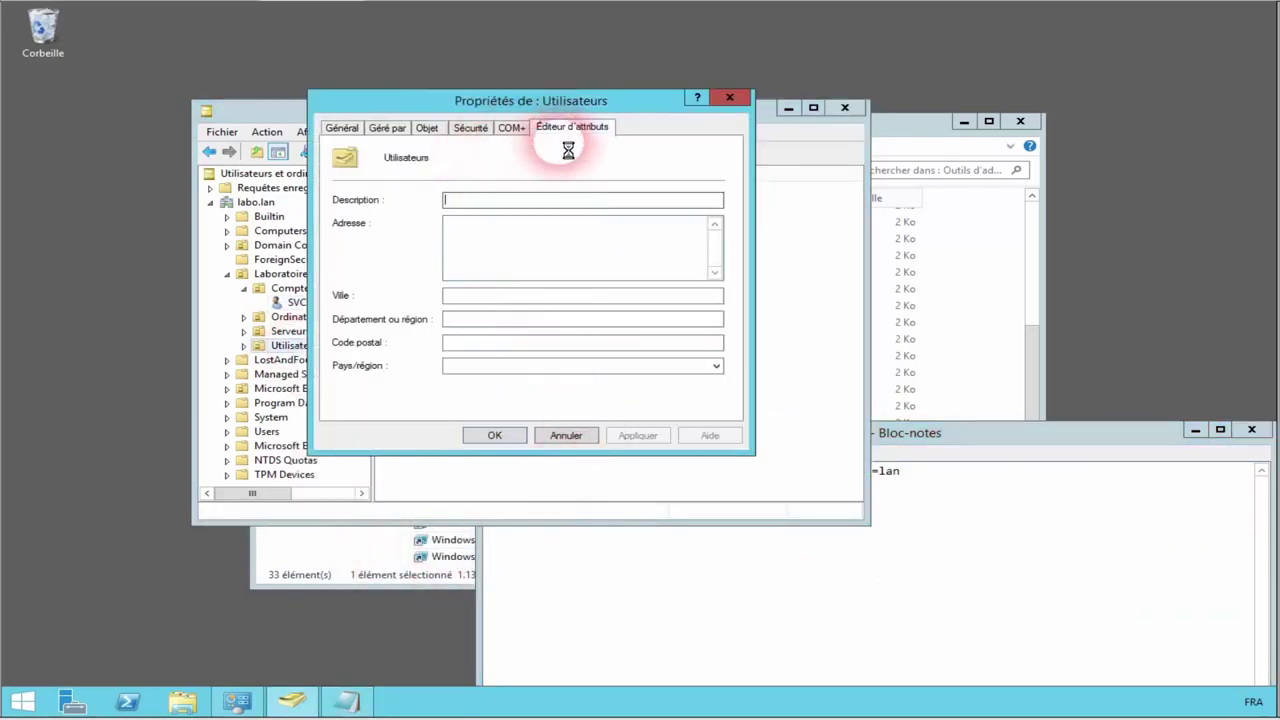
click(600, 358)
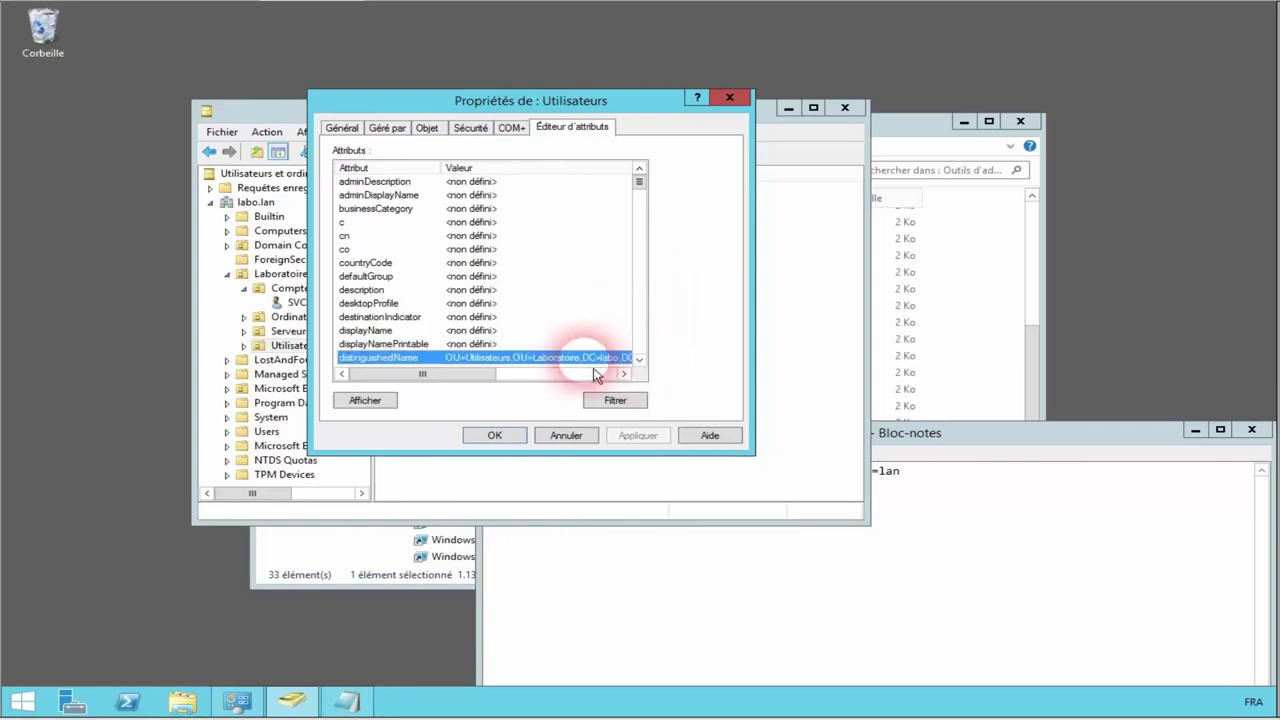
double_click(596, 358)
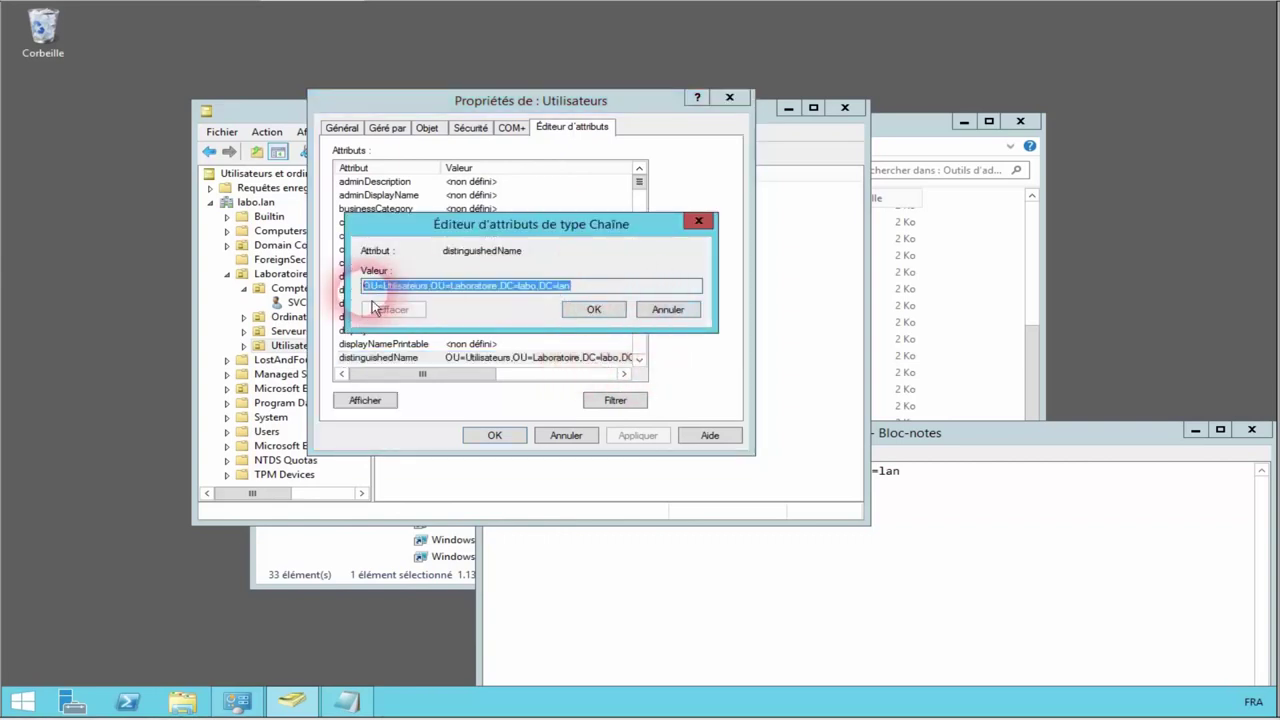
Step: Add OU=Utilisateurs,OU=Laboratoire,DC=labo,DC=lan to the Notepad document after a blank line, and close the Utilisateurs properties
click(855, 559)
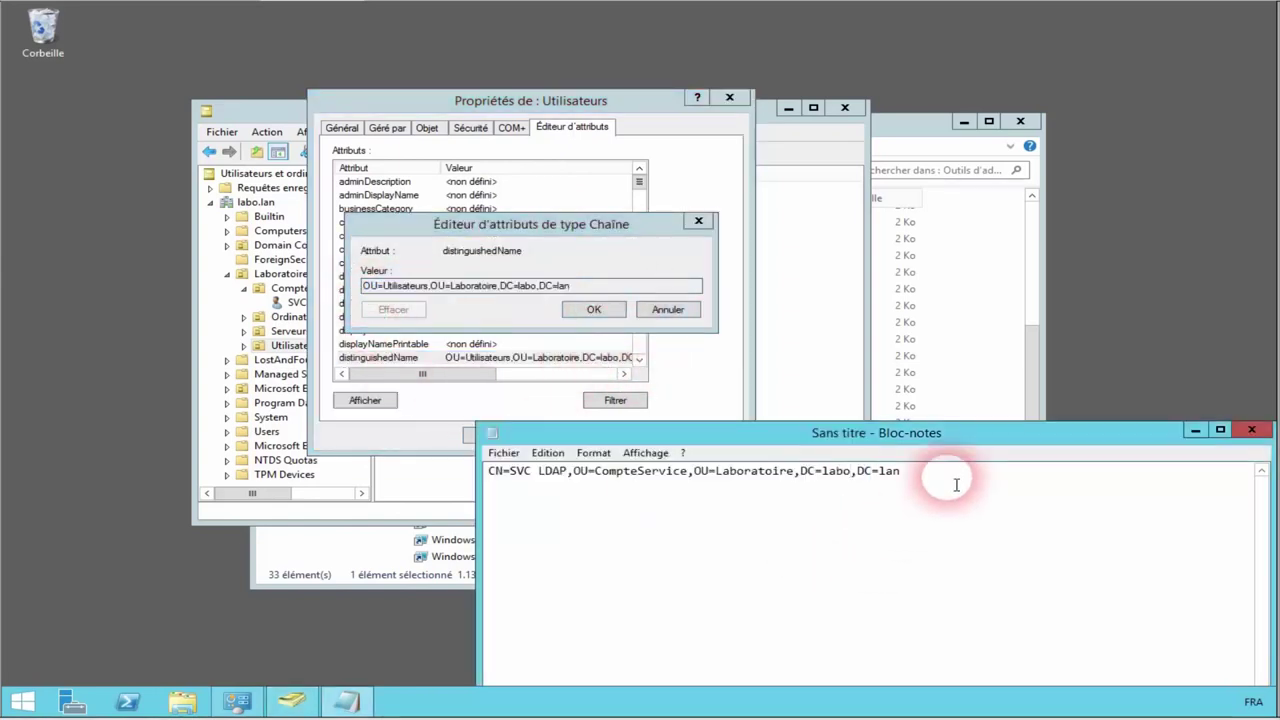
key(Return)
key(Return)
text(OU=Utilisateurs,OU=Laboratoire,DC=labo,DC=lan)
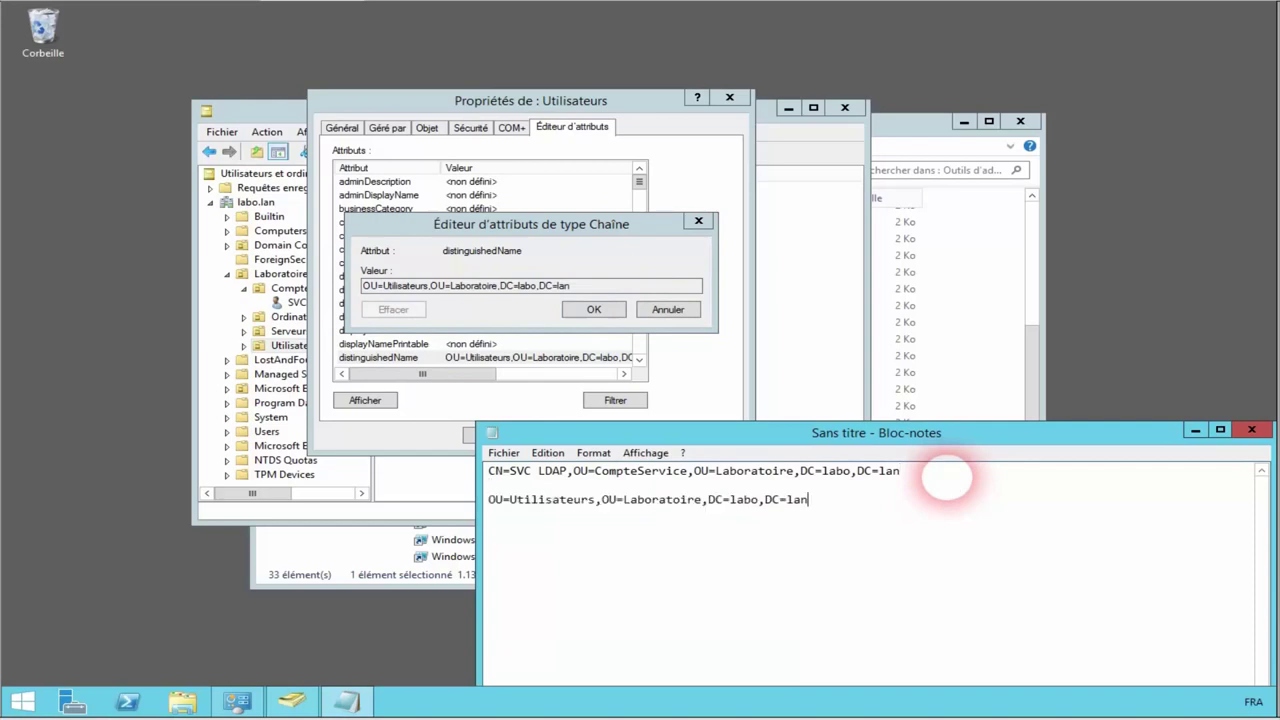
click(594, 309)
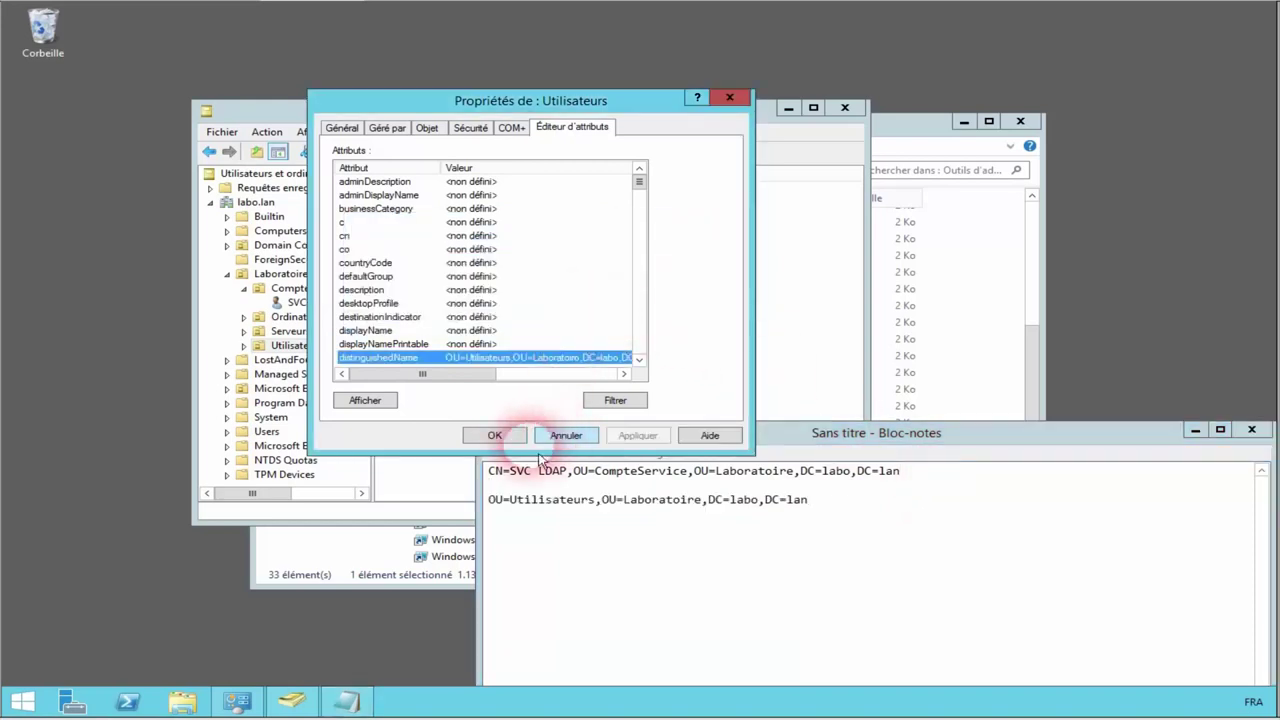
click(494, 435)
click(635, 365)
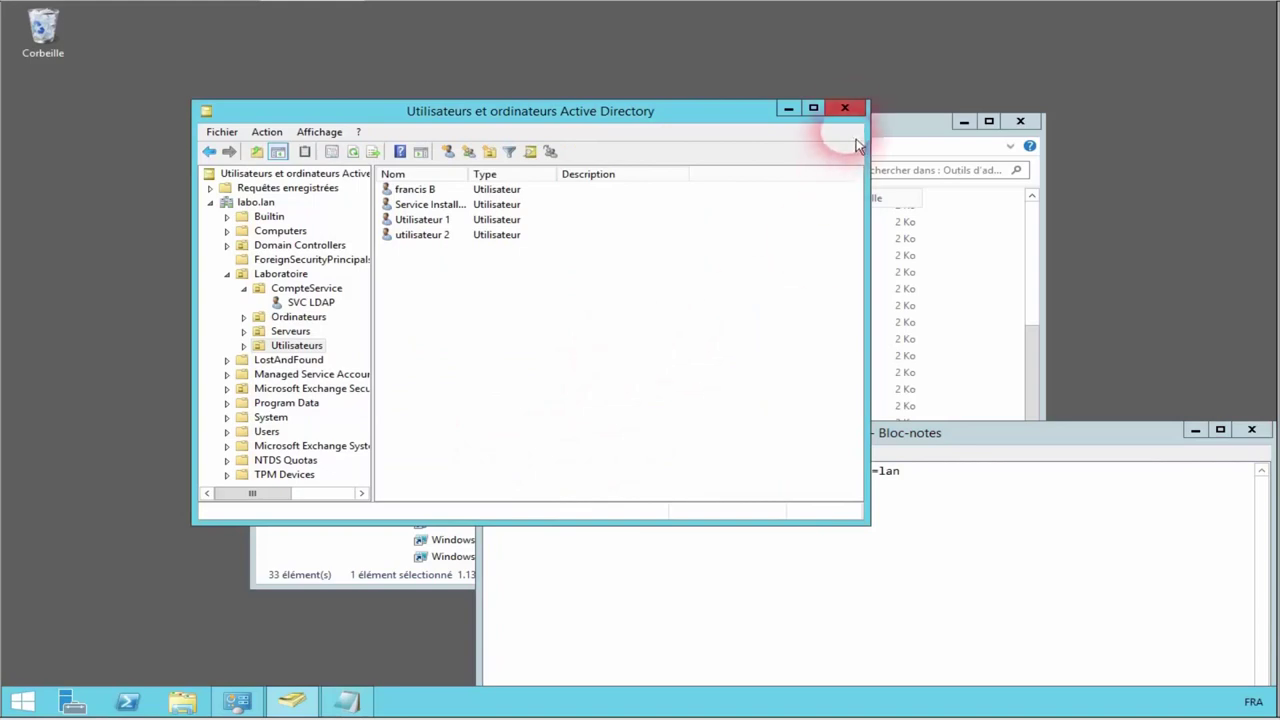
Step: Close Active Directory Users and Computers and reposition the Notepad window so the whole note is visible
click(845, 108)
click(911, 441)
drag(911, 441, 678, 351)
Step: Start saving the note as a text file named LDAP and browse to the Windows (C:) drive as the destination
click(271, 364)
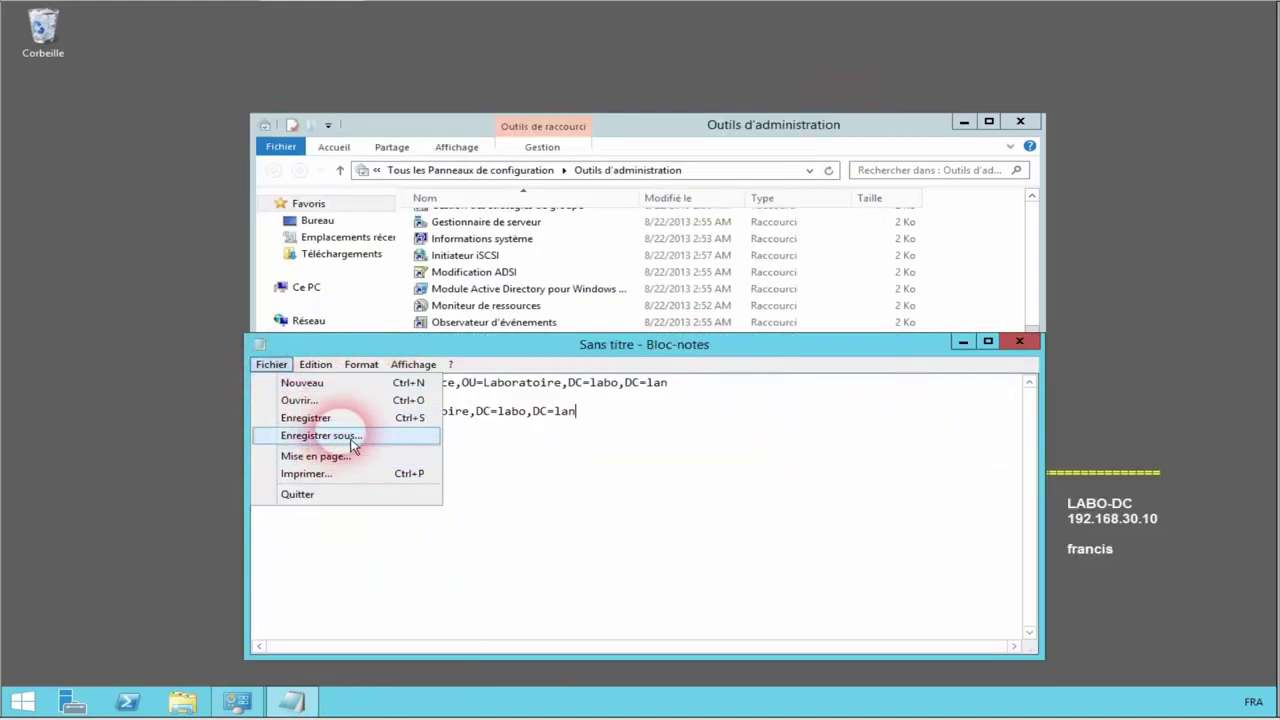
click(318, 436)
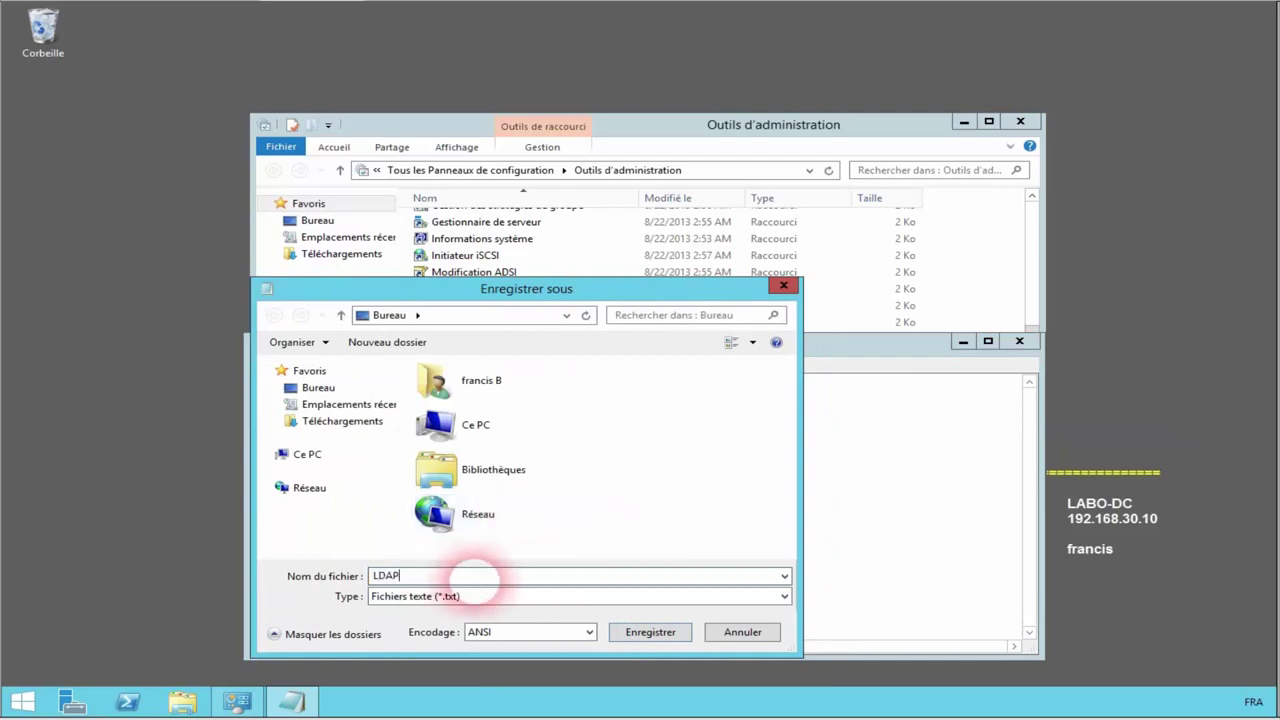
double_click(478, 424)
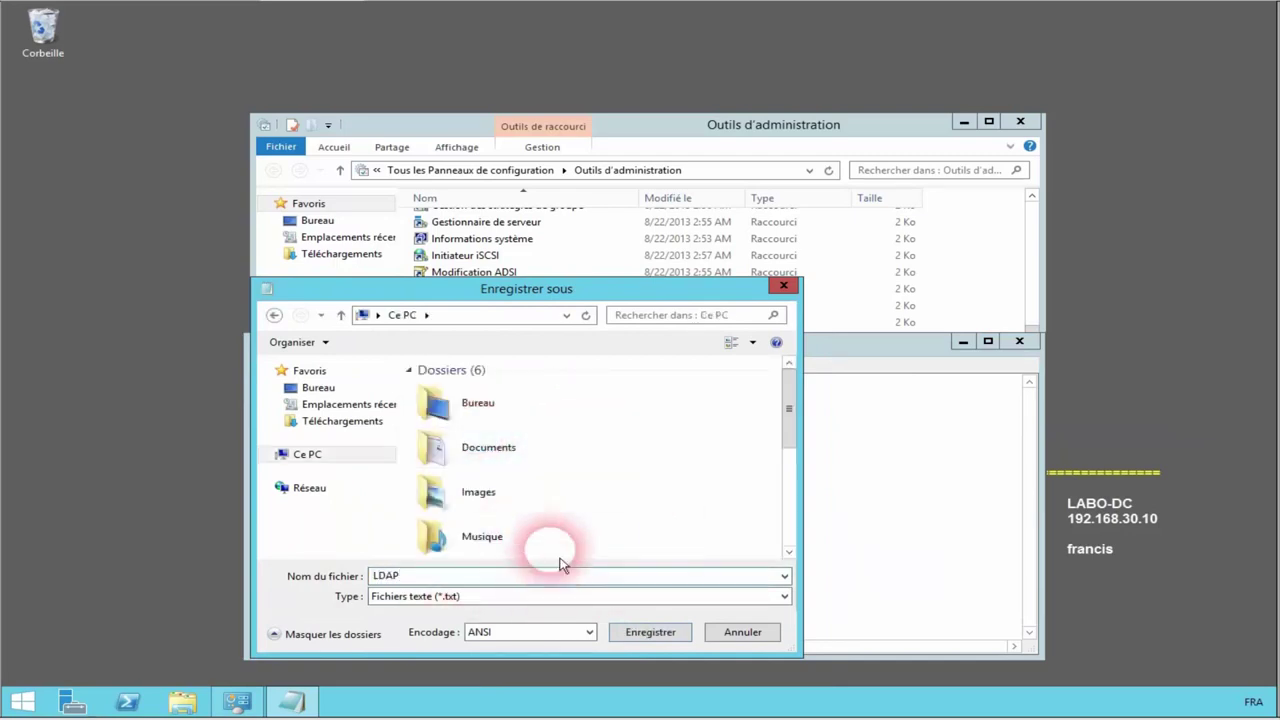
drag(791, 396, 791, 492)
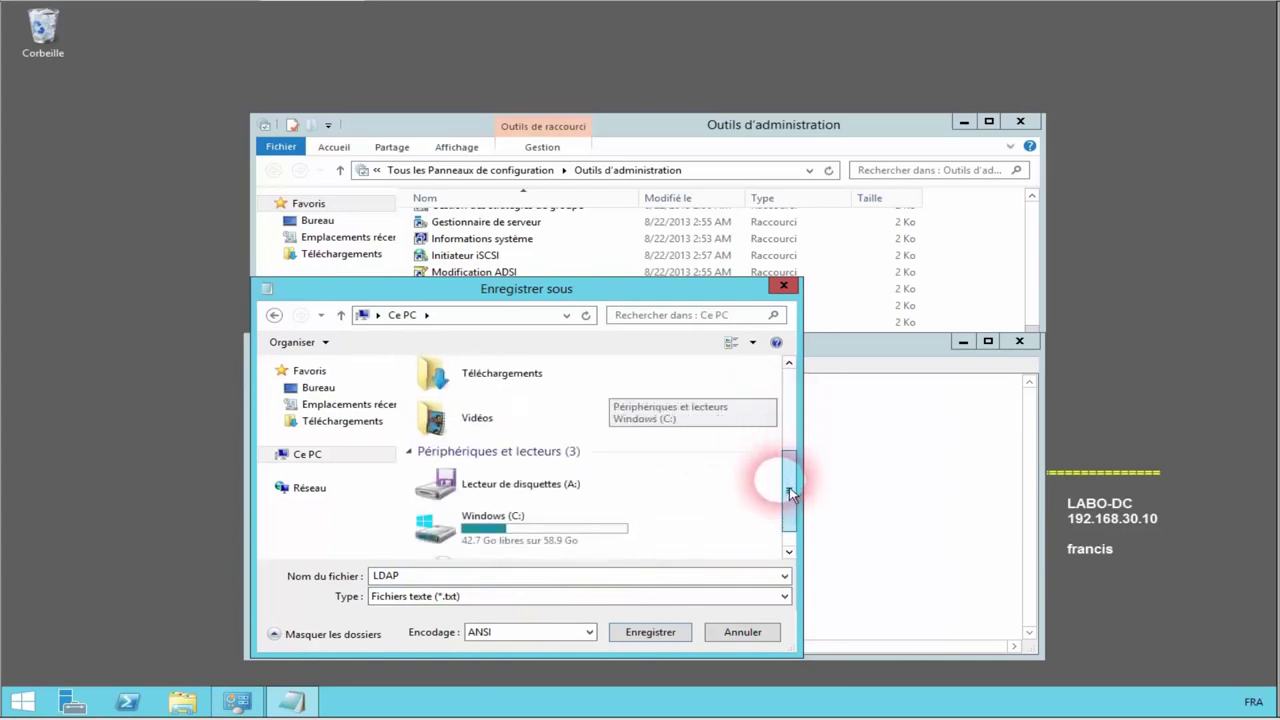
double_click(540, 535)
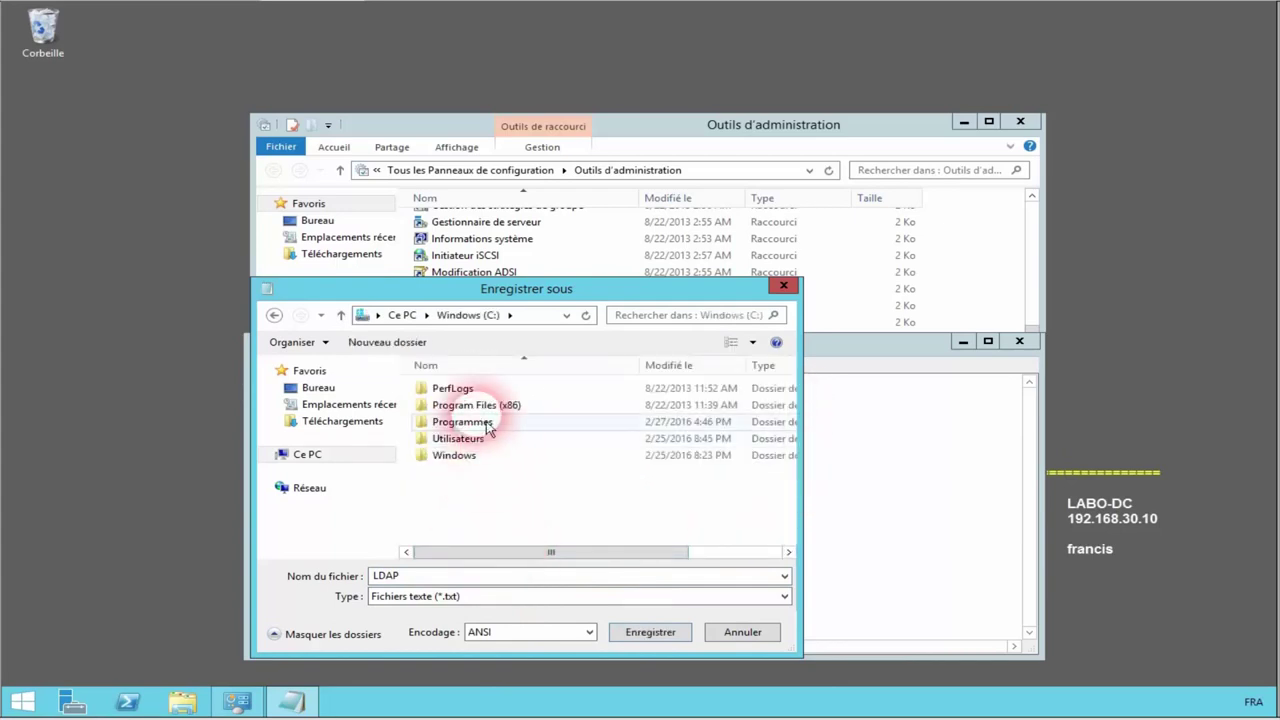
Step: Create a new folder named temp at the root of the Windows (C:) drive
right_click(481, 503)
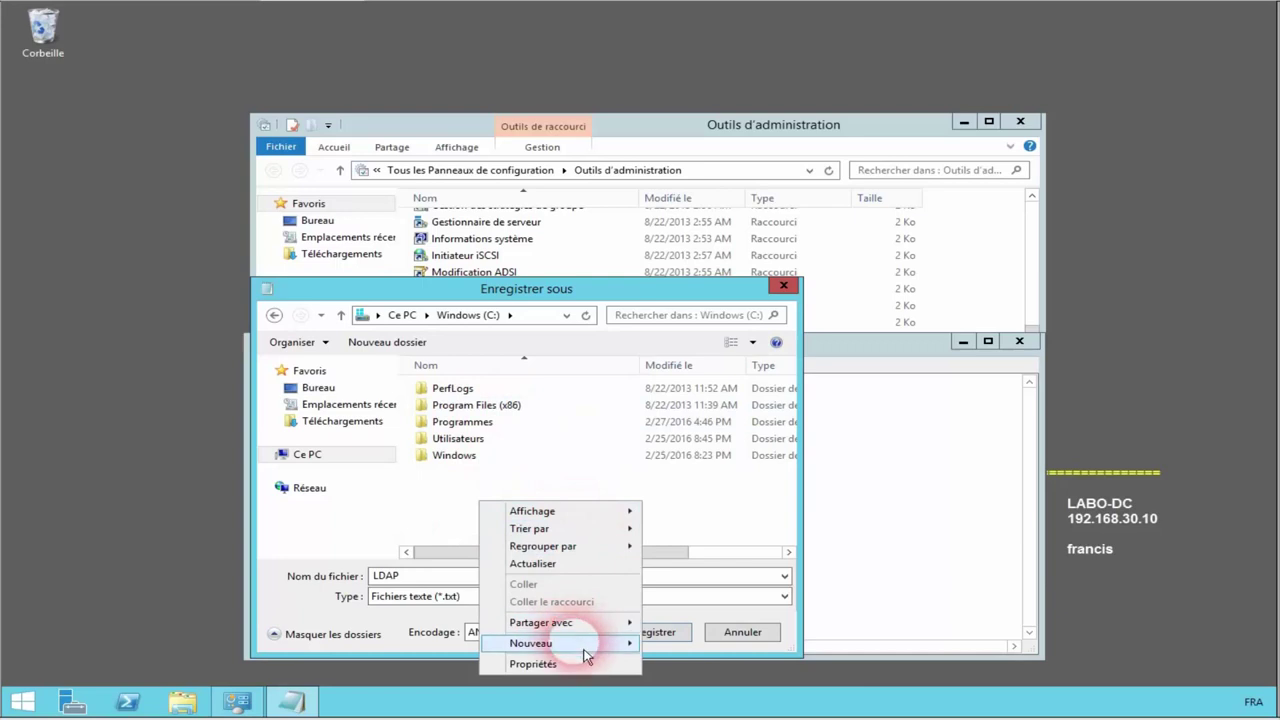
mouse_move(587, 645)
click(688, 652)
text(tem)
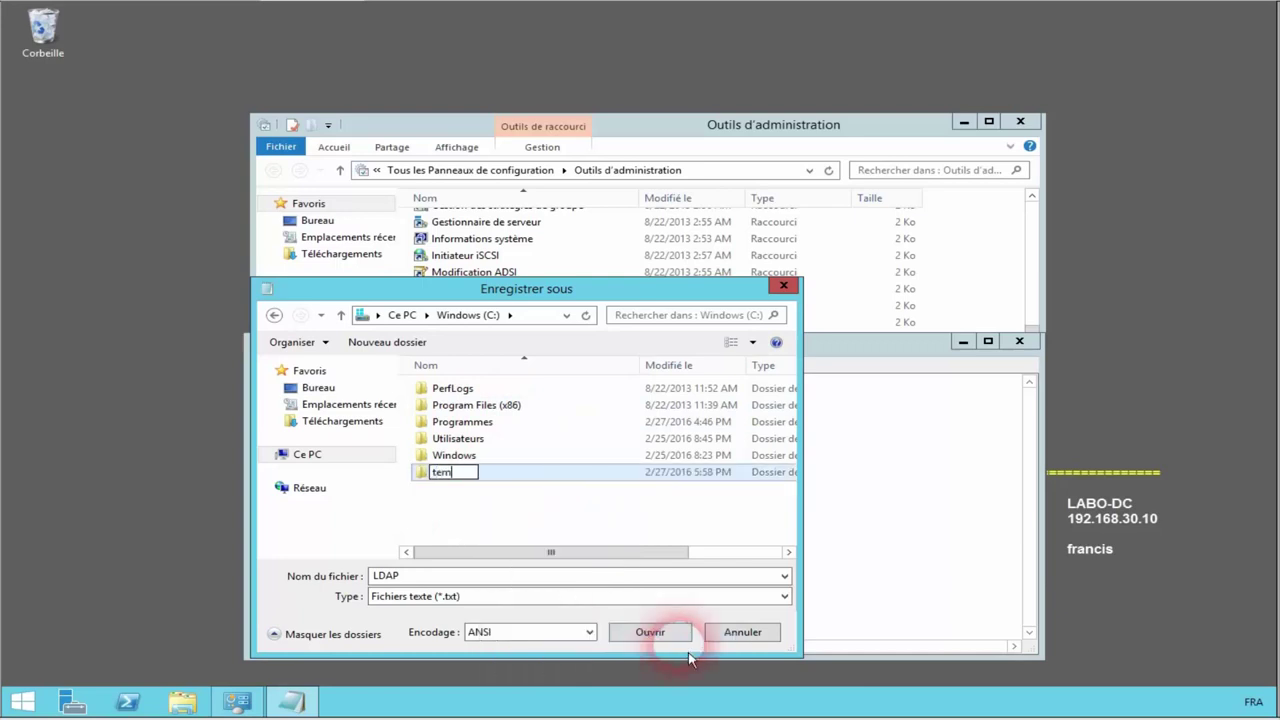
text(p)
click(630, 560)
Step: Save the LDAP text file inside the temp folder and close Notepad
double_click(440, 471)
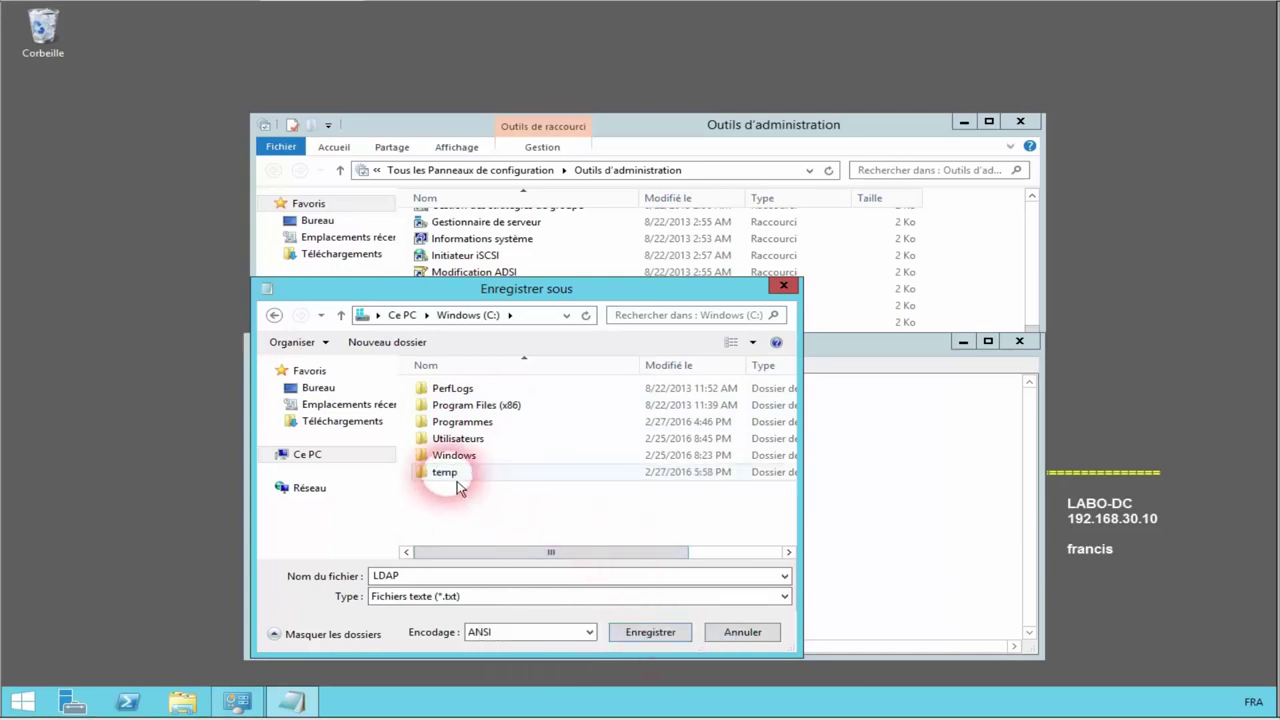
click(493, 553)
click(651, 632)
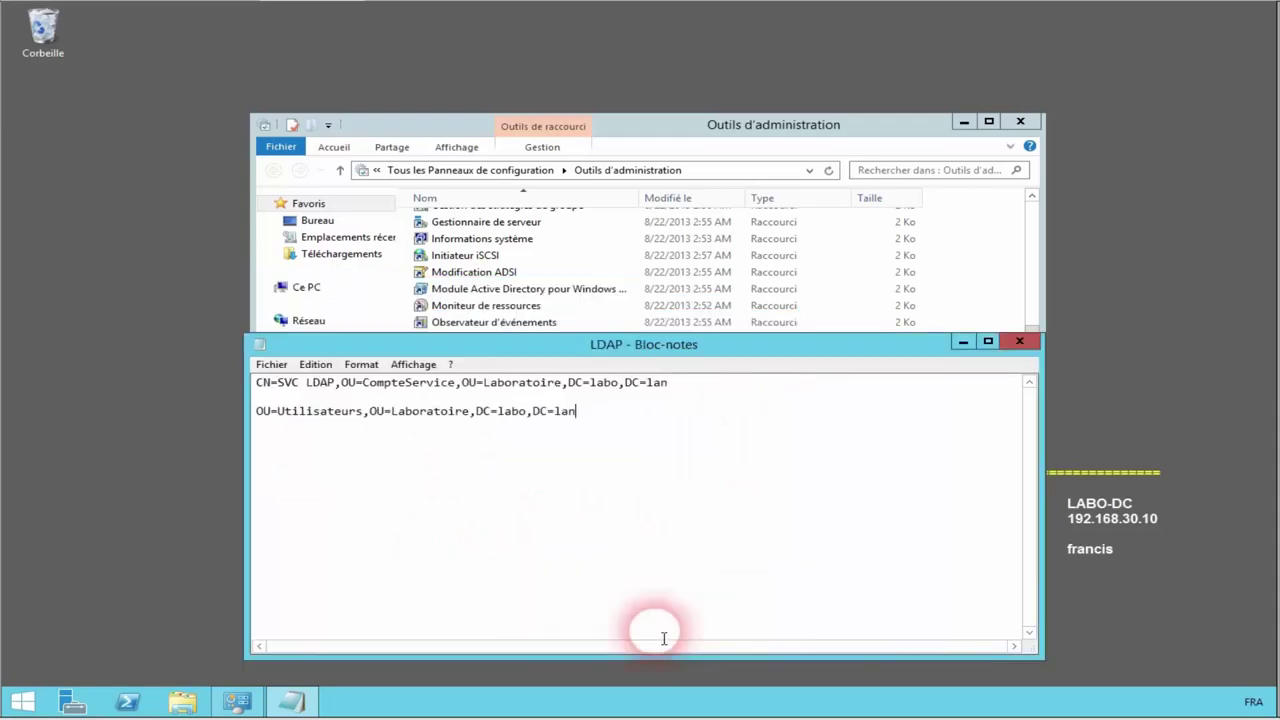
click(1019, 341)
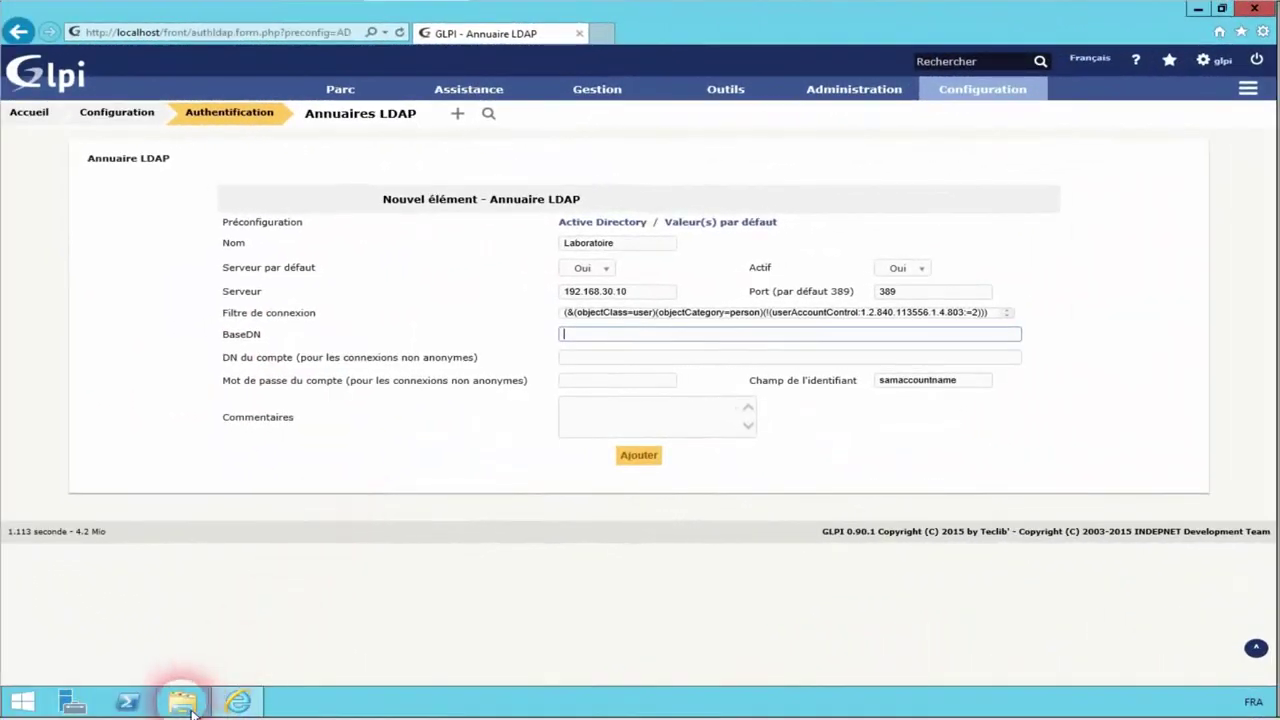
Step: On the GLPI server, open File Explorer and browse to the network location \\labo-dc
click(182, 702)
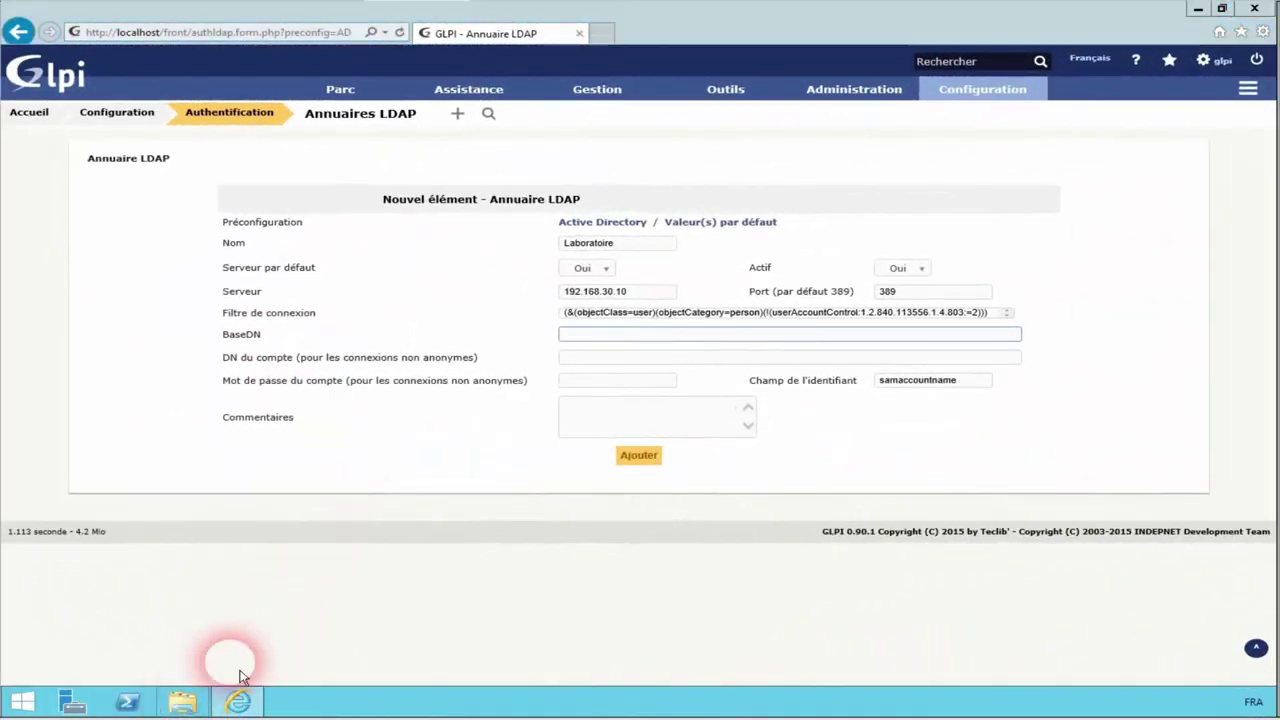
click(644, 234)
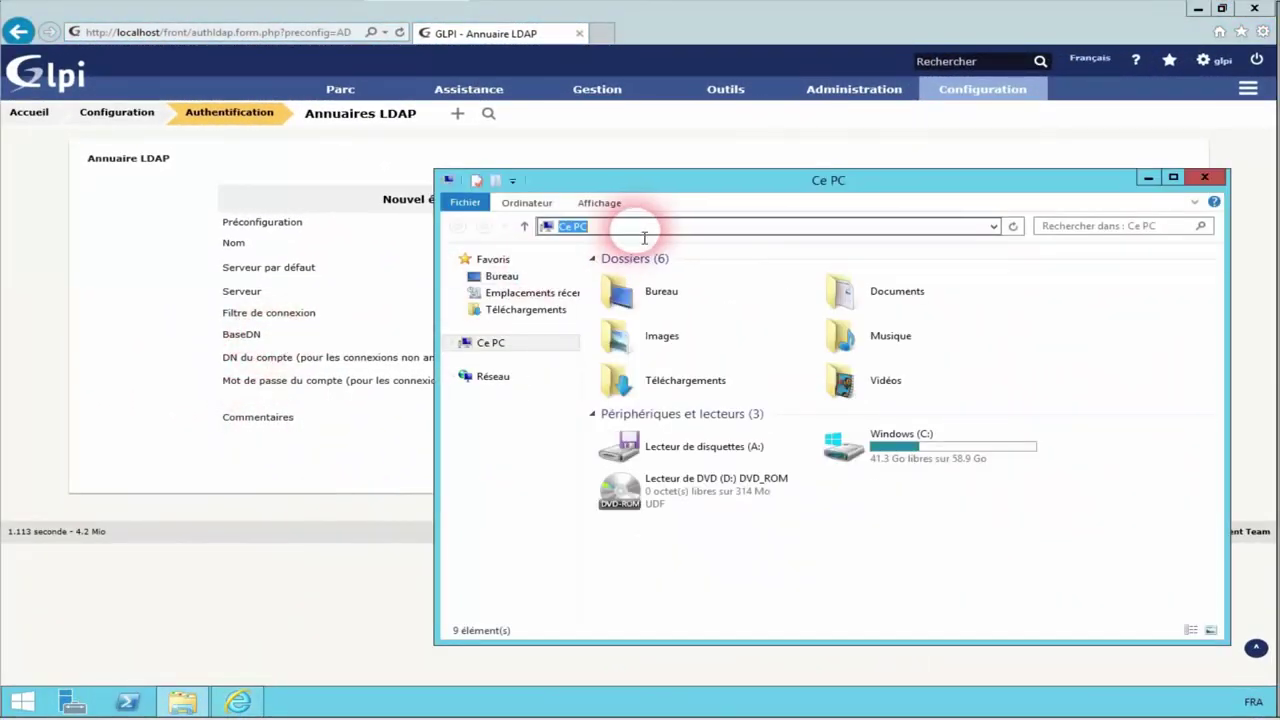
text(\\lab)
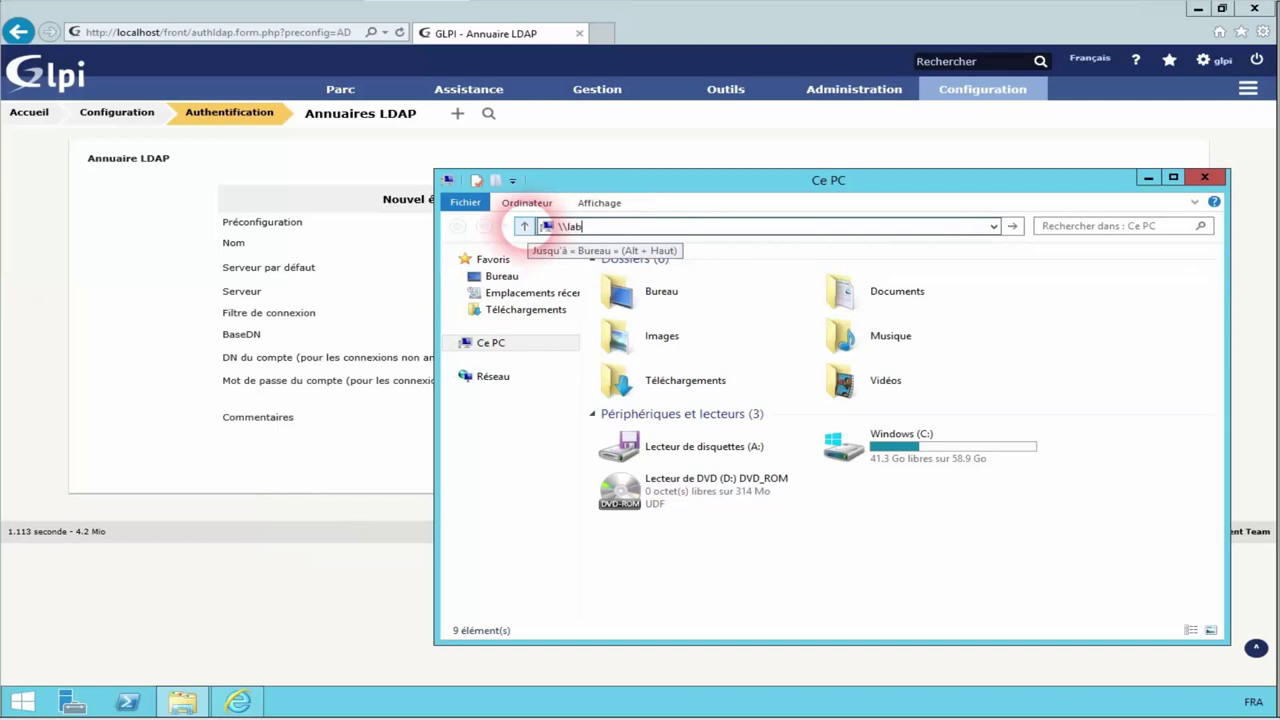
text(o-dc)
key(Return)
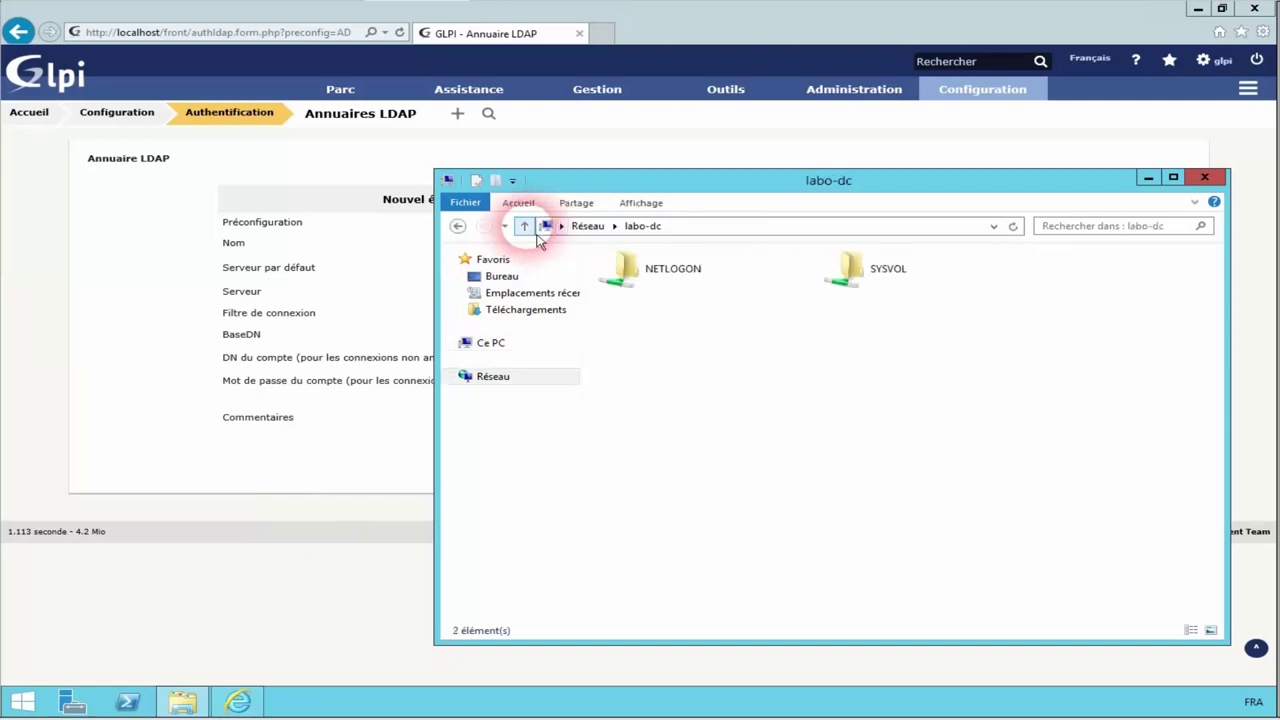
Step: Go to the administrative share \\labo-dc\c$ and open the LDAP text file from its temp folder
click(692, 234)
click(670, 234)
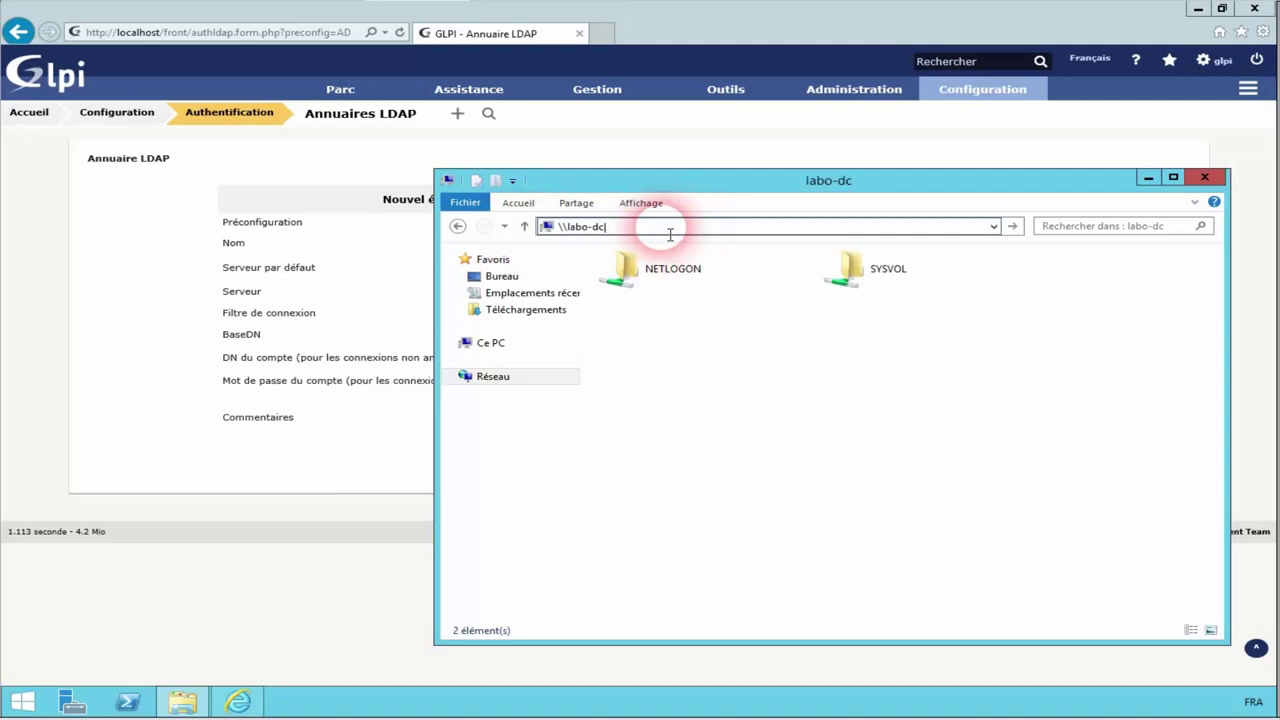
text(\)
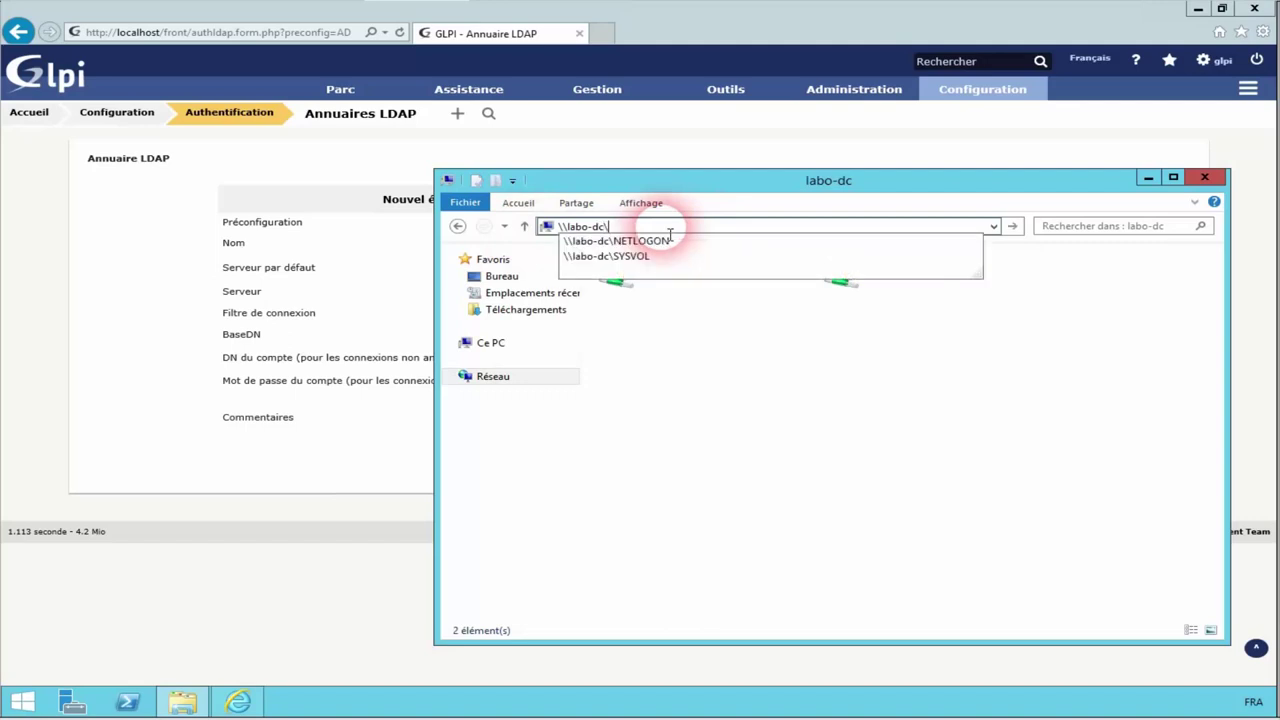
text(c$)
key(Return)
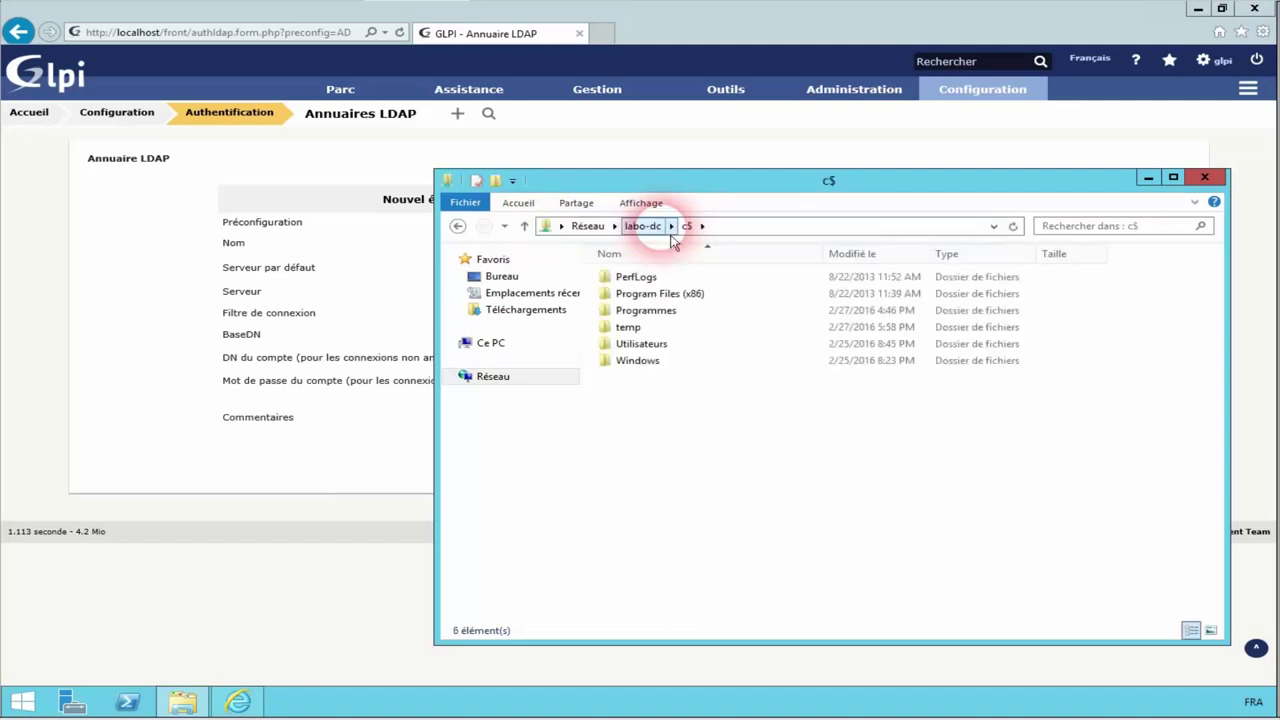
double_click(630, 327)
click(650, 282)
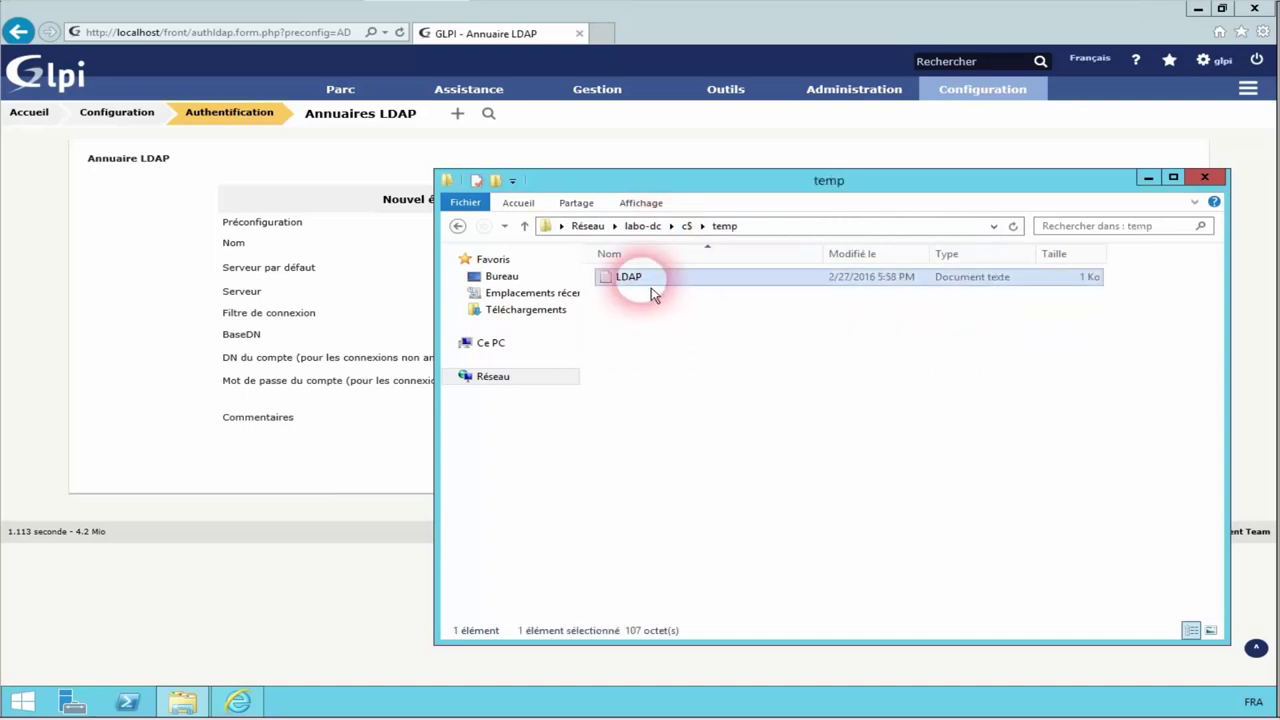
double_click(650, 290)
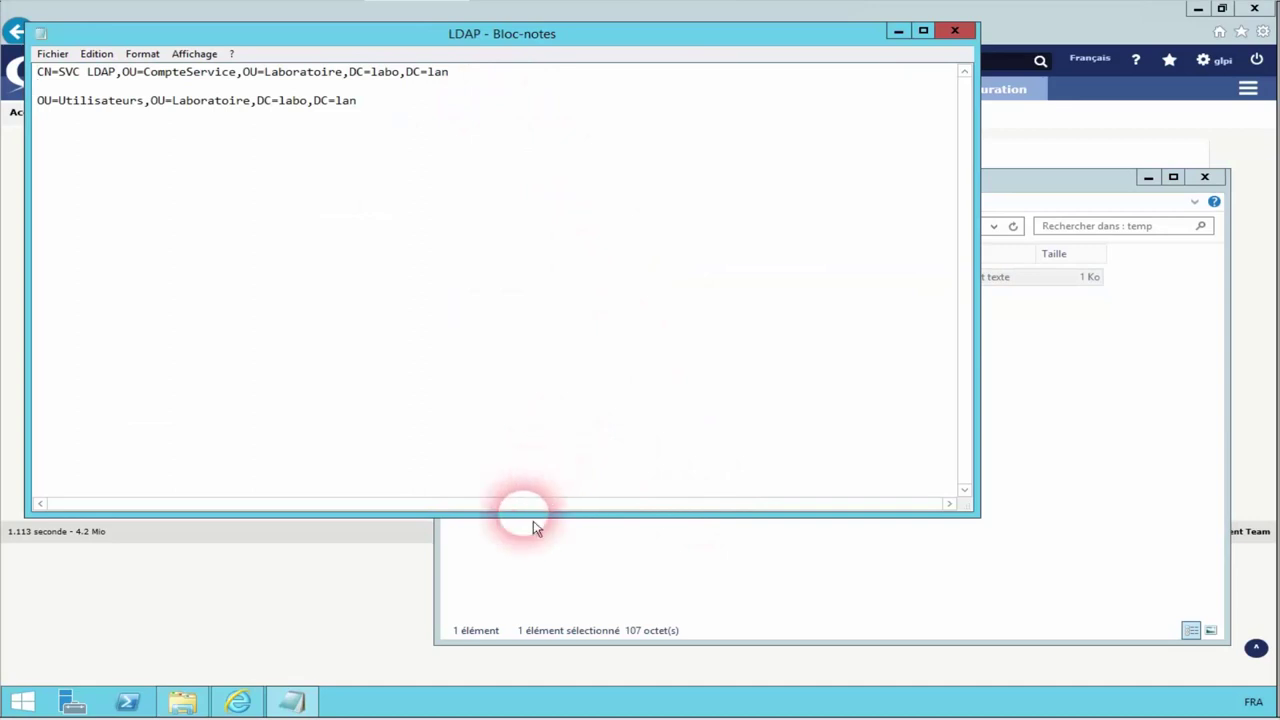
Step: Shrink the Notepad window's height to its two entries and close the temp folder window, uncovering the GLPI form
drag(523, 513, 500, 143)
click(775, 509)
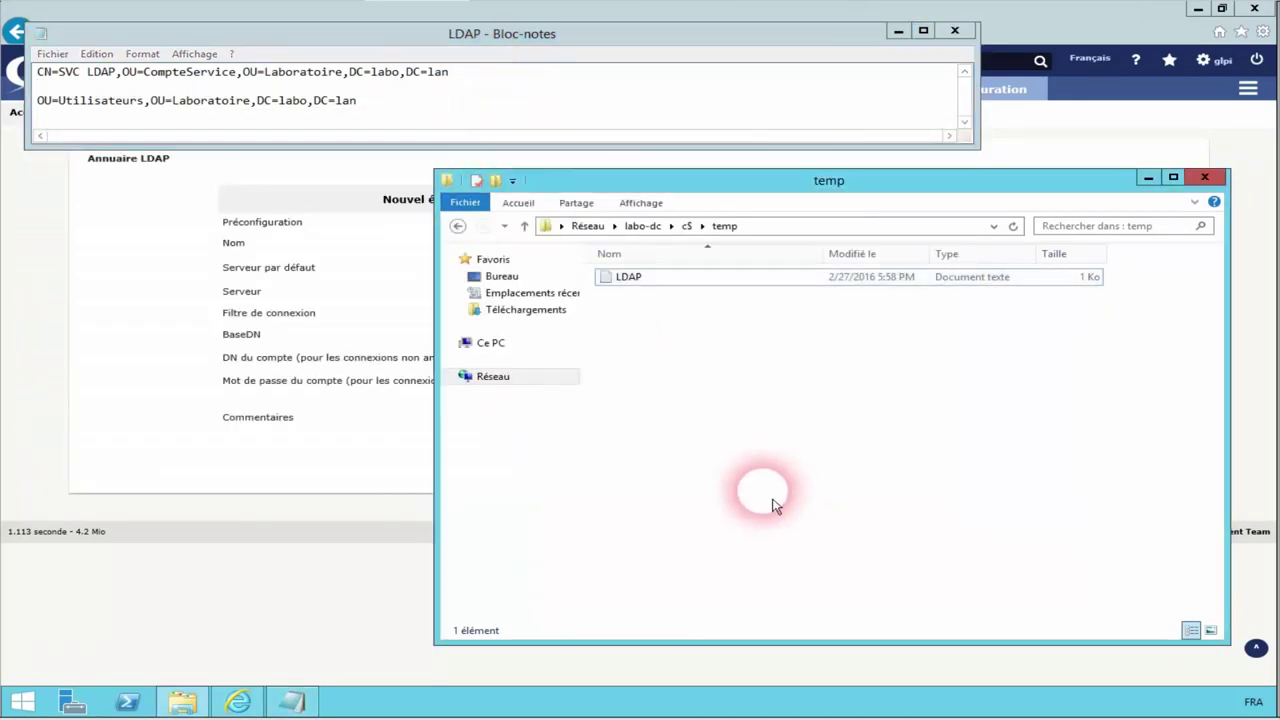
click(1205, 177)
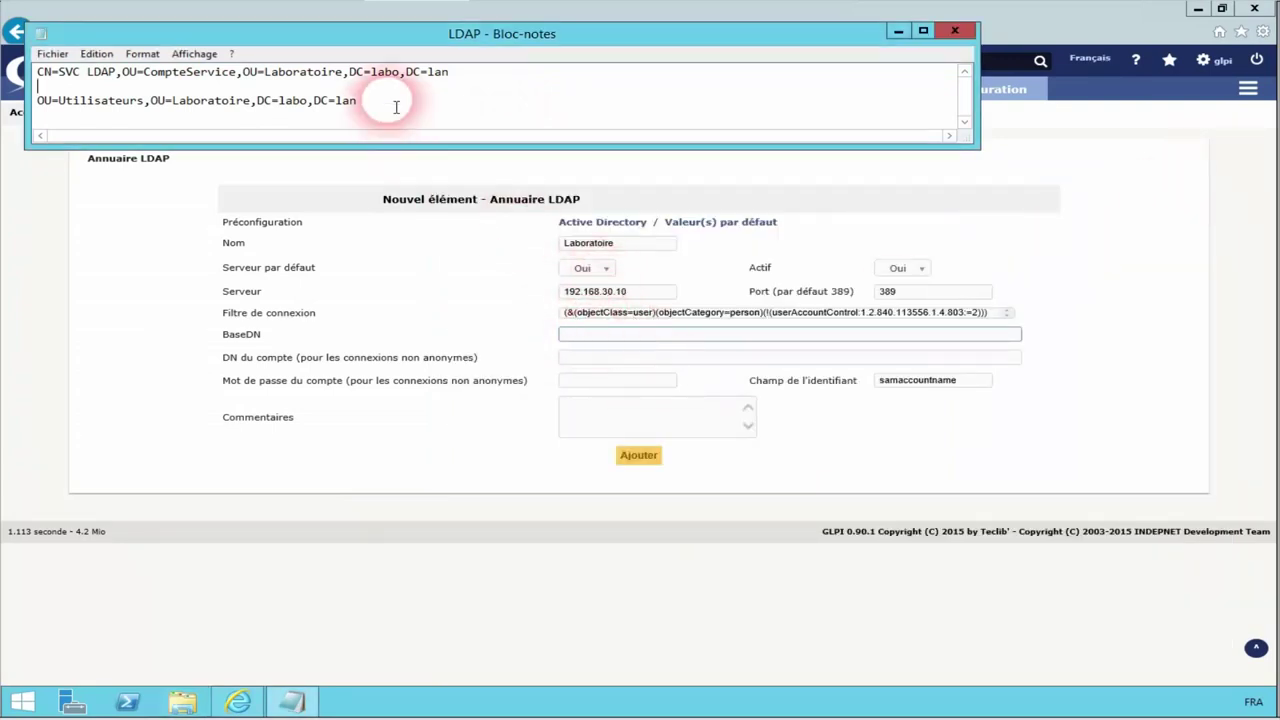
Step: Copy OU=Utilisateurs,OU=Laboratoire,DC=labo,DC=lan from the note into the BaseDN field of the GLPI directory form
drag(394, 102, 252, 101)
drag(167, 115, 42, 110)
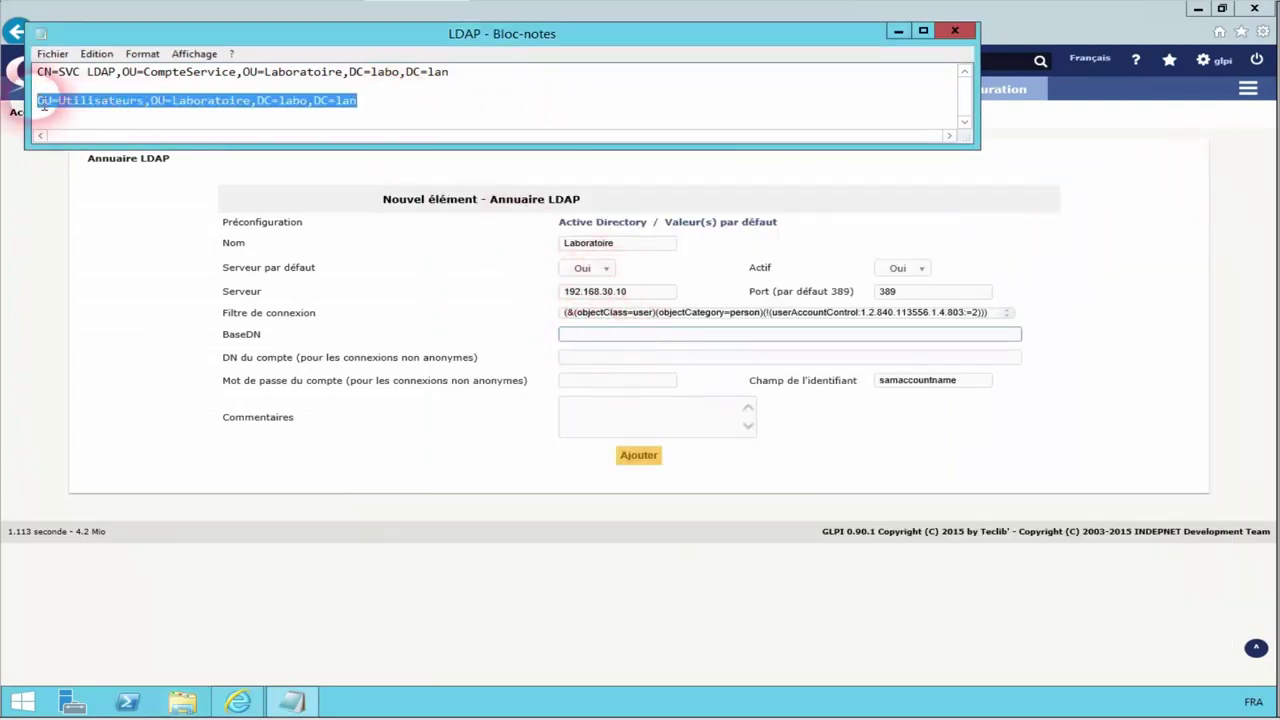
key(ctrl+c)
click(634, 334)
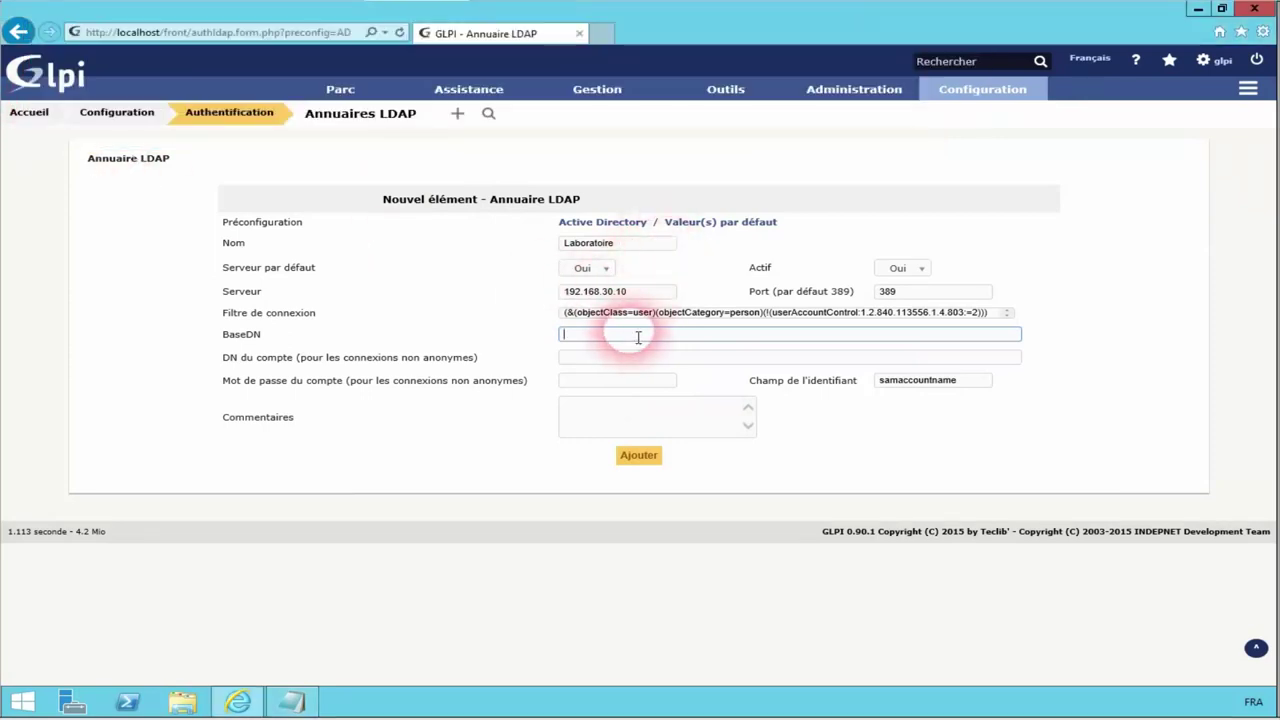
key(ctrl+v)
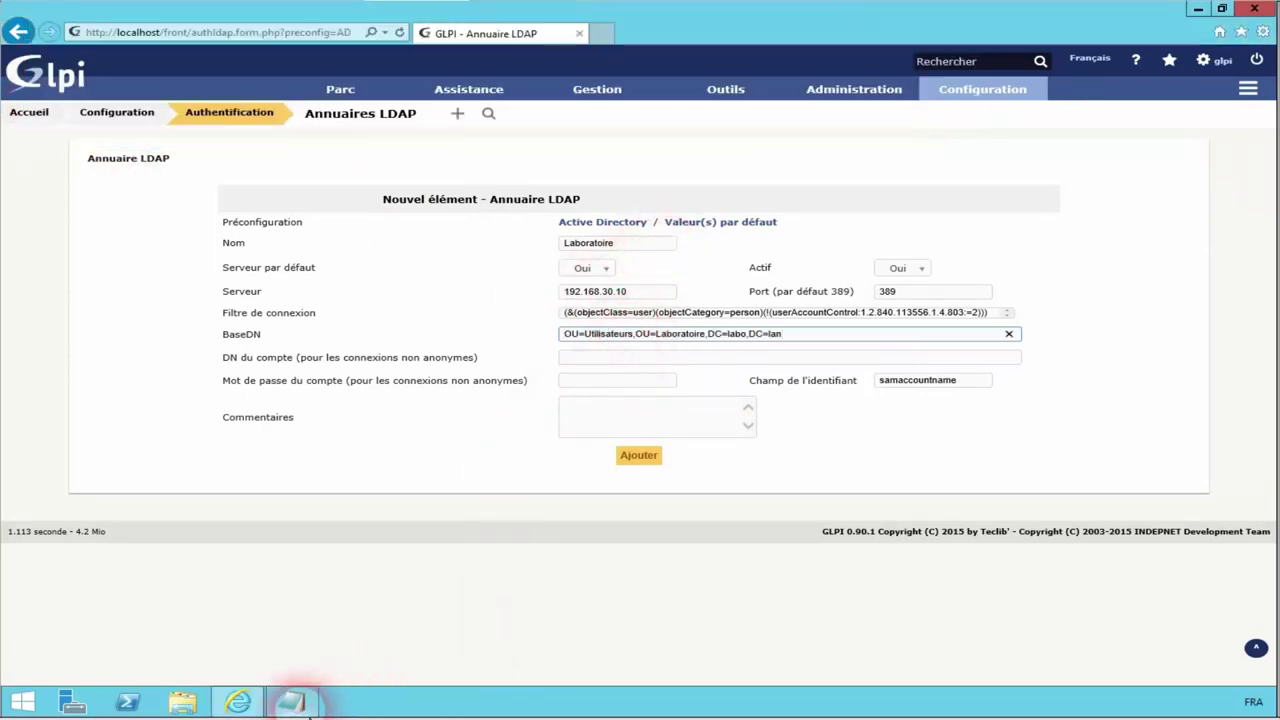
Step: Copy CN=SVC LDAP,OU=CompteService,OU=Laboratoire,DC=labo,DC=lan from the note into the account DN field of the GLPI form
click(372, 684)
drag(471, 74, 38, 72)
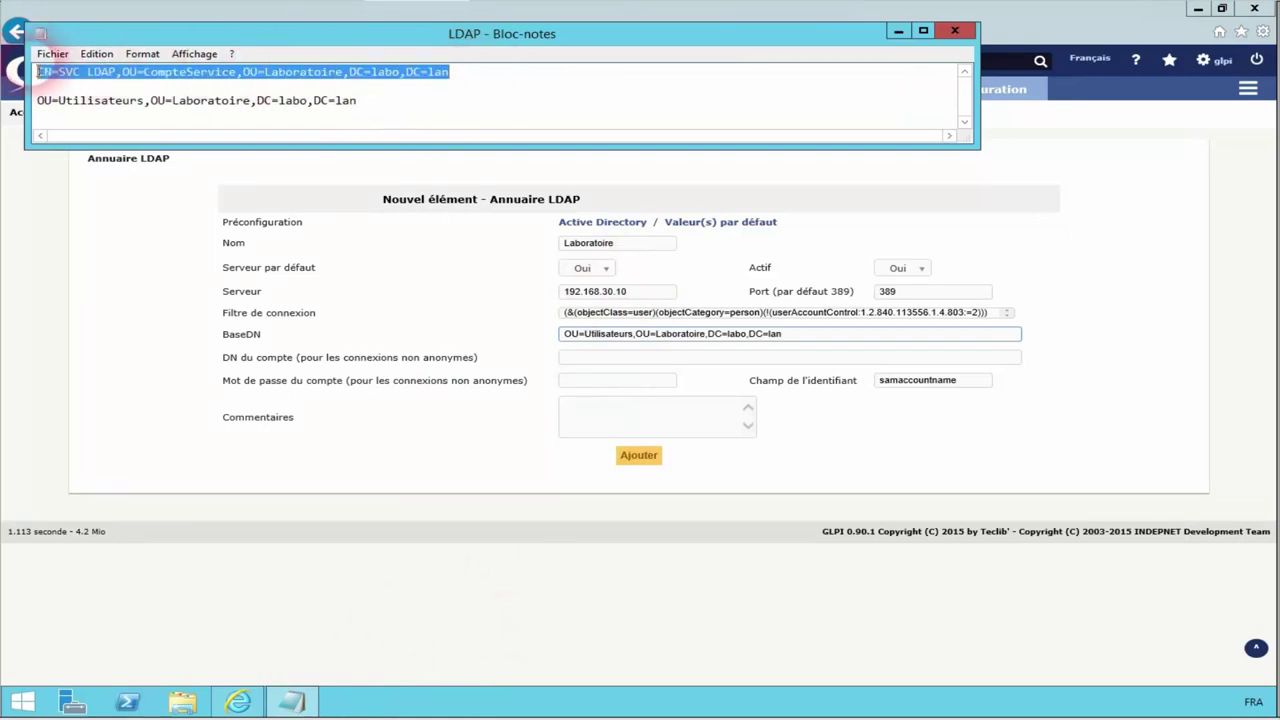
click(589, 357)
key(ctrl+v)
Step: Enter the service account password, add the Laboratoire LDAP directory, and decline storing the password for this site
click(614, 381)
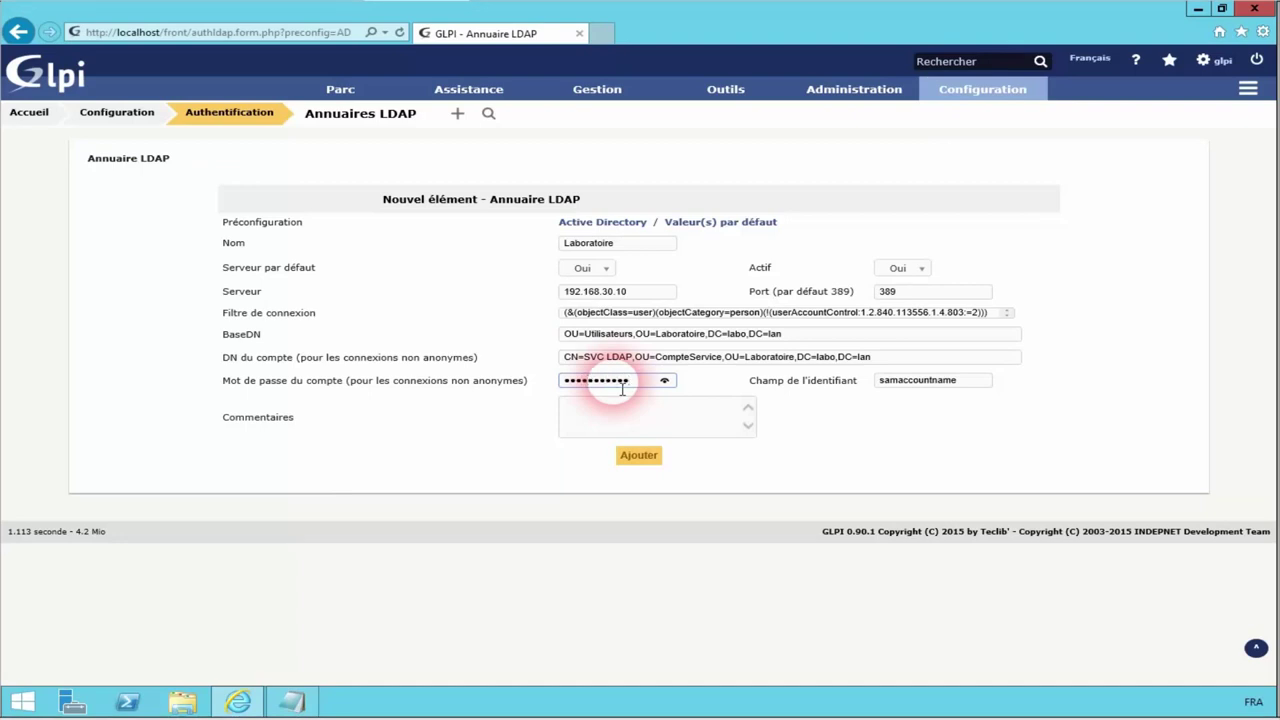
click(652, 463)
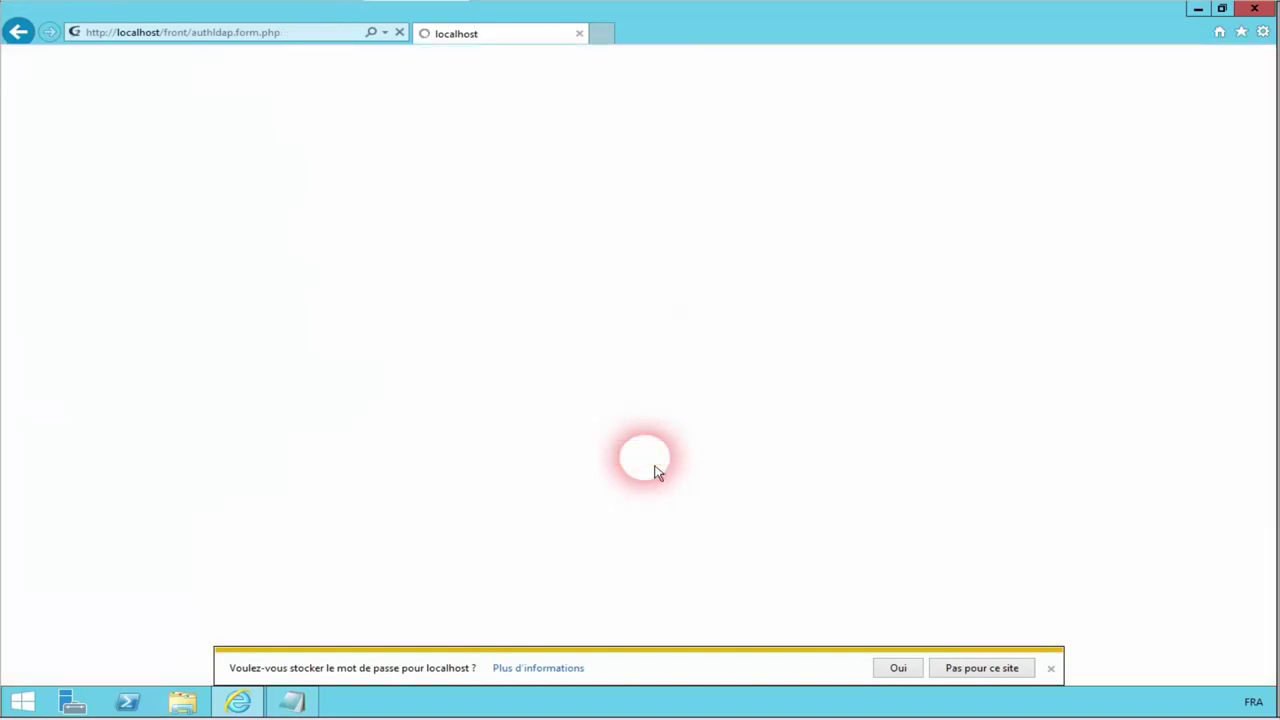
click(970, 668)
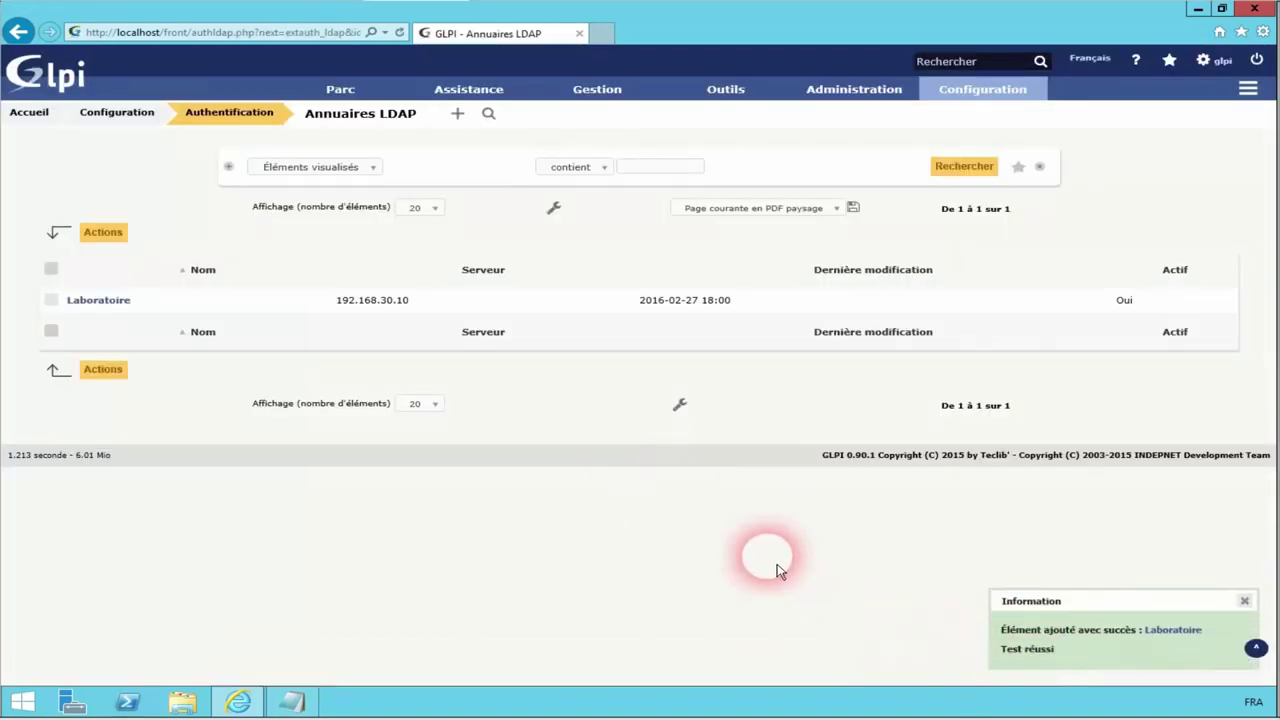
Step: Open the Laboratoire LDAP directory entry and run its connection test
click(98, 306)
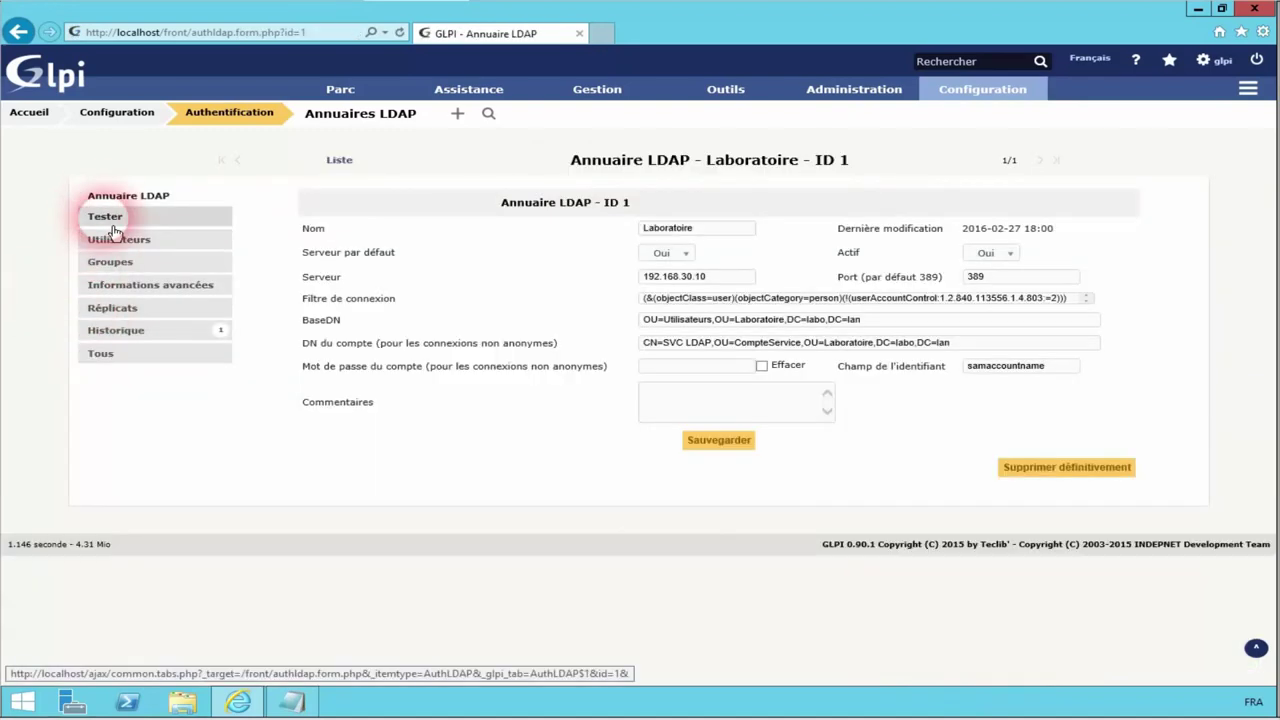
click(108, 220)
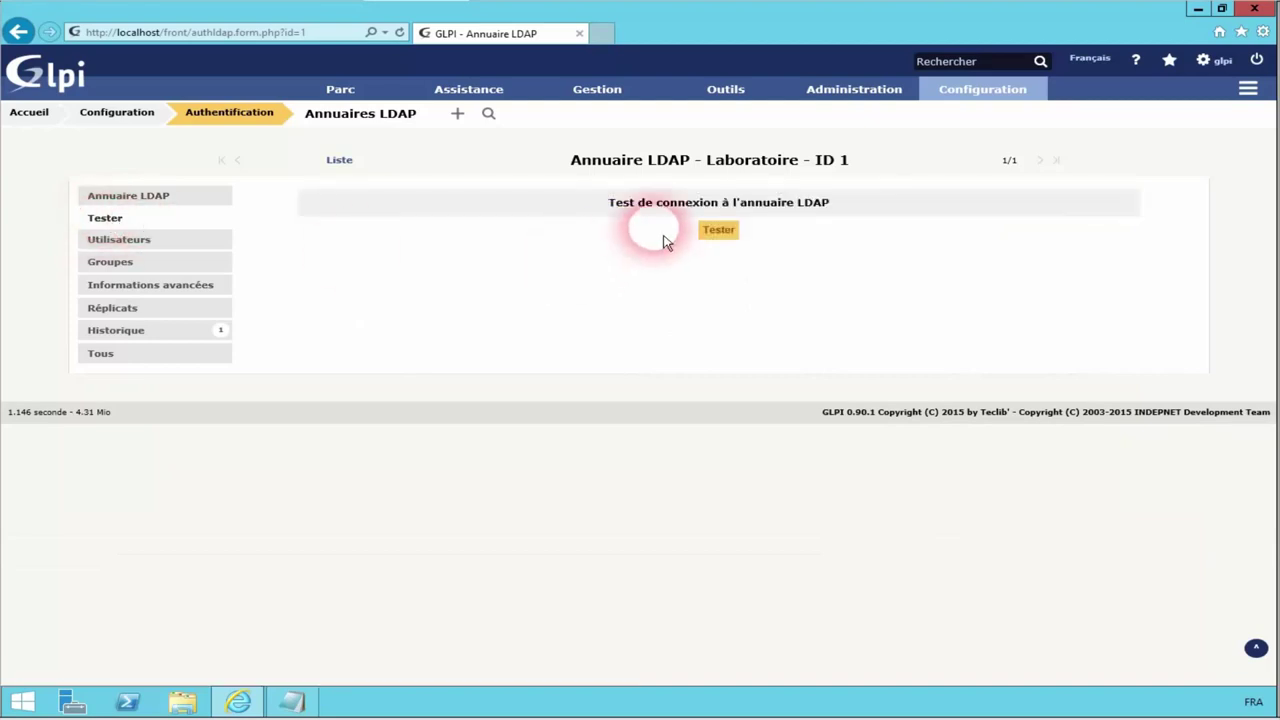
click(719, 235)
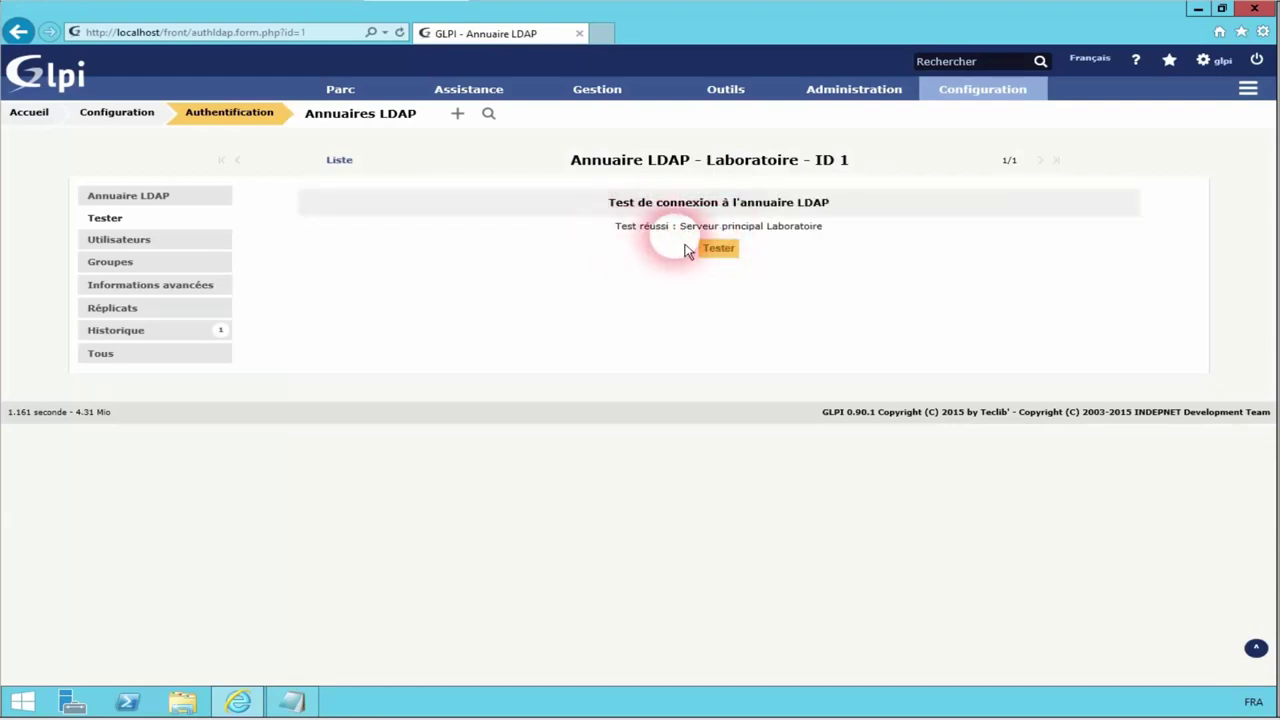
Step: Open the import of new users from the LDAP directory and search it with all criteria left blank
mouse_move(835, 92)
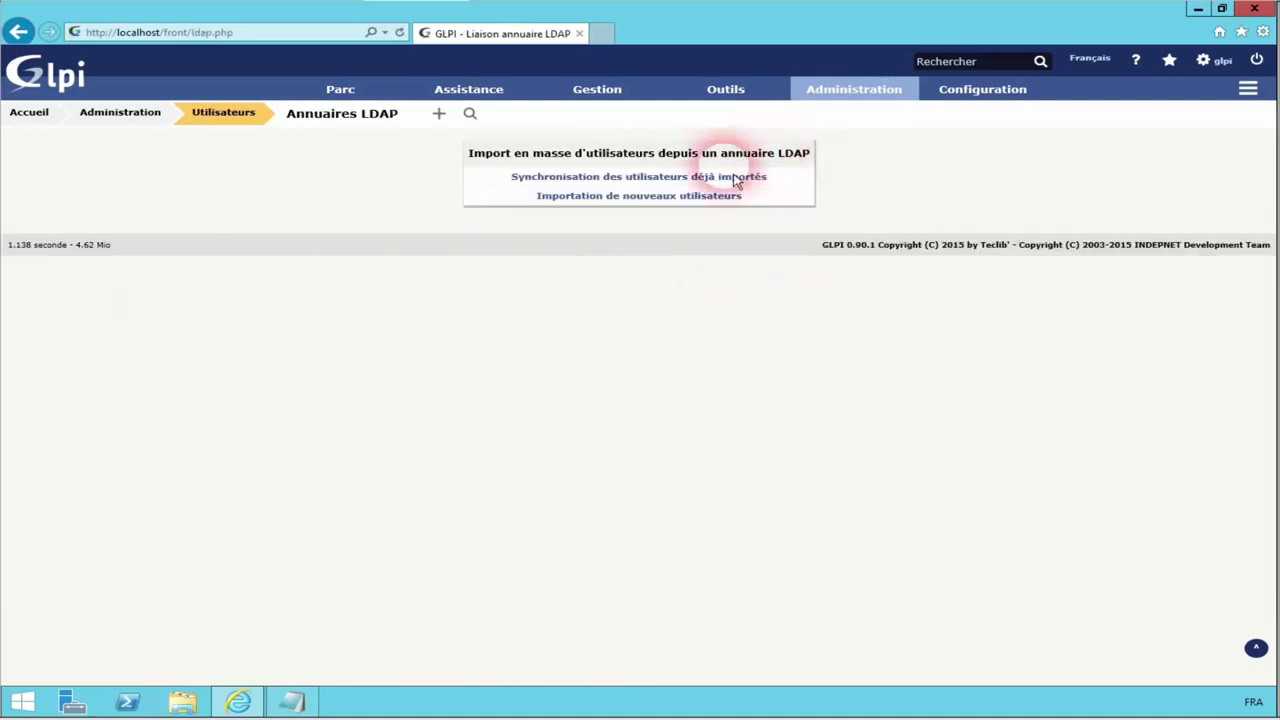
click(662, 196)
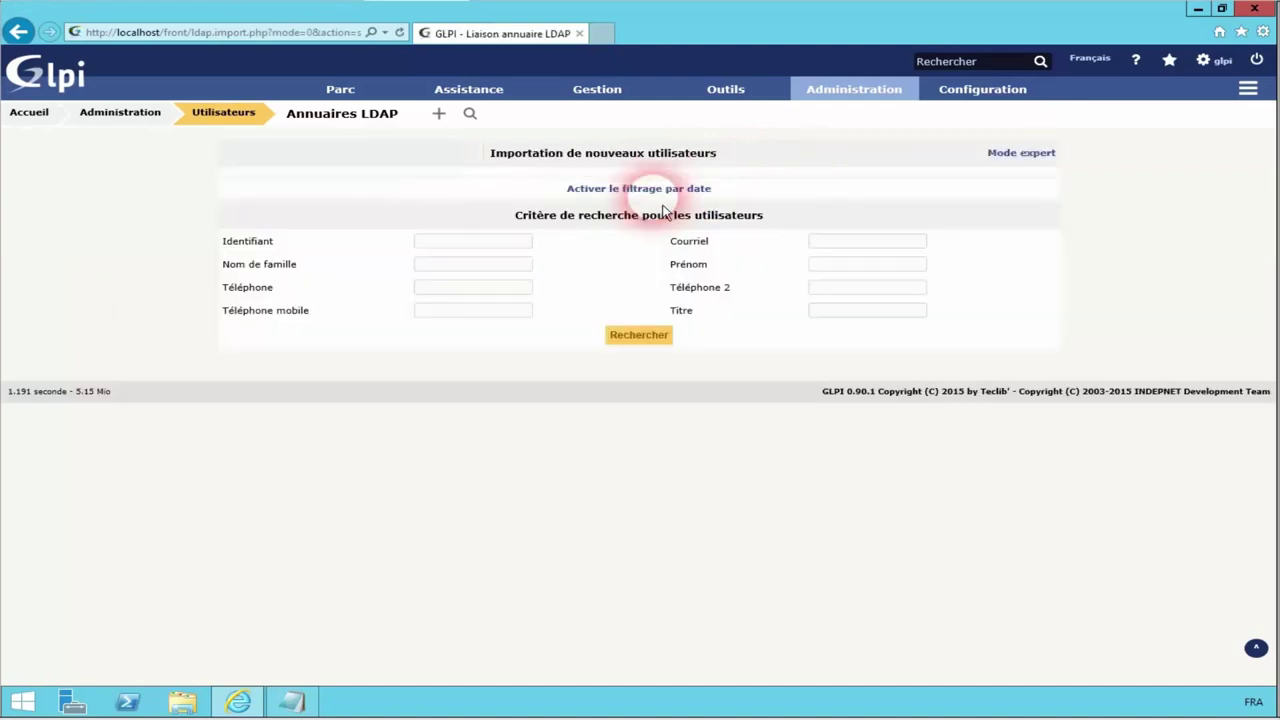
click(663, 345)
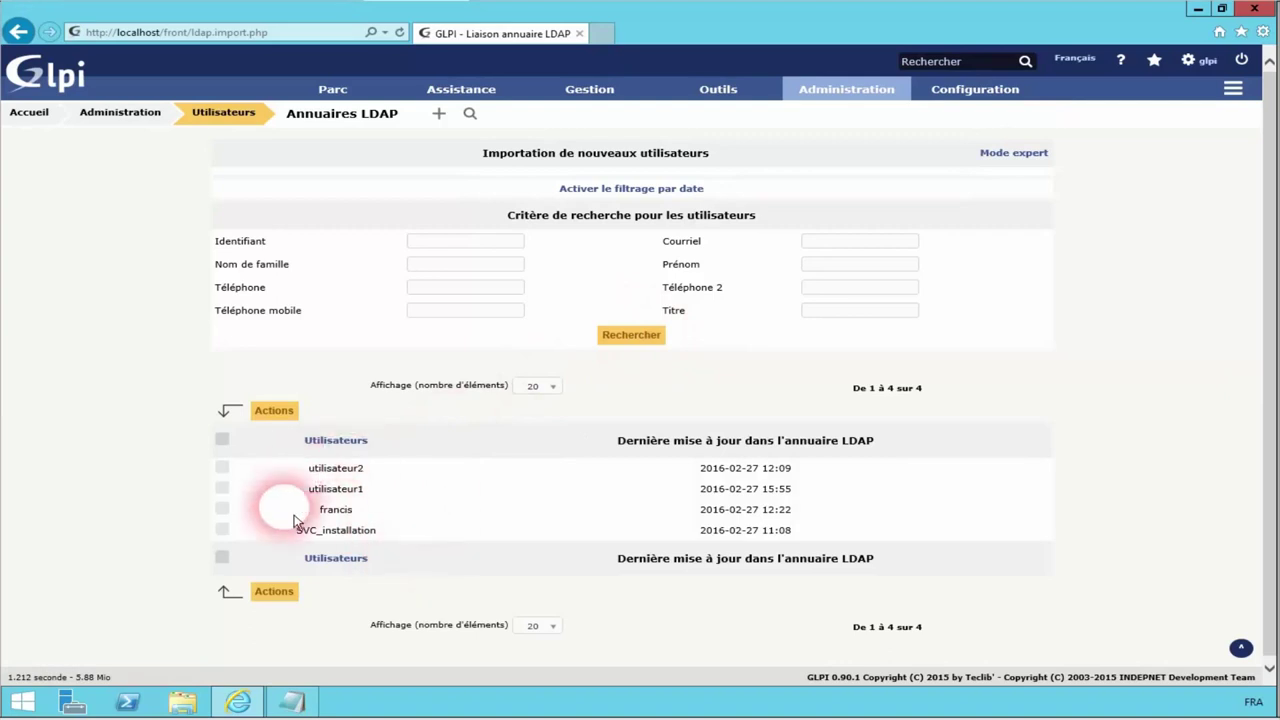
Step: Select utilisateur2, utilisateur1 and the third listed user, leaving out SVC_installation, and import them with the Importer action
click(224, 488)
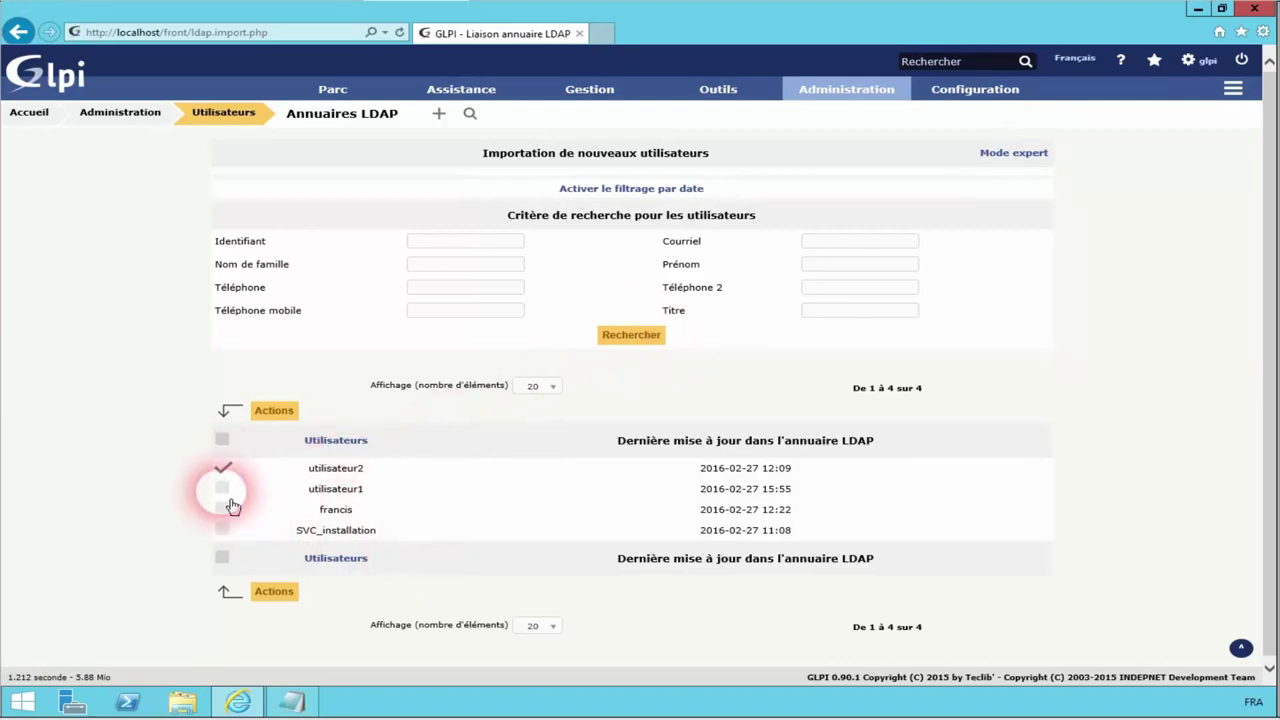
click(224, 509)
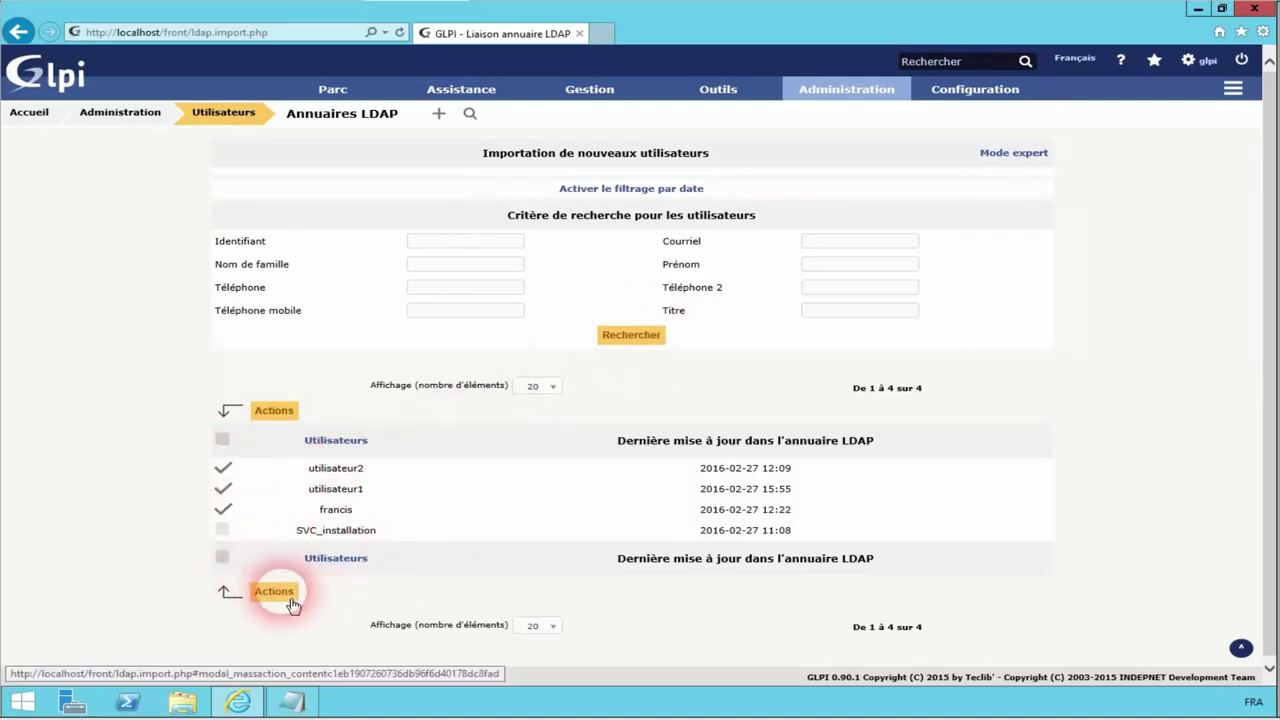
click(290, 601)
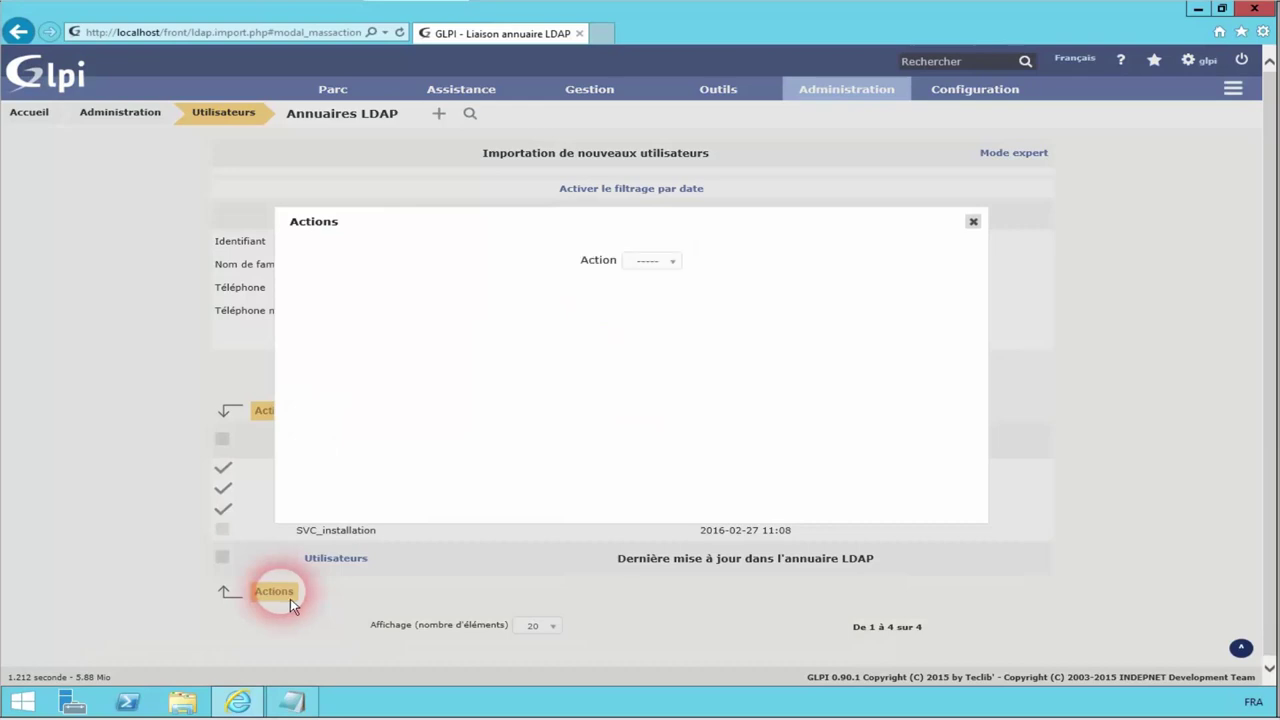
click(658, 262)
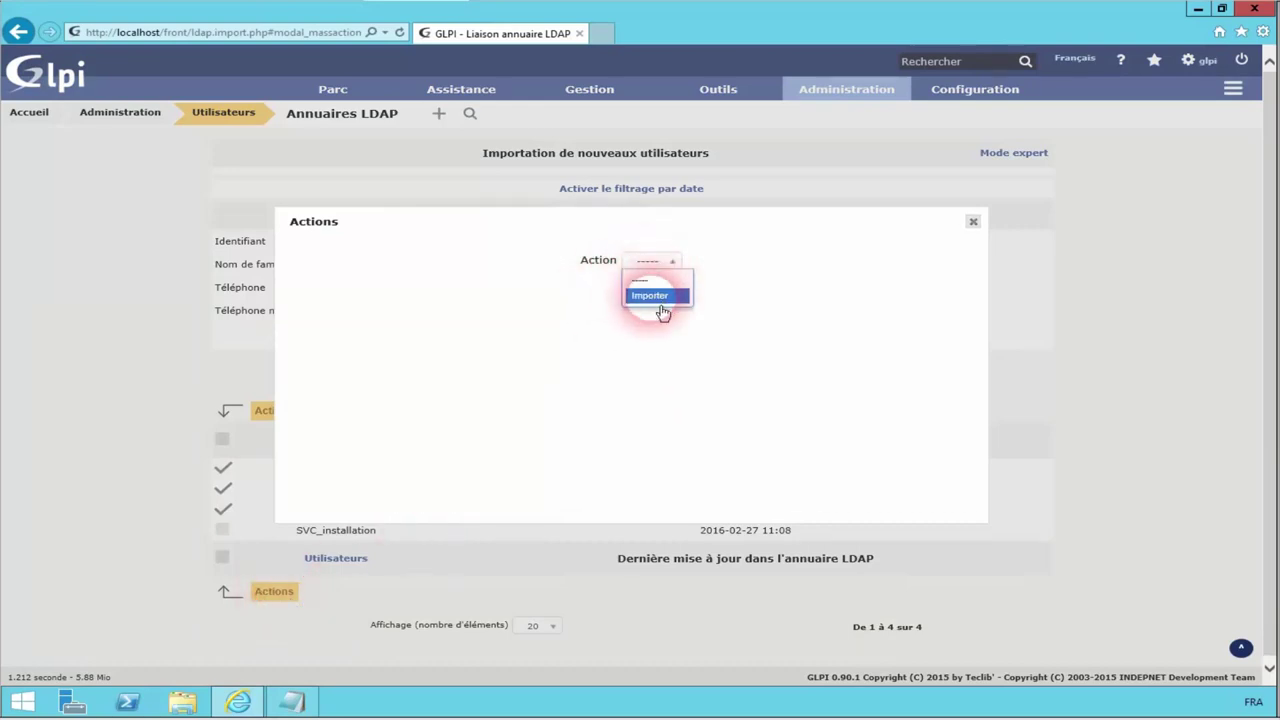
click(657, 297)
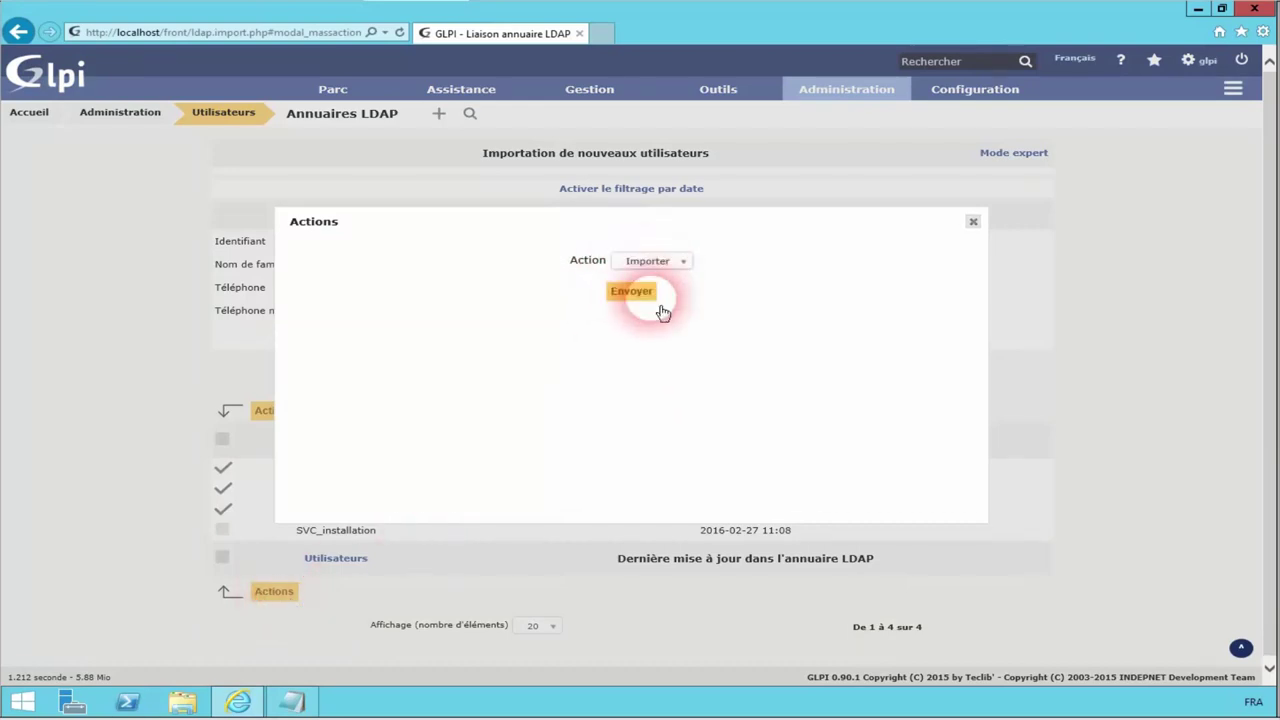
click(646, 300)
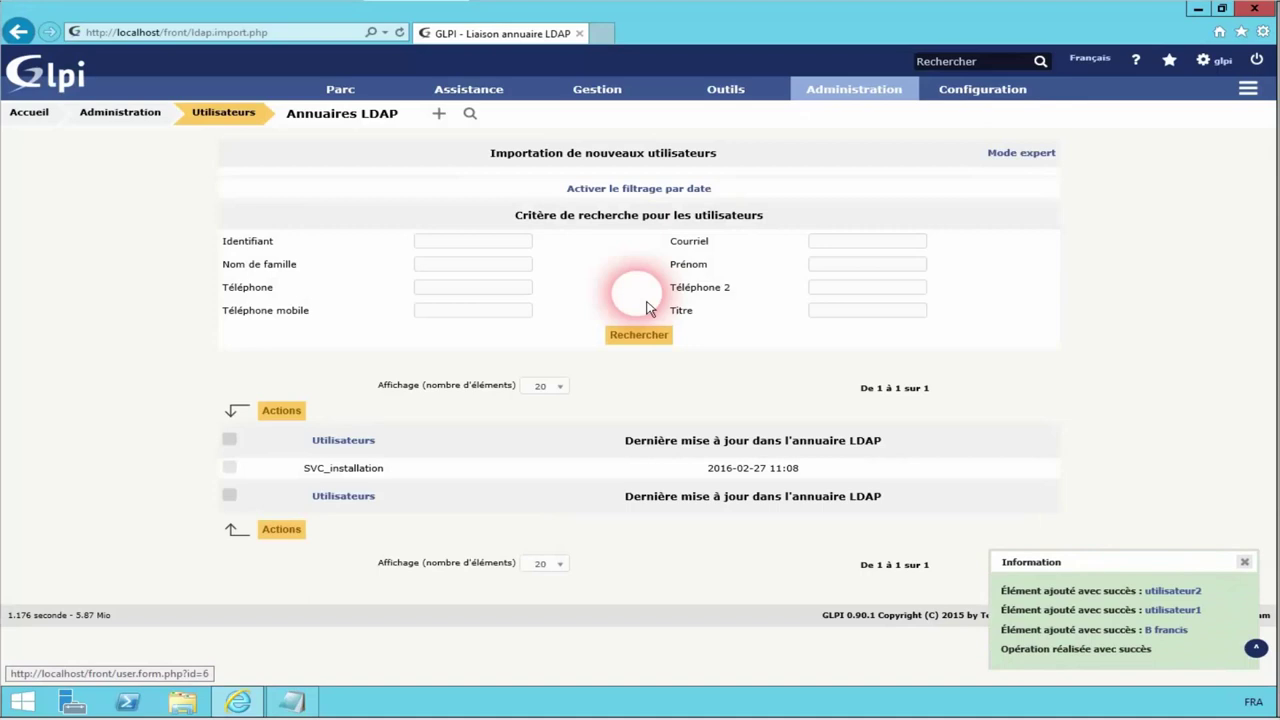
Step: Log out of the glpi account and sign in with the third imported user's login and password, declining password storage for this site
click(1235, 68)
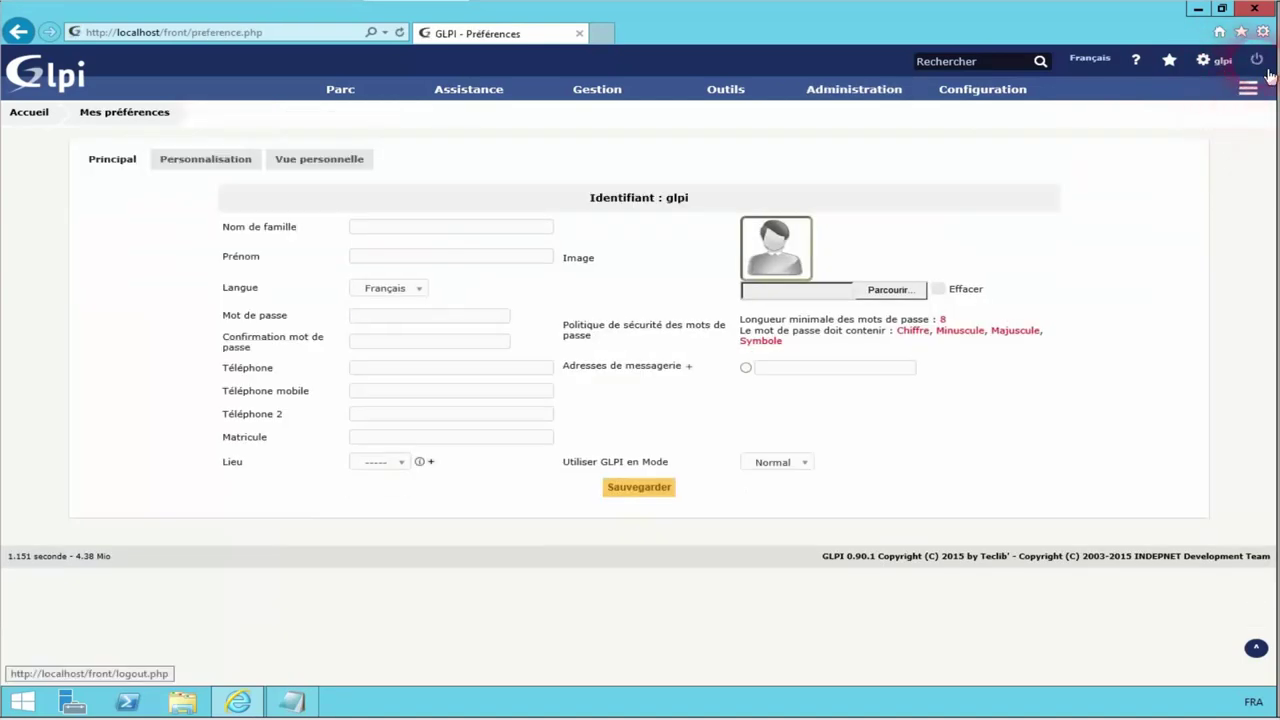
click(1266, 97)
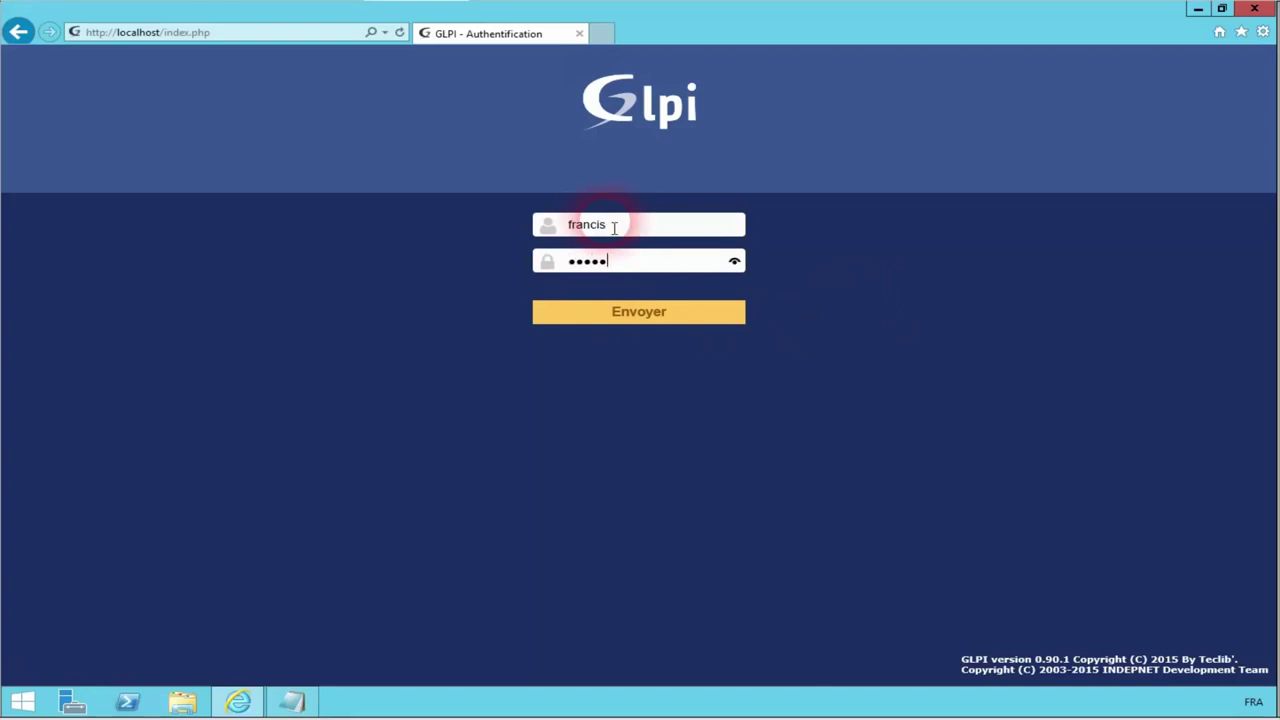
key(Return)
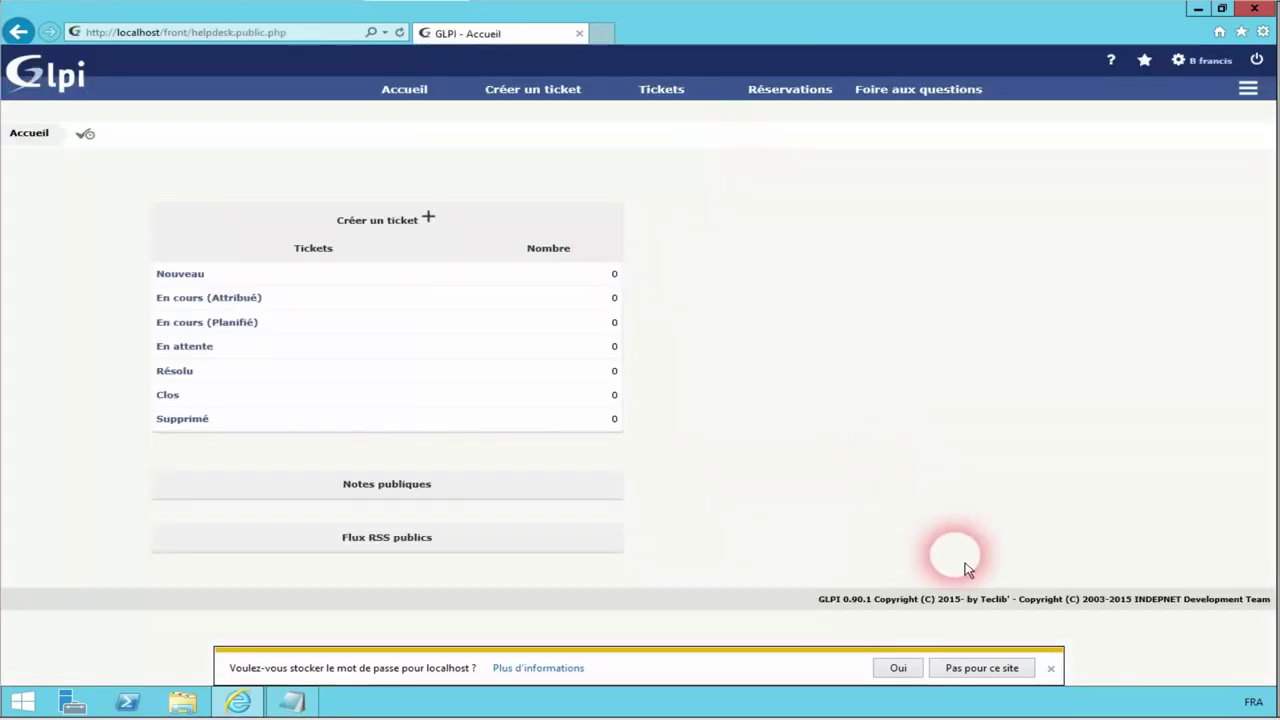
click(1012, 670)
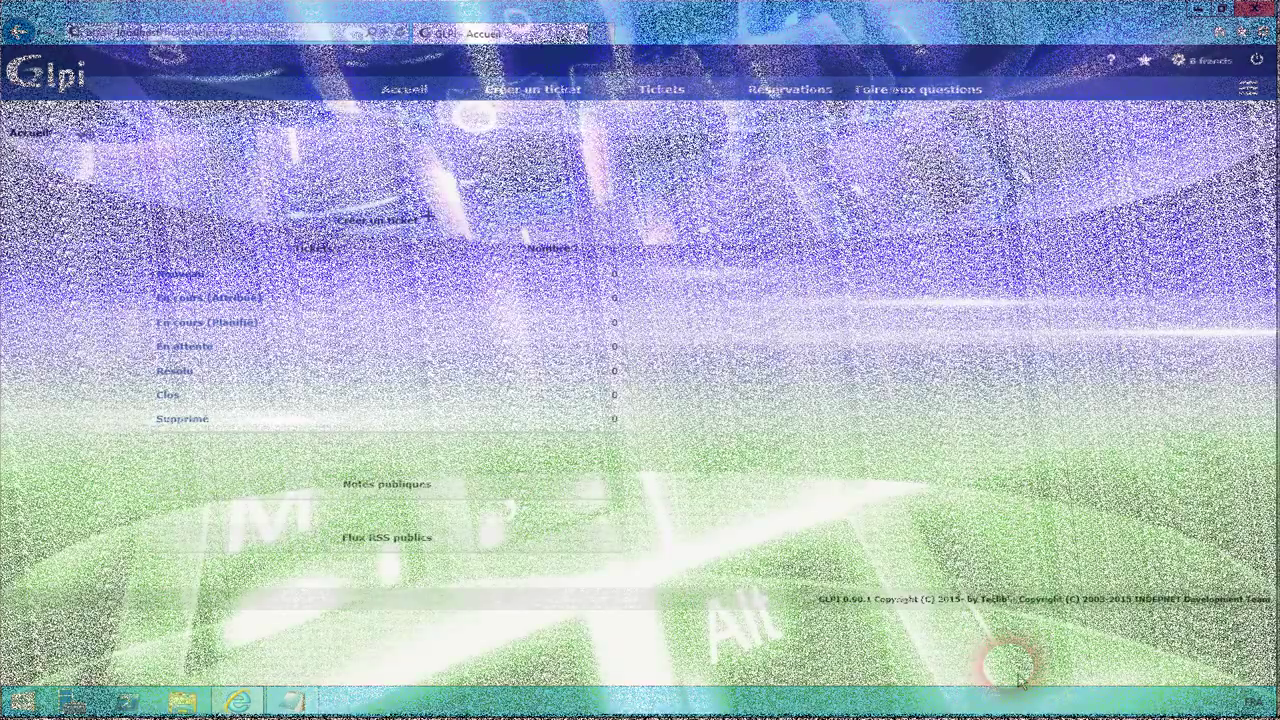